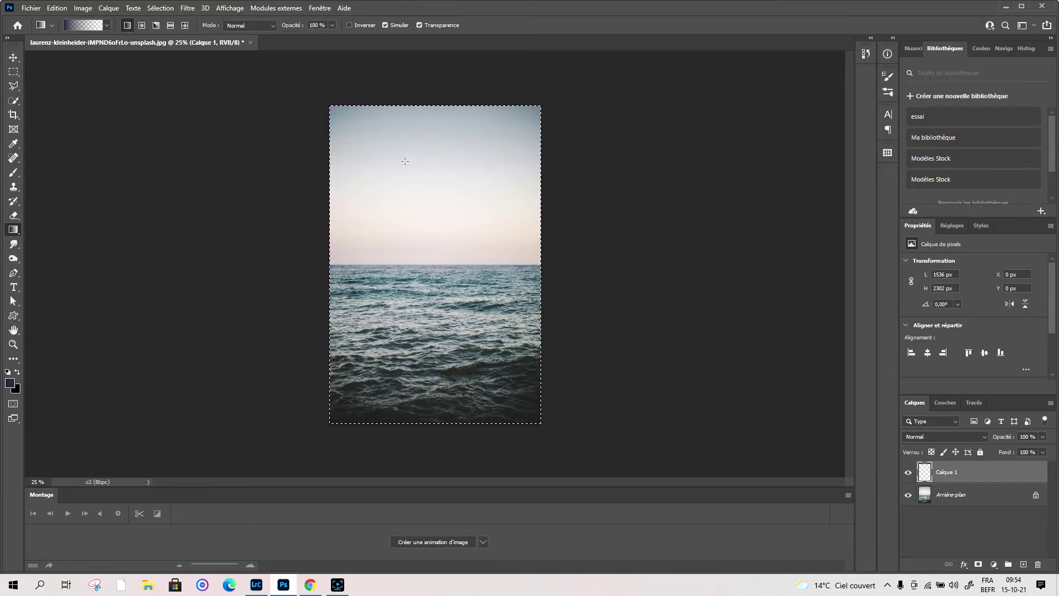
- Browse the gradient presets and the Dégradés panel's options, then close the panel
{"action": "left_click", "coordinate": [107, 25]}
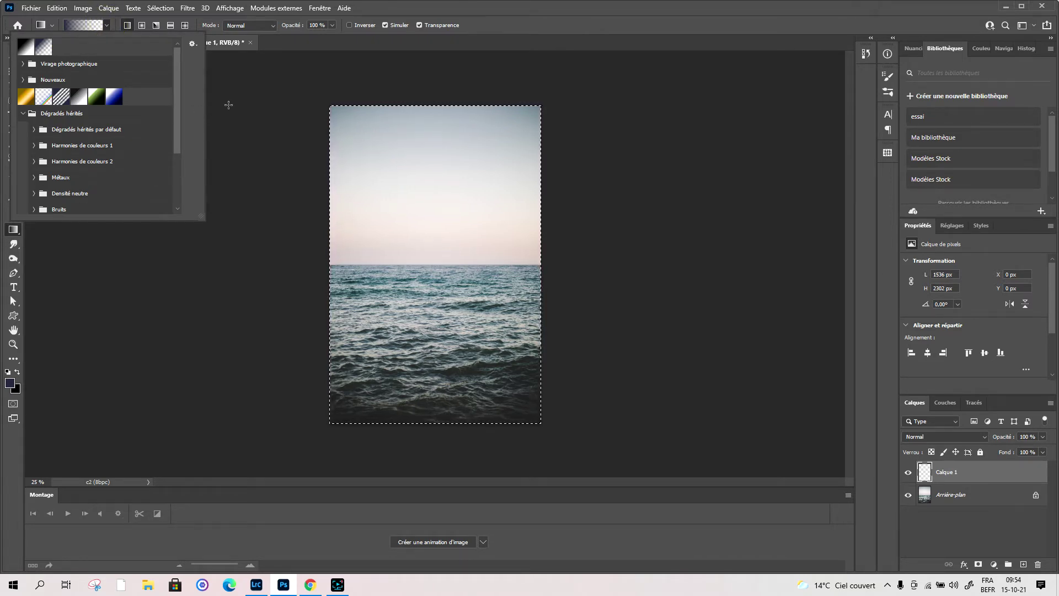
{"action": "left_click", "coordinate": [308, 41]}
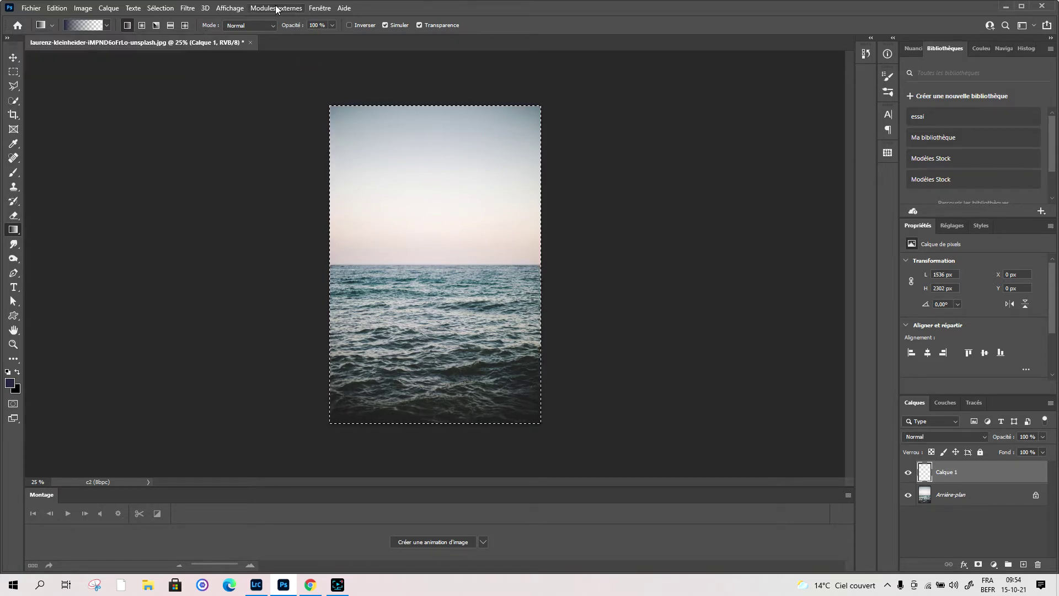
{"action": "left_click", "coordinate": [319, 8]}
{"action": "mouse_move", "coordinate": [320, 9]}
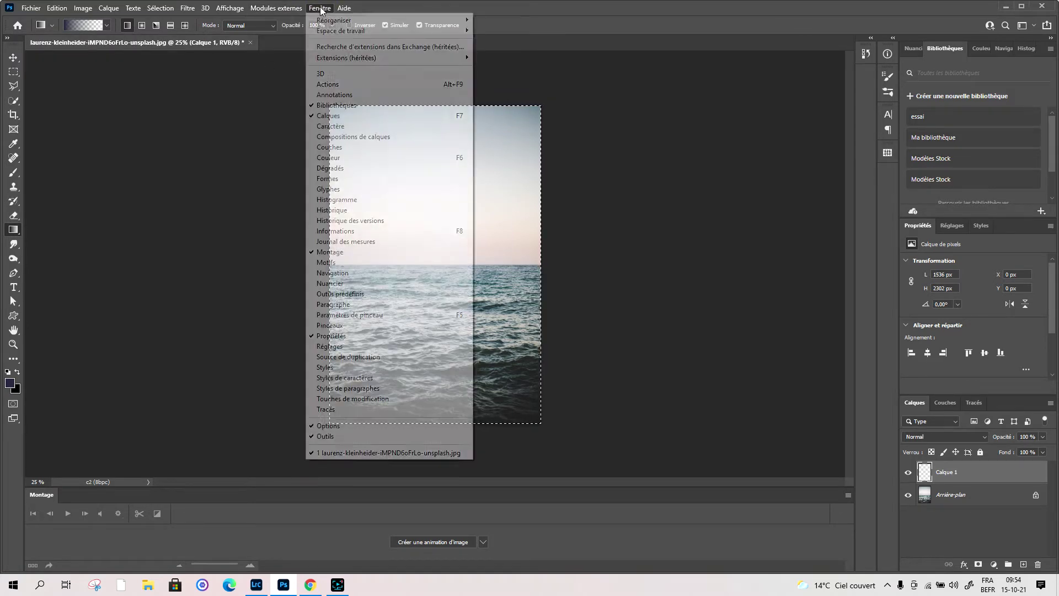
{"action": "left_click", "coordinate": [334, 167]}
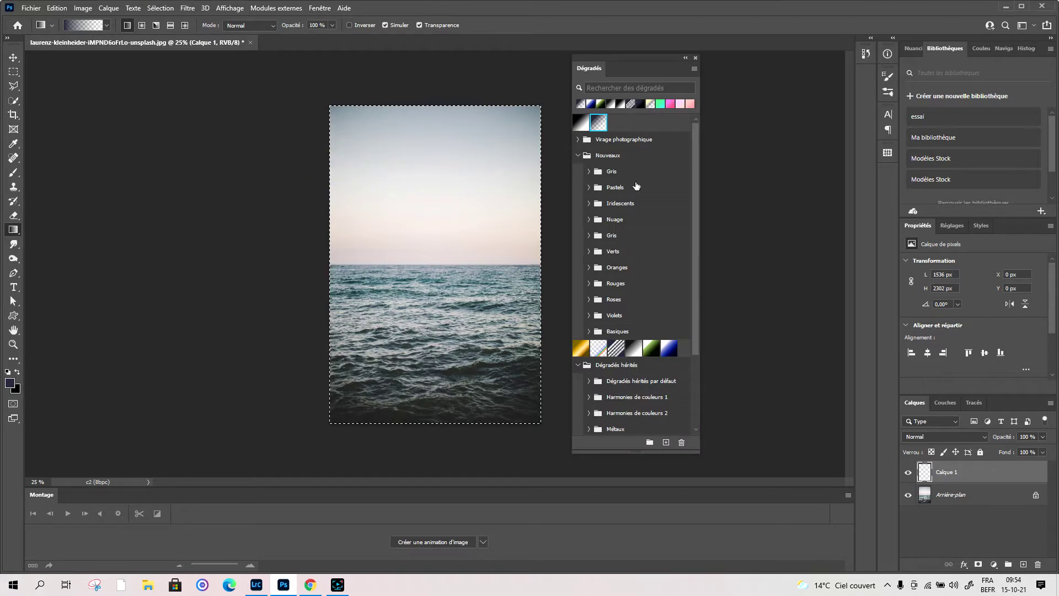
{"action": "left_click", "coordinate": [694, 70]}
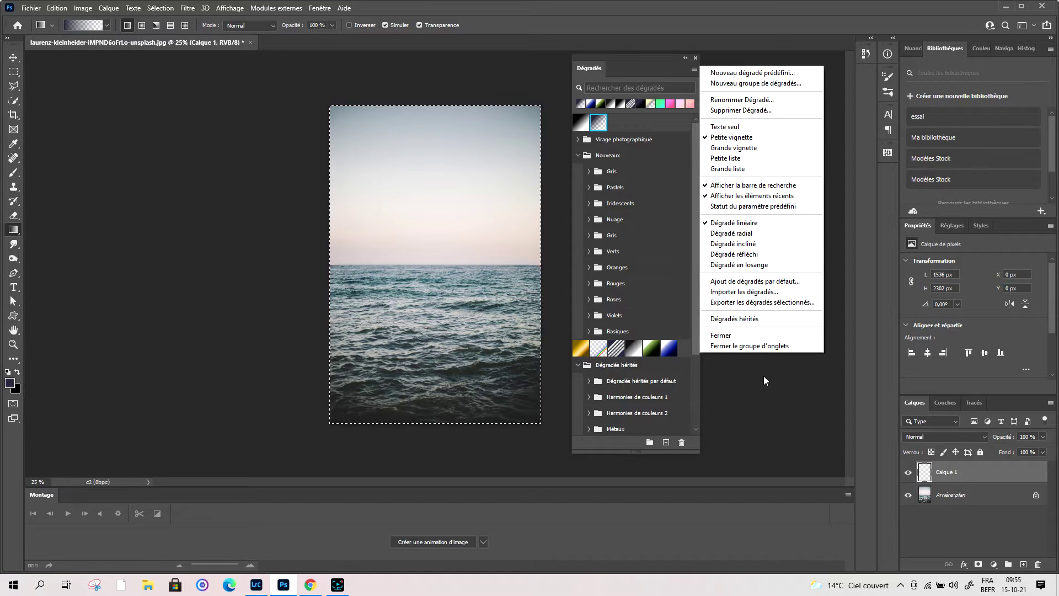
{"action": "left_click", "coordinate": [763, 375]}
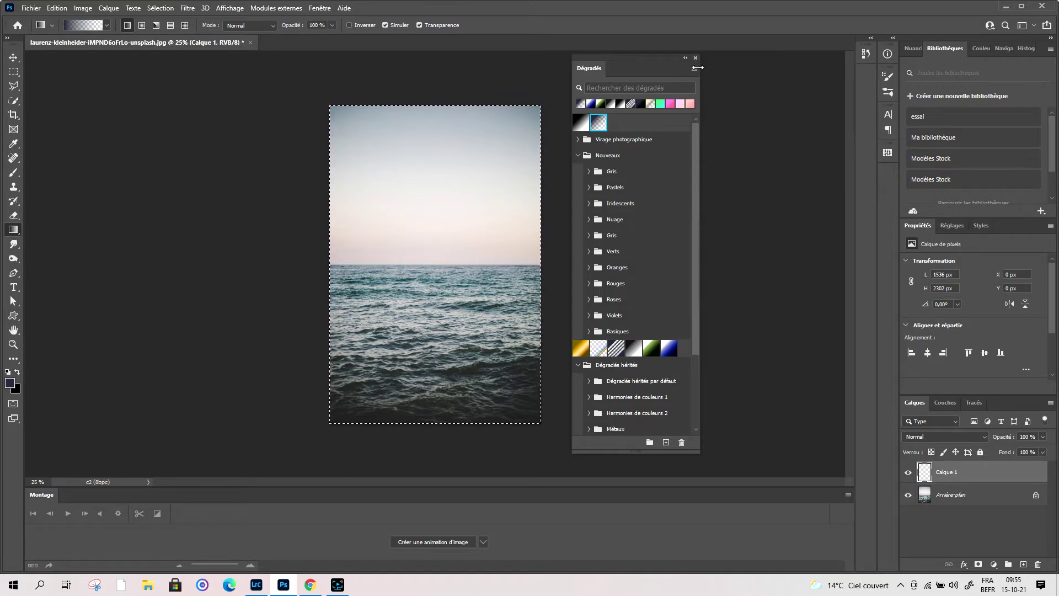
{"action": "left_click", "coordinate": [694, 69]}
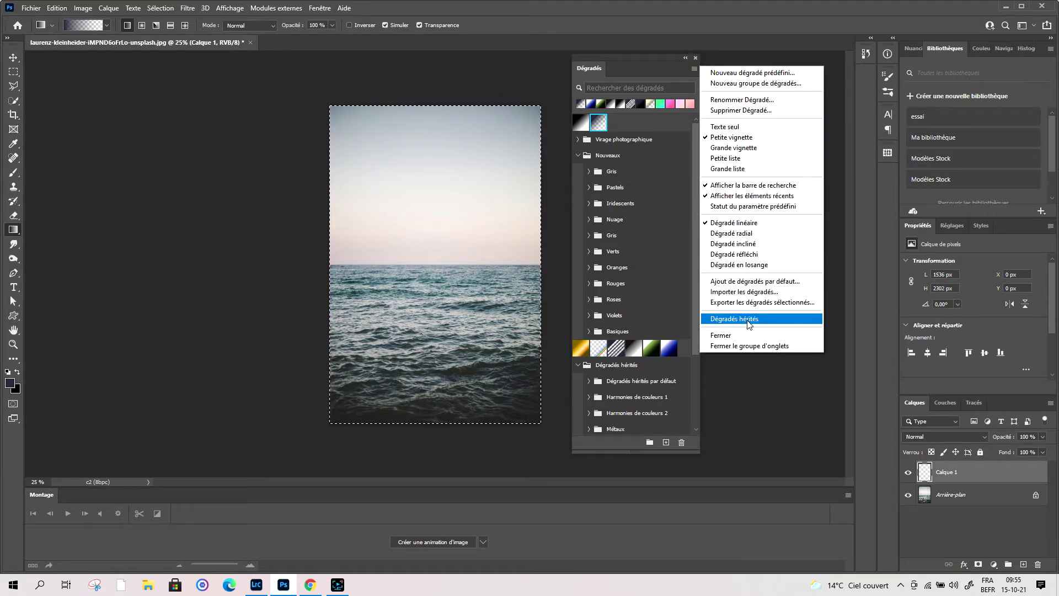
{"action": "left_click", "coordinate": [695, 58]}
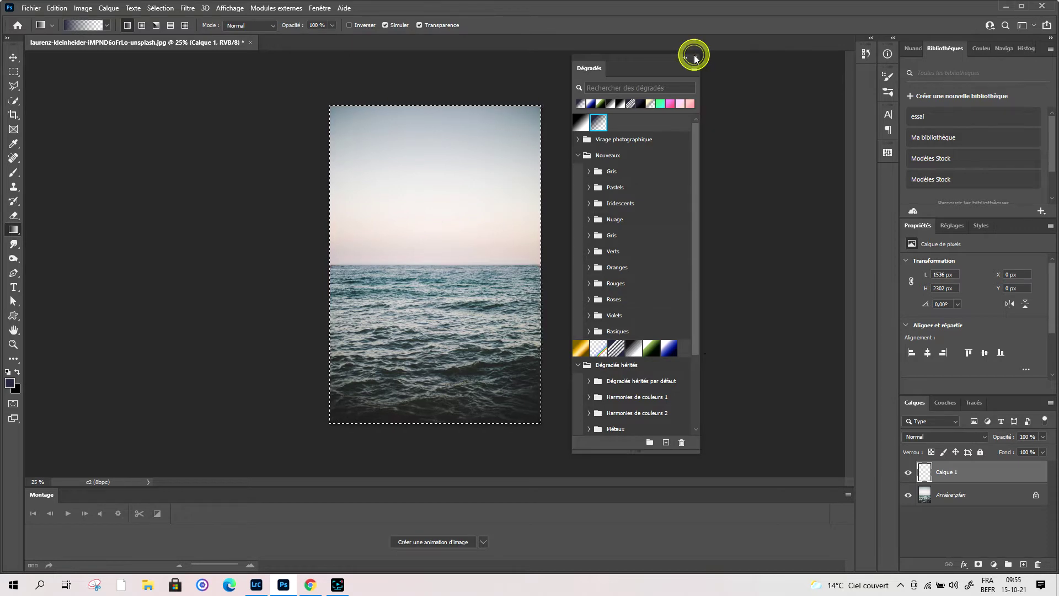
{"action": "left_click", "coordinate": [696, 57]}
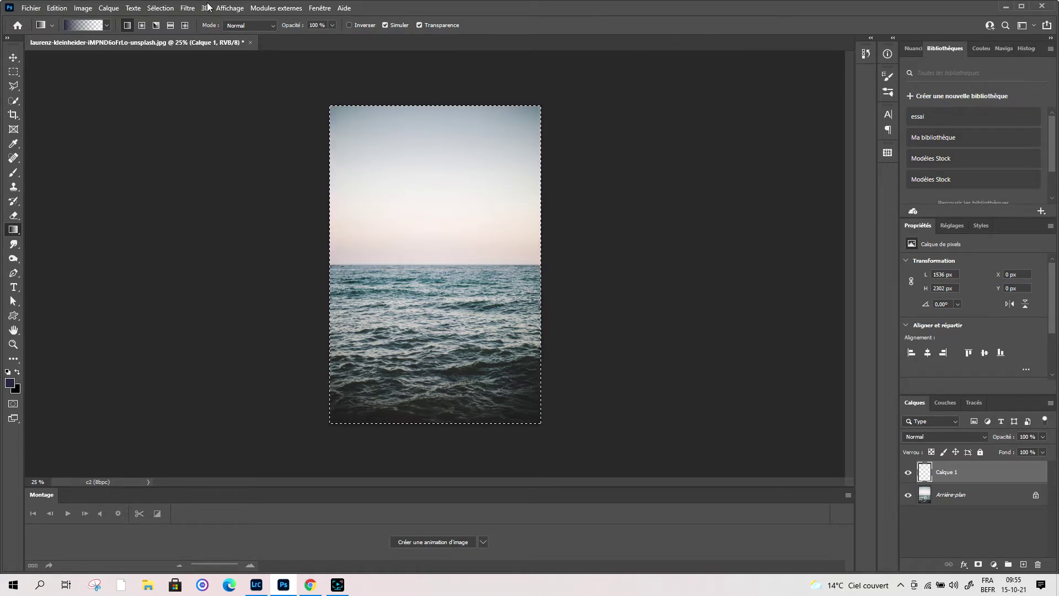
- Draw an Arc-en-ciel circulaire rainbow ring centred on the horizon
{"action": "left_click", "coordinate": [52, 25]}
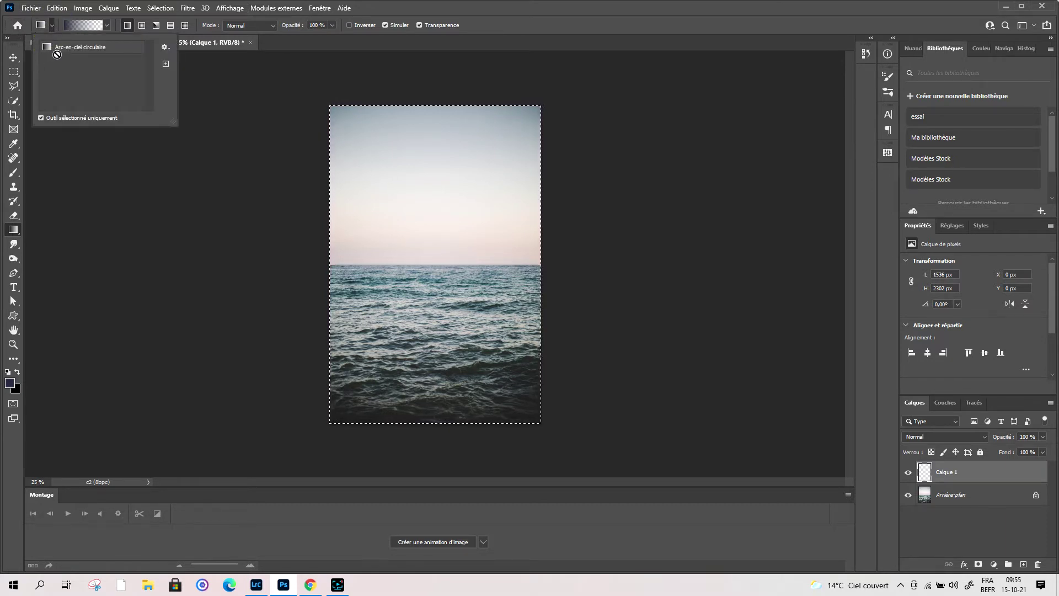
{"action": "left_click", "coordinate": [104, 49]}
{"action": "left_click_drag", "start_coordinate": [436, 267], "coordinate": [435, 172]}
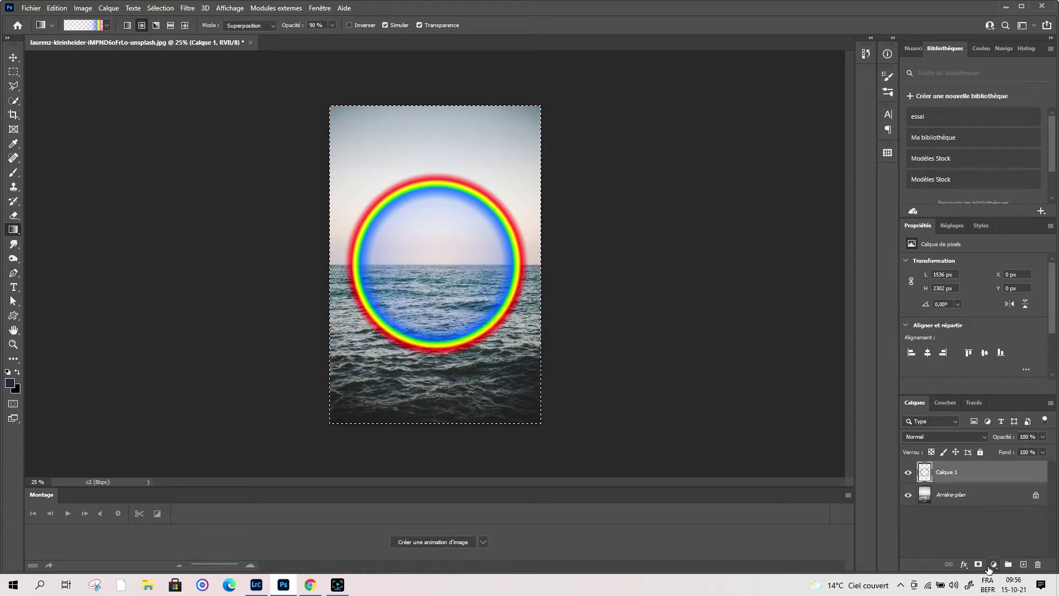
- Add a layer mask that hides the rainbow's lower half below the horizon
{"action": "left_click", "coordinate": [978, 565]}
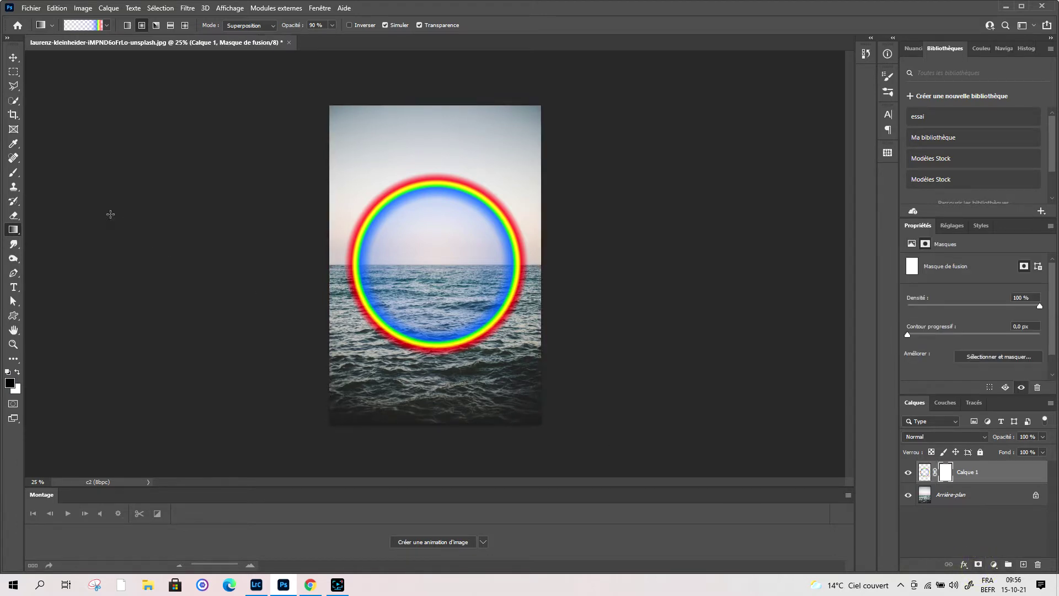
{"action": "left_click", "coordinate": [12, 72]}
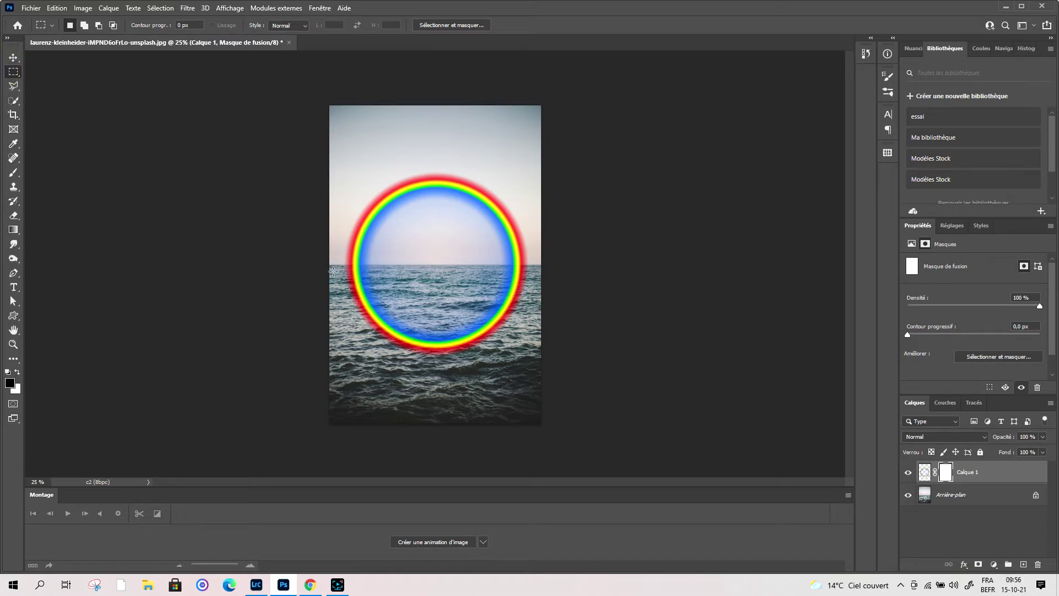
{"action": "left_click_drag", "start_coordinate": [333, 263], "coordinate": [540, 375]}
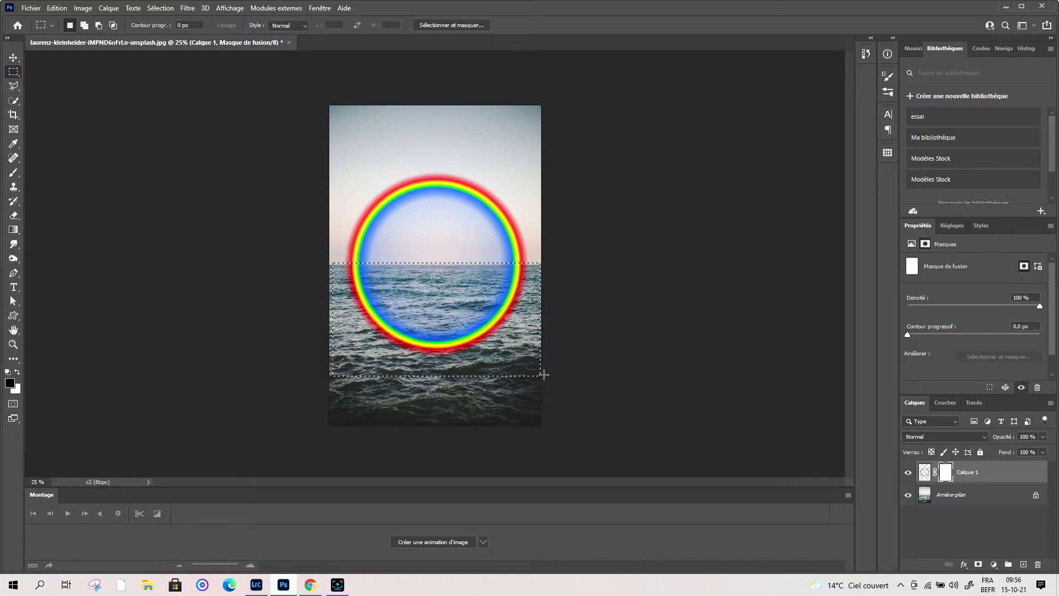
{"action": "left_click", "coordinate": [15, 233]}
{"action": "left_click", "coordinate": [69, 240]}
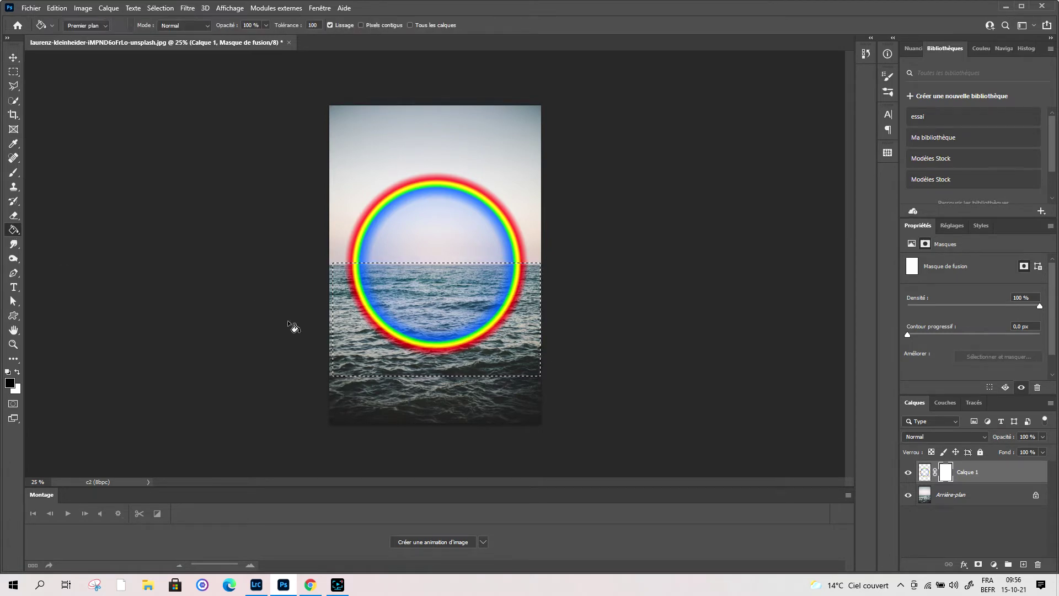
{"action": "left_click", "coordinate": [417, 302]}
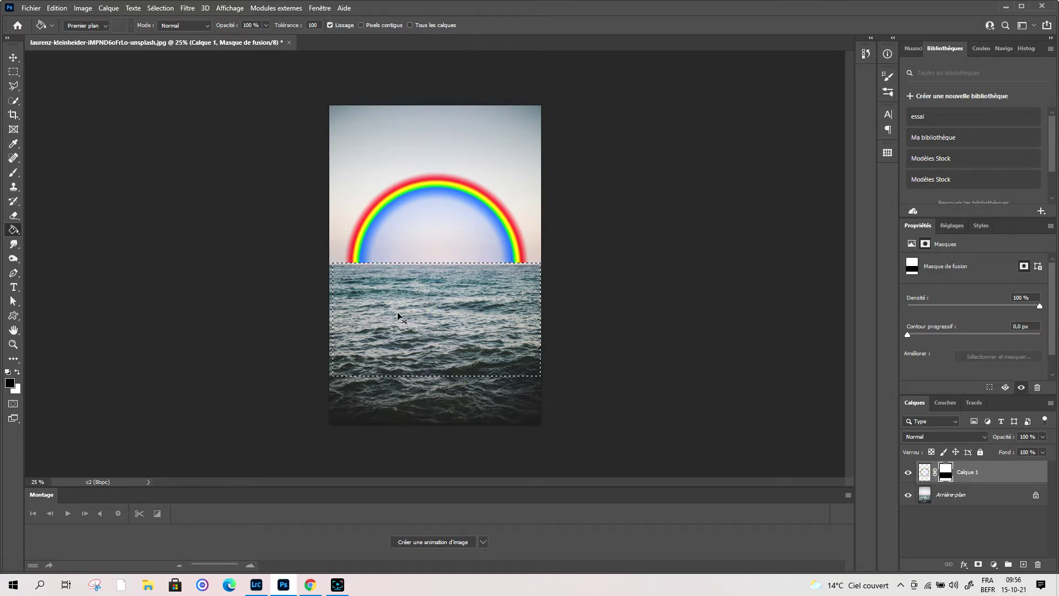
{"action": "key", "text": "ctrl+d"}
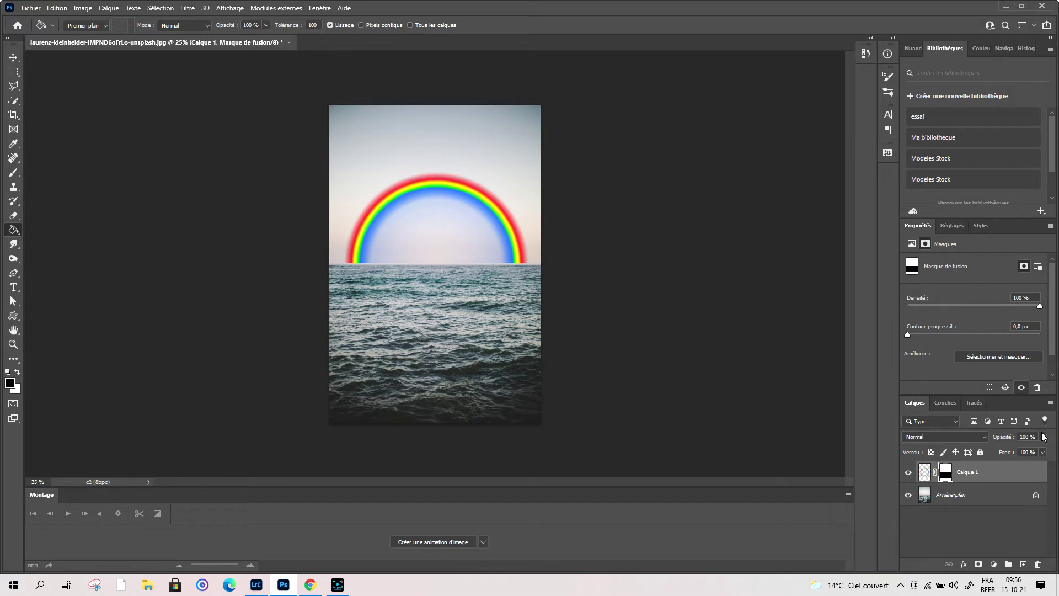
- Set the rainbow layer's blend mode to Eclaircir and lower its opacity
{"action": "left_click", "coordinate": [970, 436]}
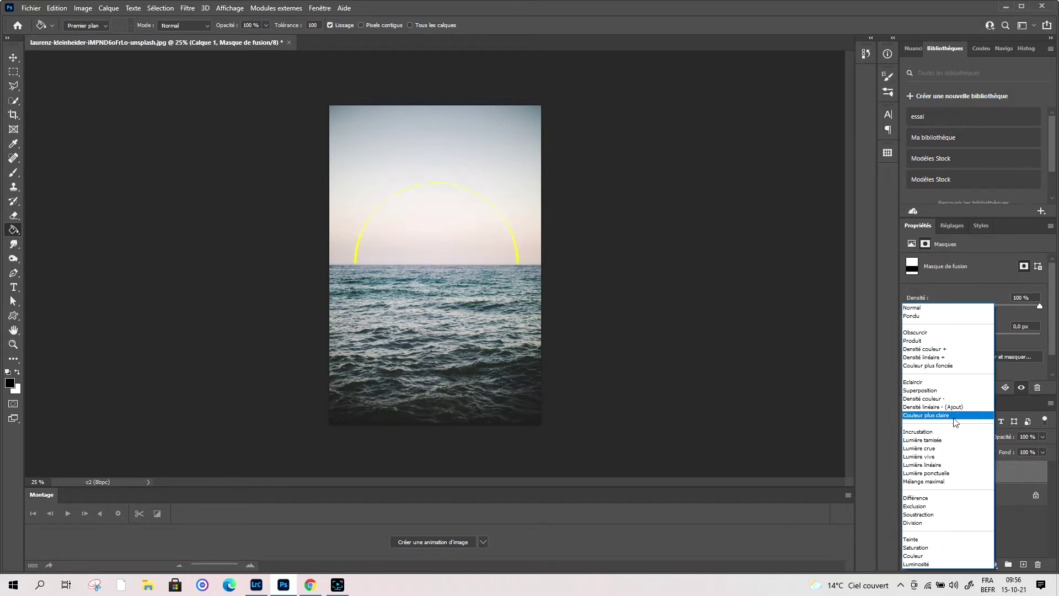
{"action": "left_click", "coordinate": [949, 382]}
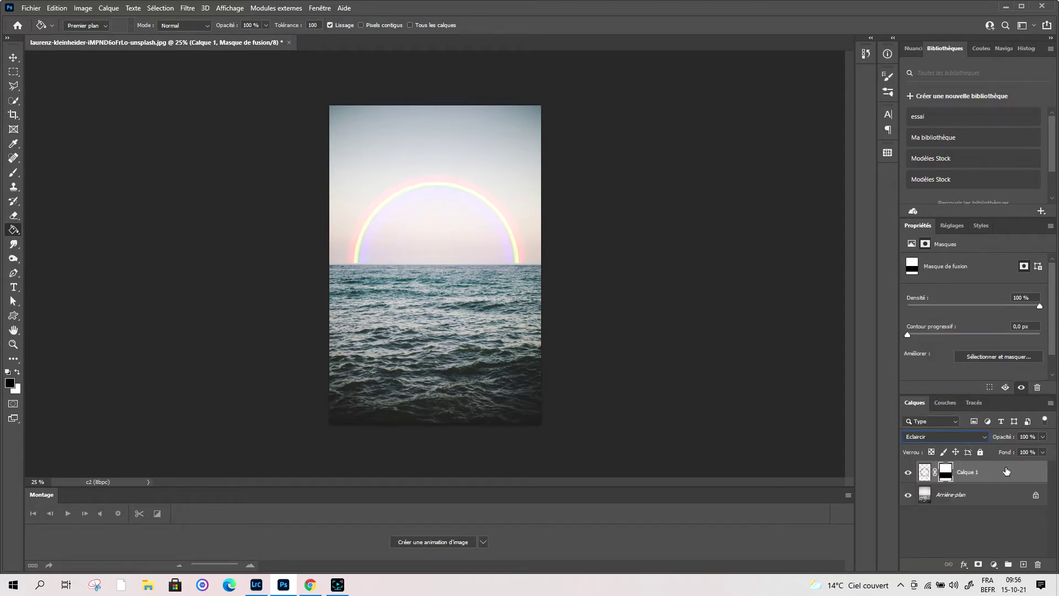
{"action": "left_click", "coordinate": [1042, 436]}
{"action": "left_click_drag", "start_coordinate": [1043, 451], "coordinate": [1012, 453]}
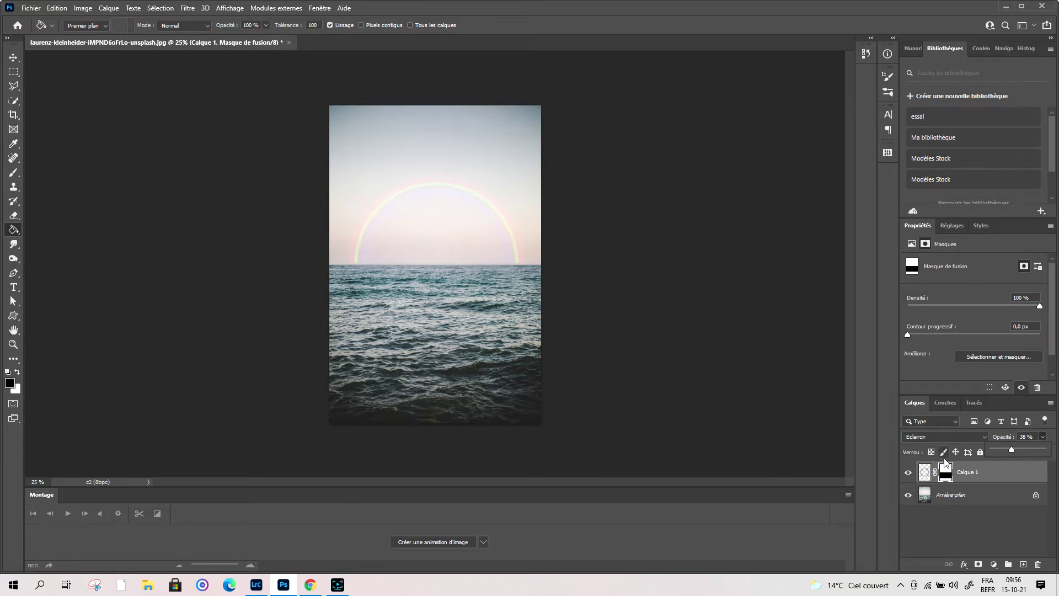
- Replace the rainbow with a new layer holding a black-to-white radial gradient from the top edge
{"action": "left_click_drag", "start_coordinate": [981, 478], "coordinate": [1037, 564]}
{"action": "left_click", "coordinate": [1022, 564]}
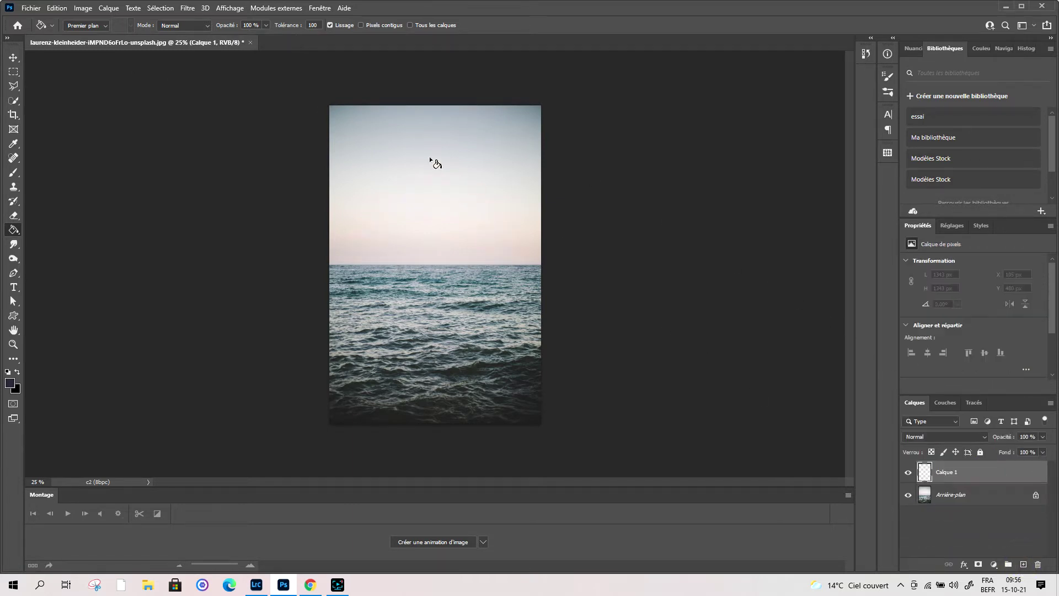
{"action": "right_click", "coordinate": [14, 236]}
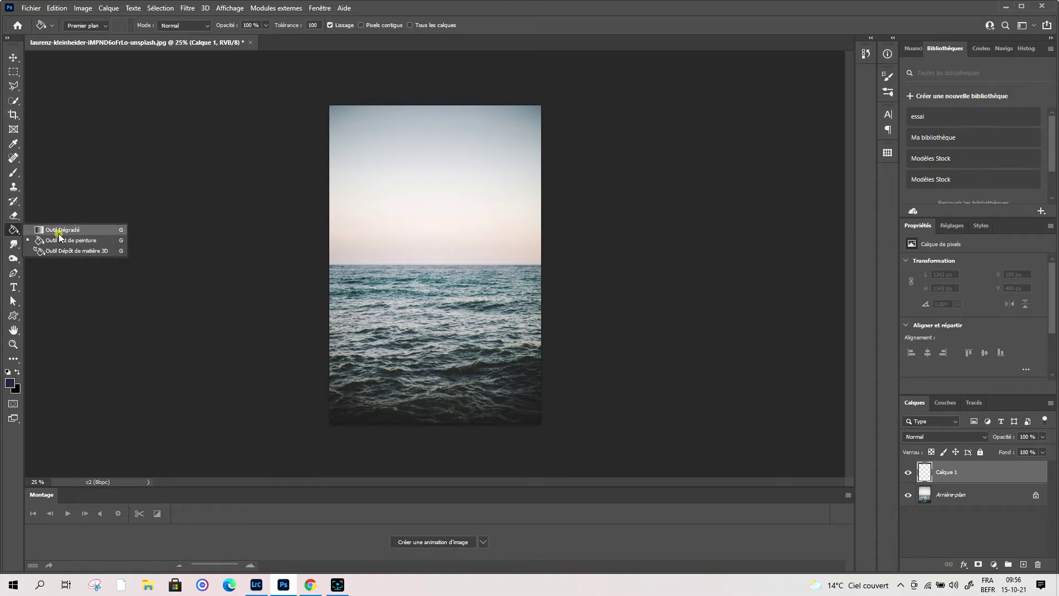
{"action": "left_click", "coordinate": [57, 226]}
{"action": "left_click", "coordinate": [52, 26]}
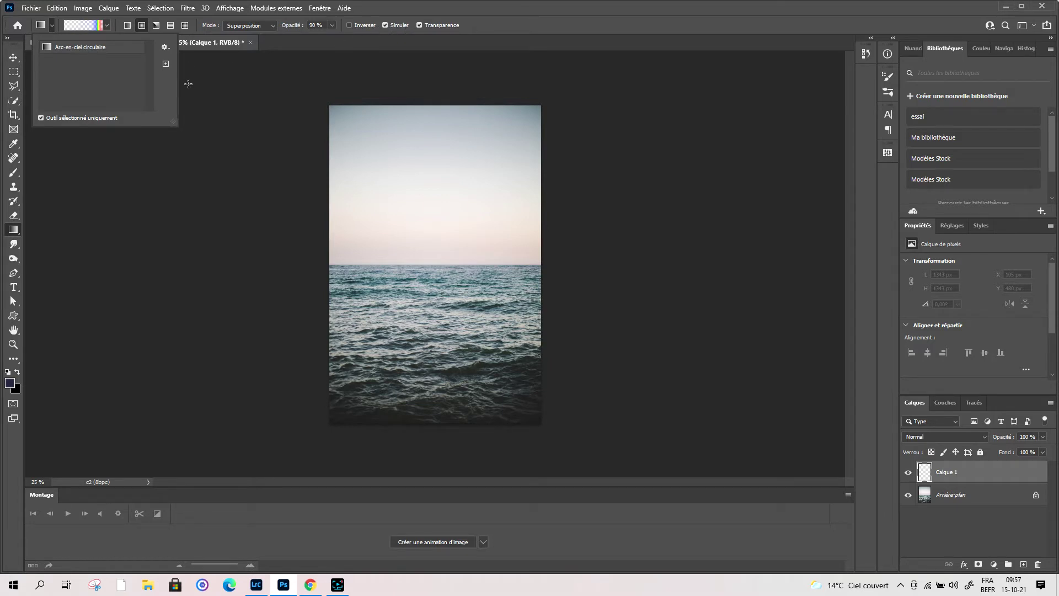
{"action": "left_click", "coordinate": [215, 84]}
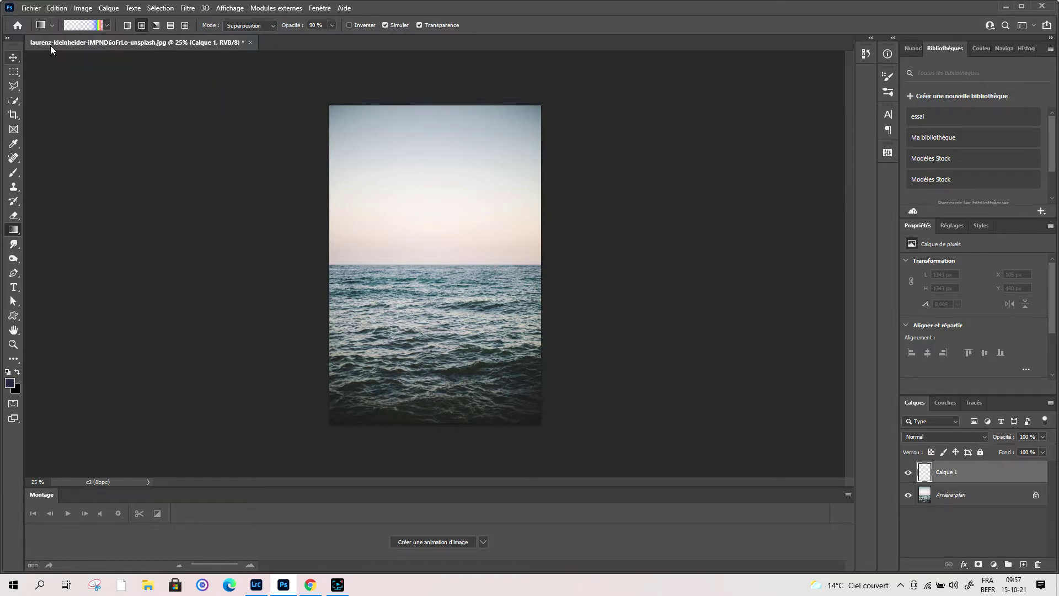
{"action": "left_click", "coordinate": [107, 26]}
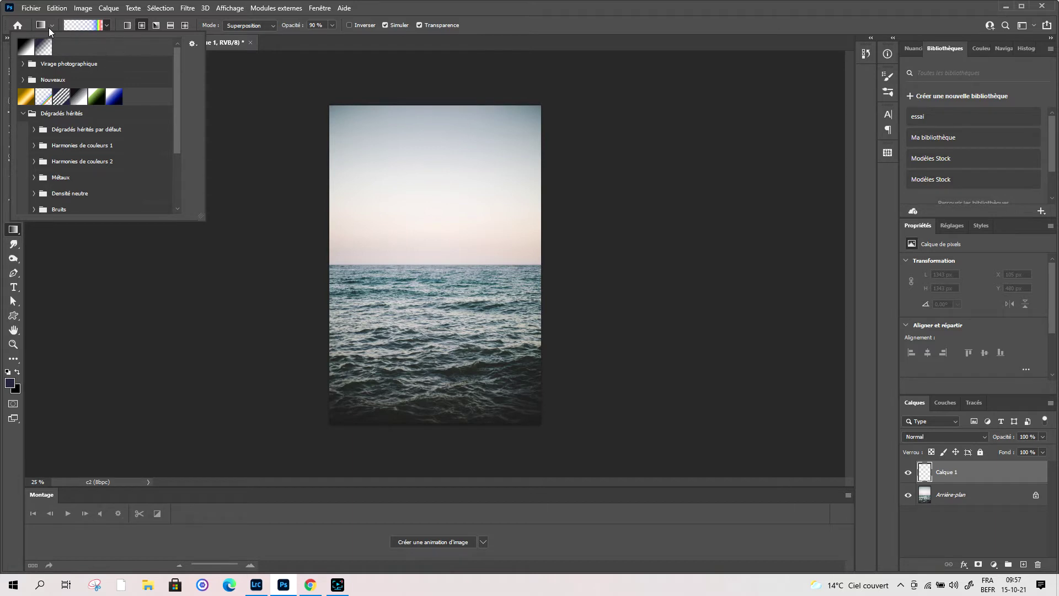
{"action": "left_click", "coordinate": [23, 52]}
{"action": "left_click_drag", "start_coordinate": [411, 108], "coordinate": [396, 60]}
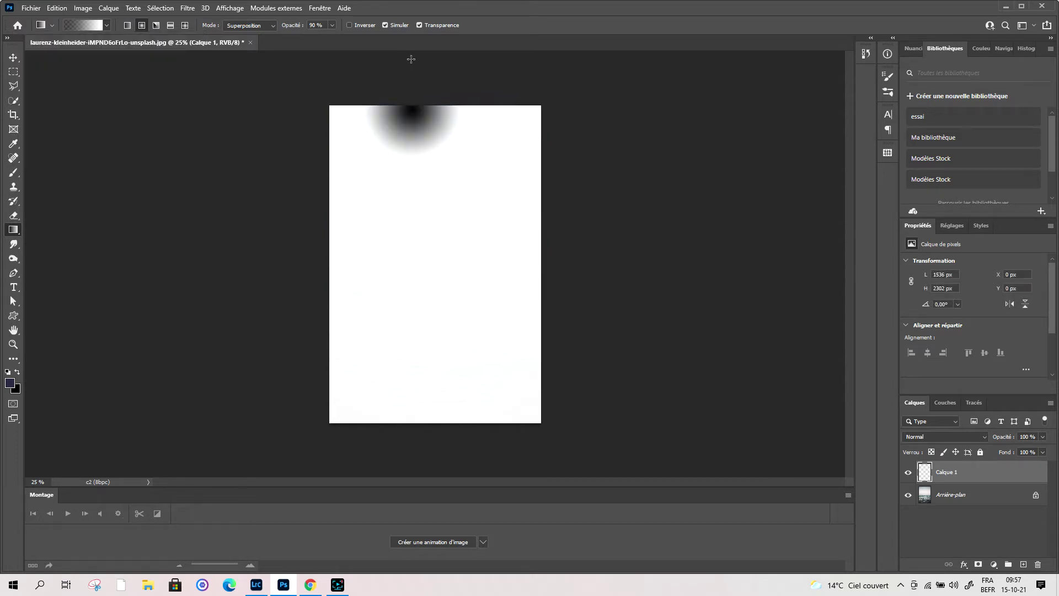
- Redraw the radial gradient from the image top in Normal mode at 100% opacity
{"action": "key", "text": "ctrl+z"}
{"action": "left_click", "coordinate": [271, 26]}
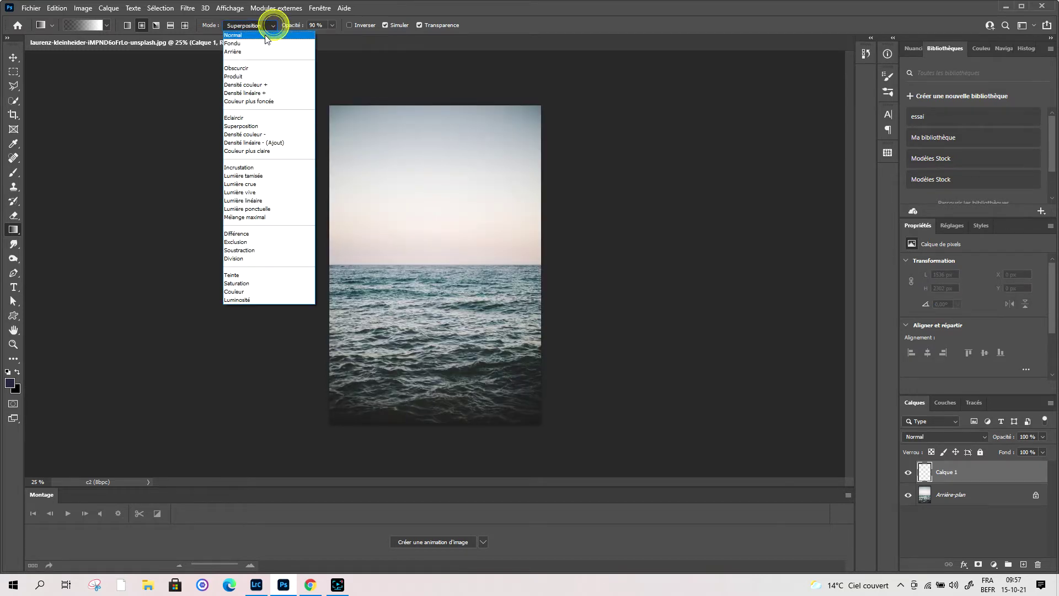
{"action": "left_click", "coordinate": [260, 40]}
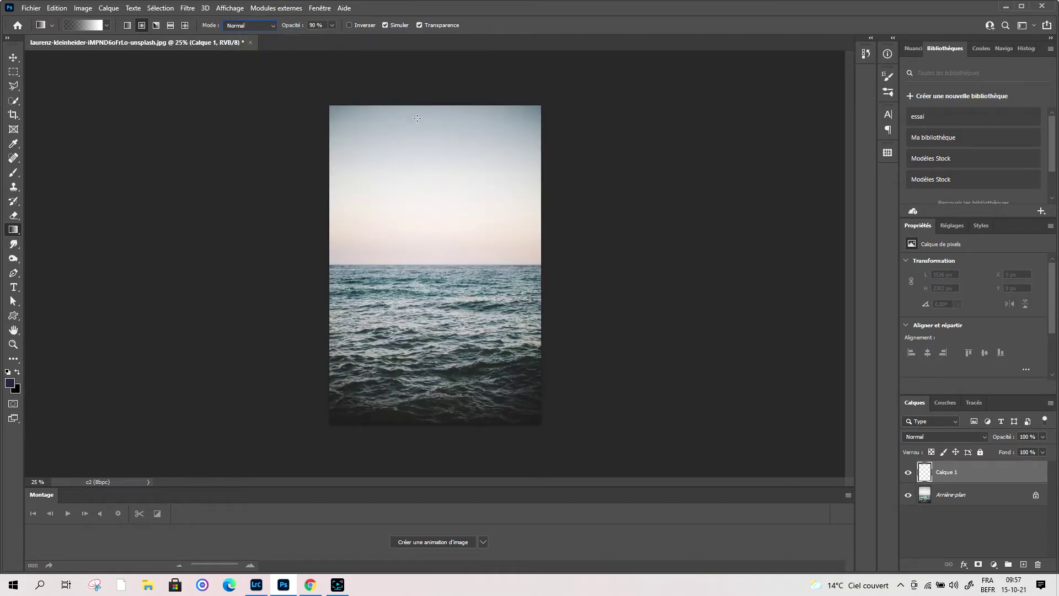
{"action": "left_click_drag", "start_coordinate": [422, 148], "coordinate": [427, 414]}
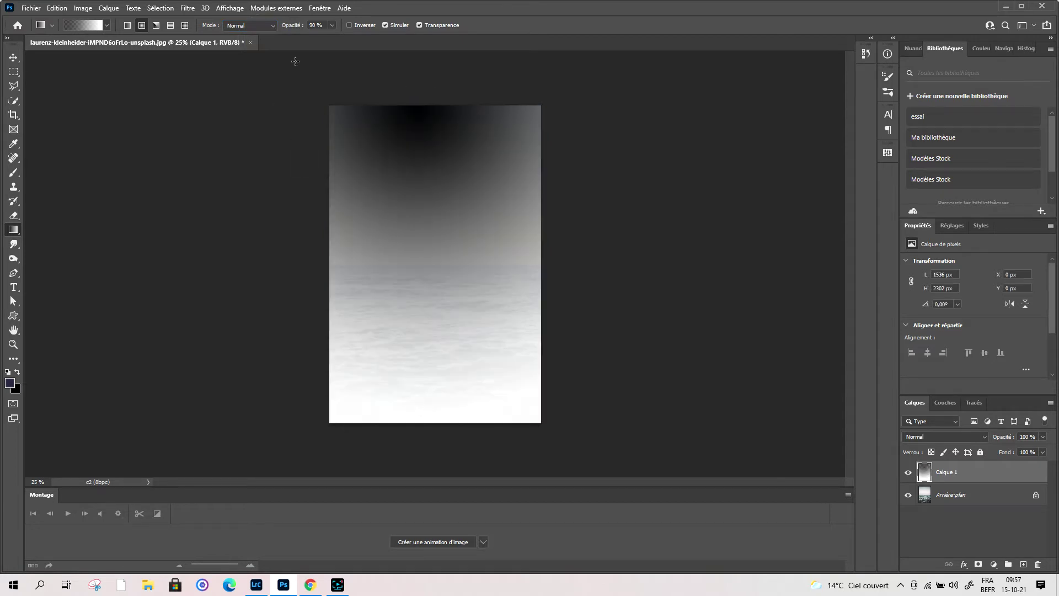
{"action": "left_click", "coordinate": [332, 25]}
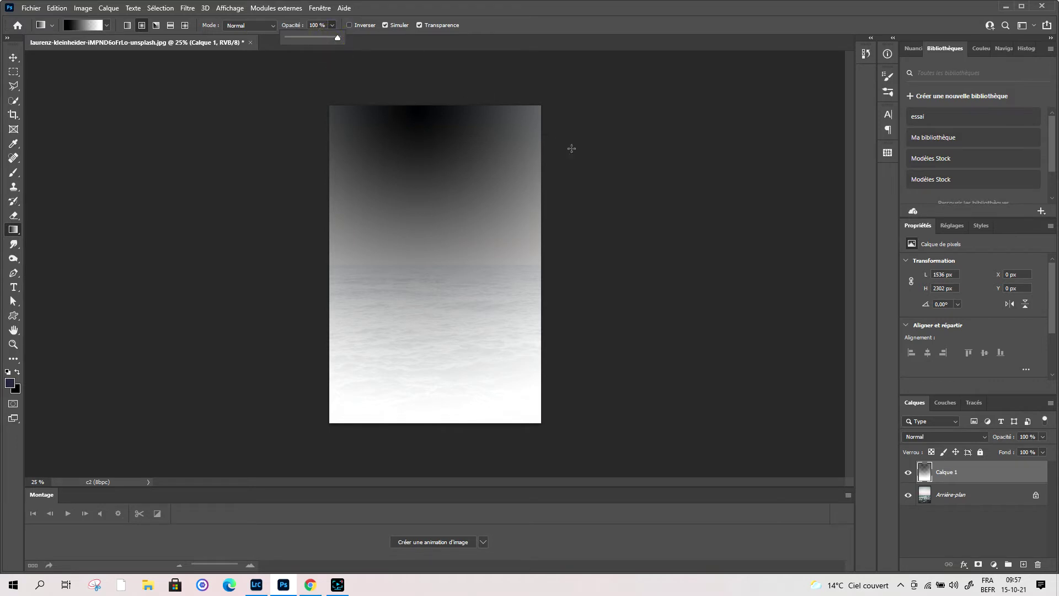
{"action": "left_click_drag", "start_coordinate": [429, 108], "coordinate": [436, 414]}
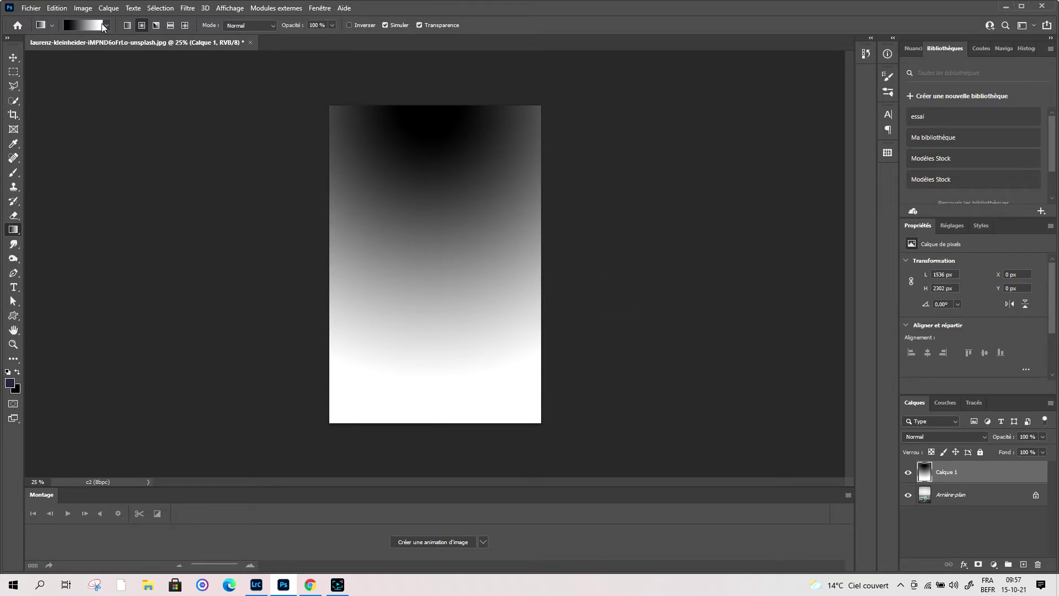
- Fill Calque 1 with a top-to-bottom linear gradient, then clear the layer
{"action": "left_click", "coordinate": [127, 25]}
{"action": "left_click_drag", "start_coordinate": [423, 105], "coordinate": [425, 429]}
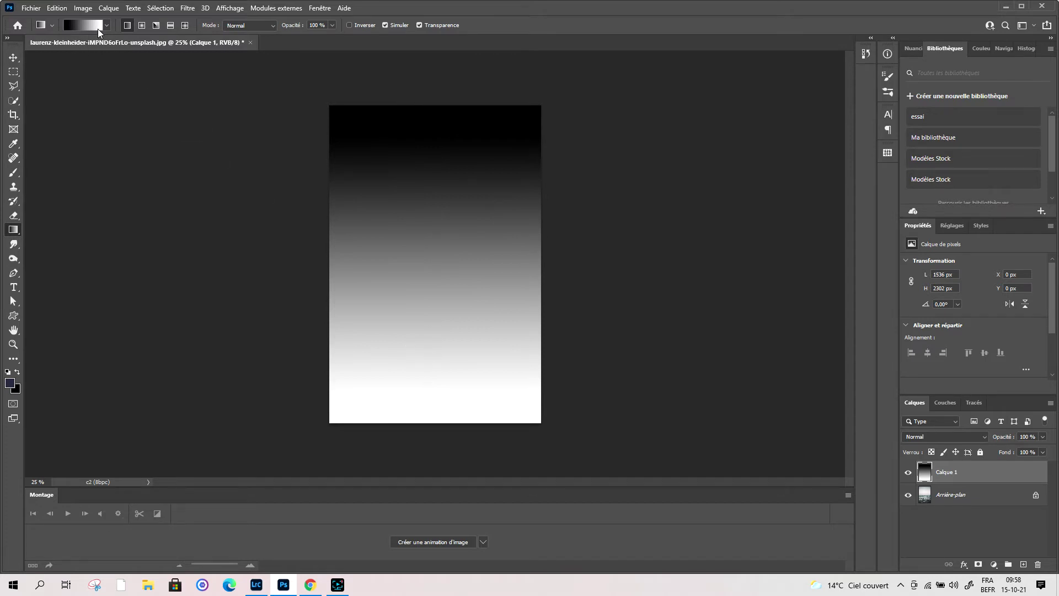
{"action": "left_click", "coordinate": [130, 24]}
{"action": "key", "text": "ctrl+a"}
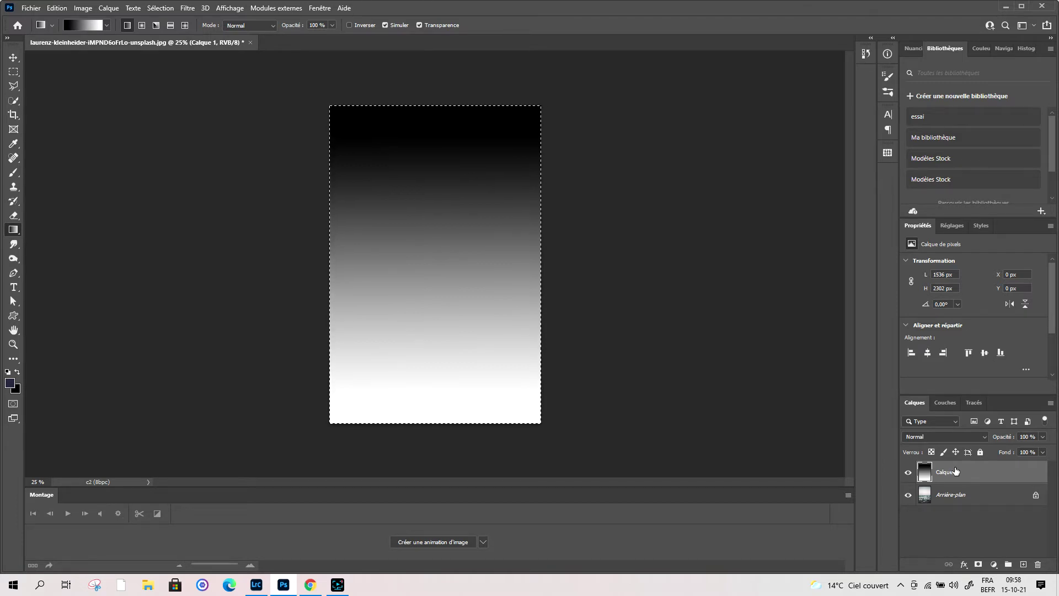
{"action": "key", "text": "Delete"}
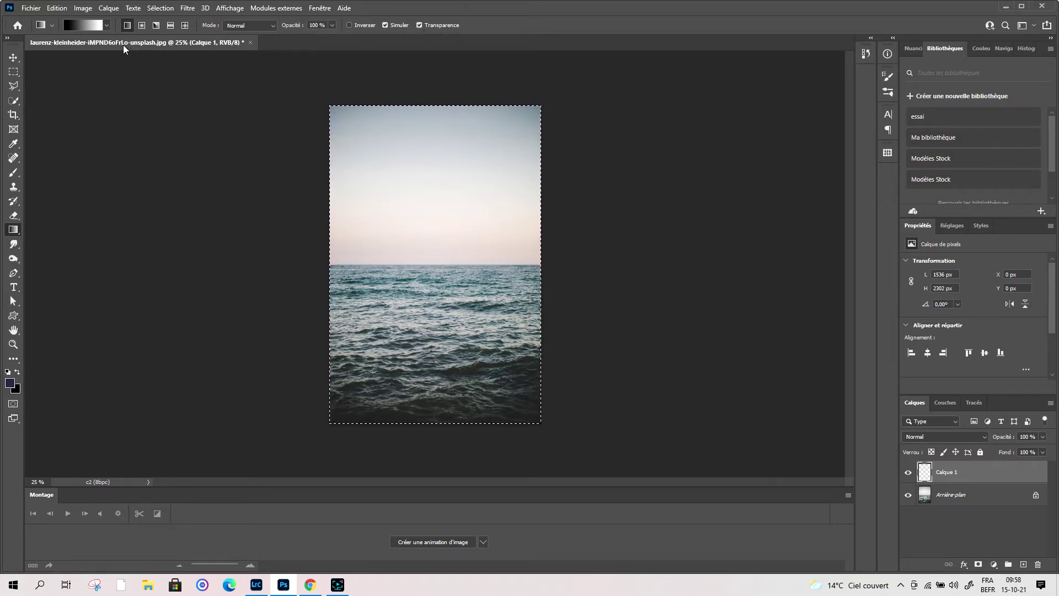
- Fade navy over the sky with Foreground to Transparent, then fill solid navy with Transparency off
{"action": "left_click", "coordinate": [106, 24]}
{"action": "left_click", "coordinate": [44, 47]}
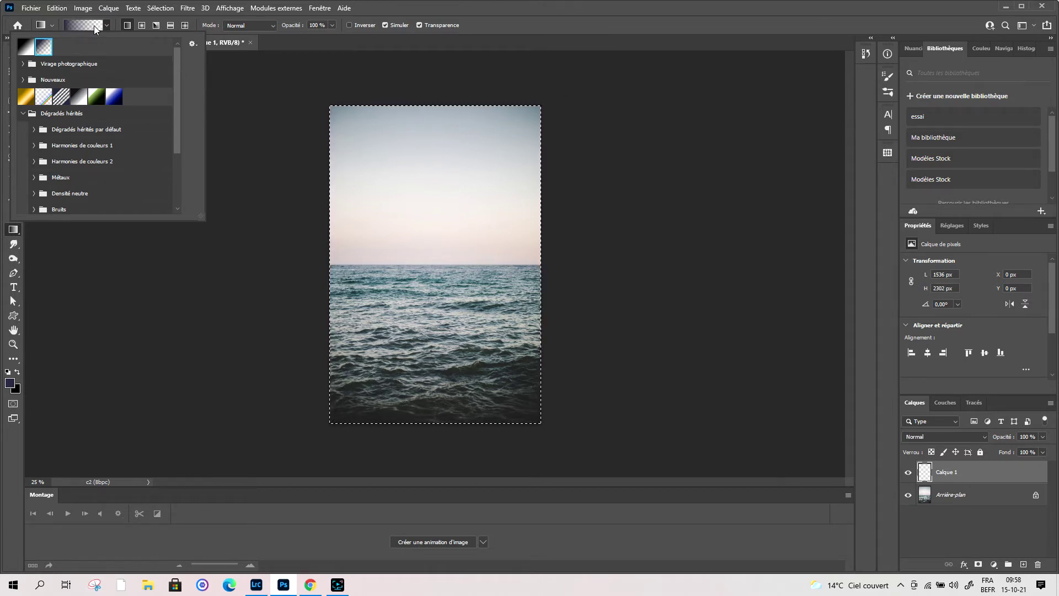
{"action": "left_click", "coordinate": [287, 44]}
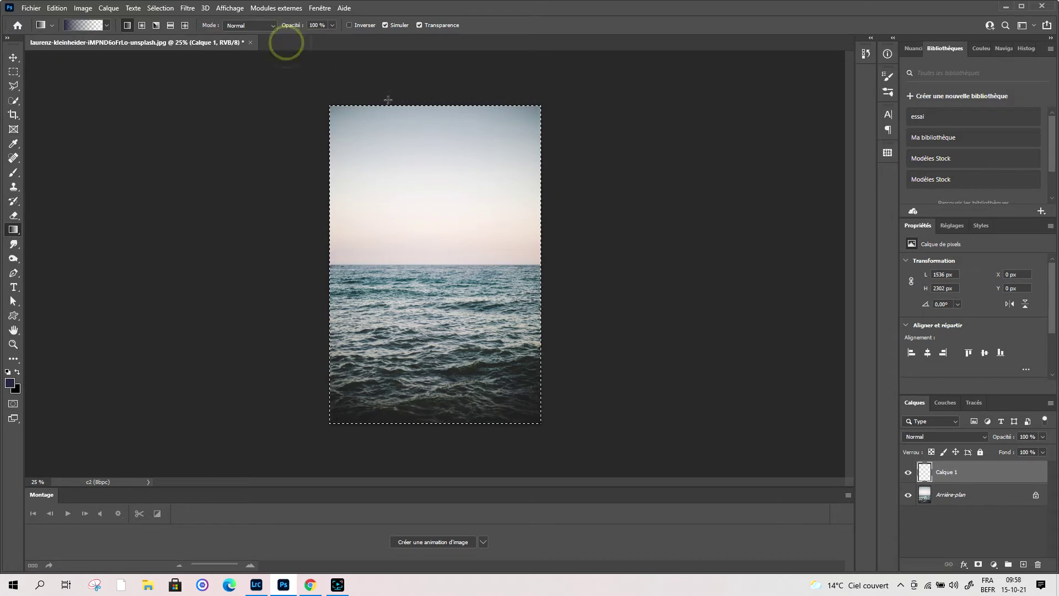
{"action": "left_click_drag", "start_coordinate": [417, 106], "coordinate": [421, 368]}
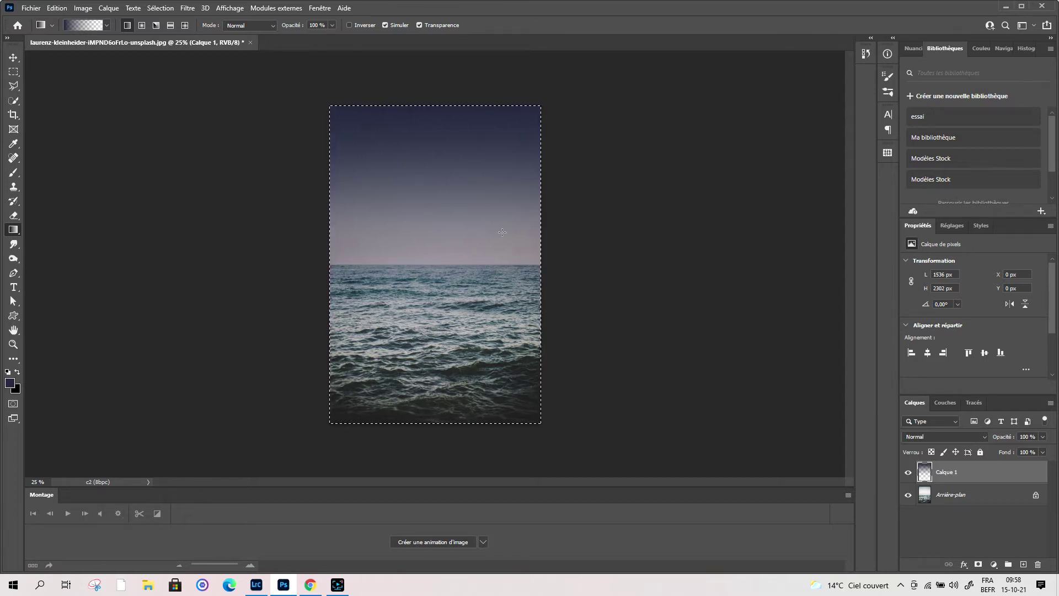
{"action": "left_click_drag", "start_coordinate": [435, 181], "coordinate": [435, 246]}
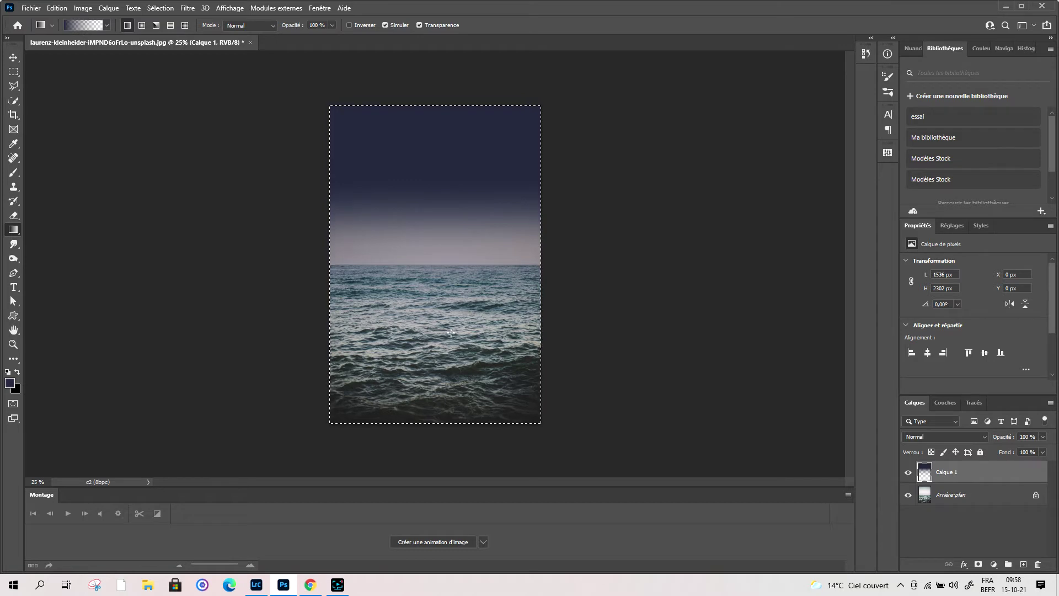
{"action": "left_click", "coordinate": [419, 25]}
{"action": "mouse_move", "coordinate": [424, 119]}
{"action": "left_mouse_down"}
{"action": "mouse_move", "coordinate": [446, 407]}
{"action": "mouse_move", "coordinate": [432, 422]}
{"action": "left_mouse_up"}
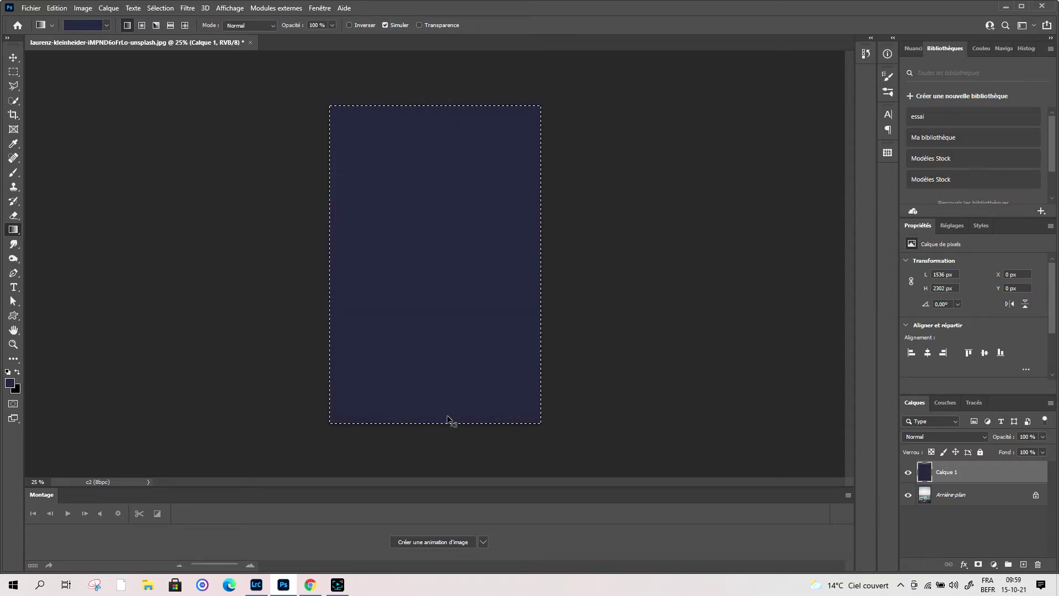
{"action": "key", "text": "ctrl+d"}
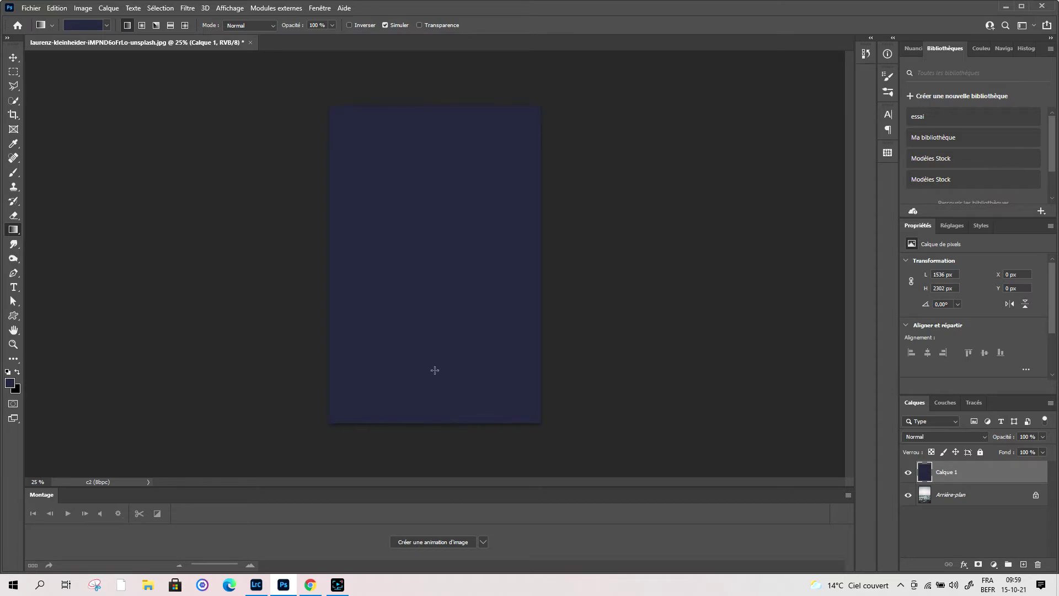
- Return to the black-to-white preset and clear the navy fill from Calque 1
{"action": "left_click", "coordinate": [107, 25]}
{"action": "left_click", "coordinate": [24, 46]}
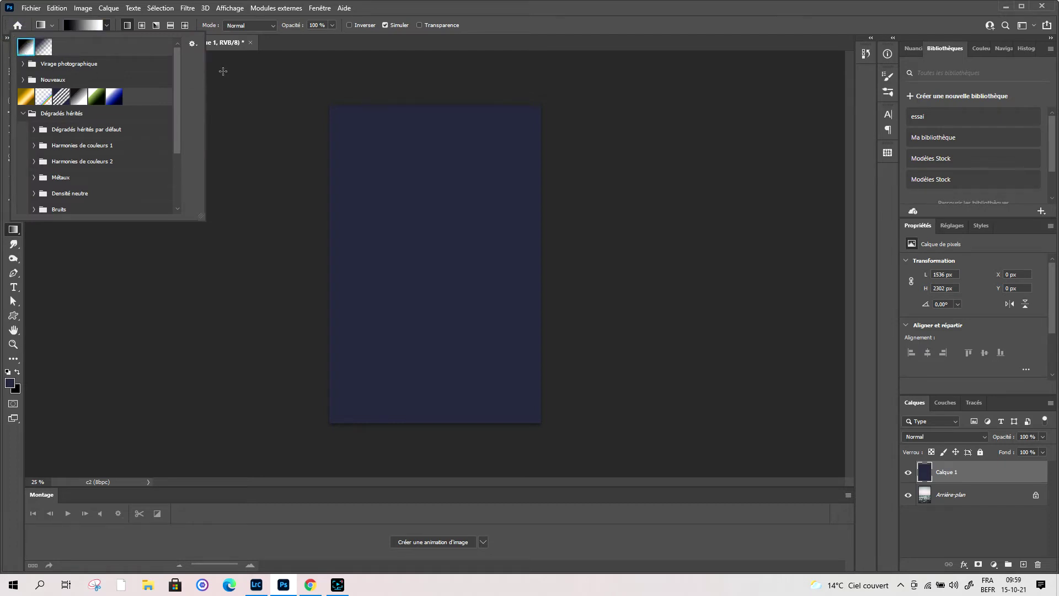
{"action": "left_click", "coordinate": [296, 44]}
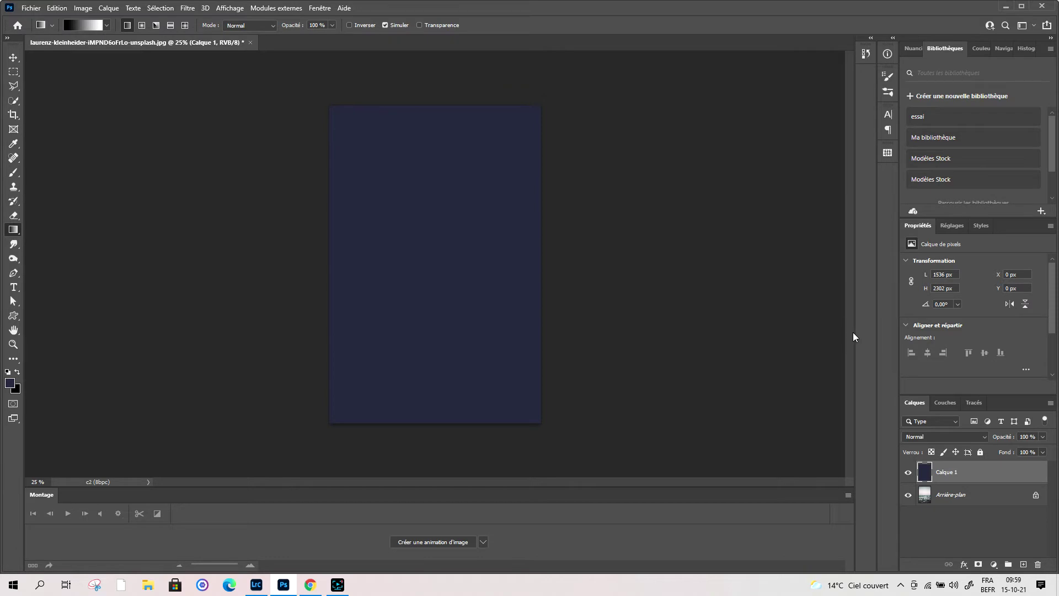
{"action": "key", "text": "ctrl+a"}
{"action": "key", "text": "Delete"}
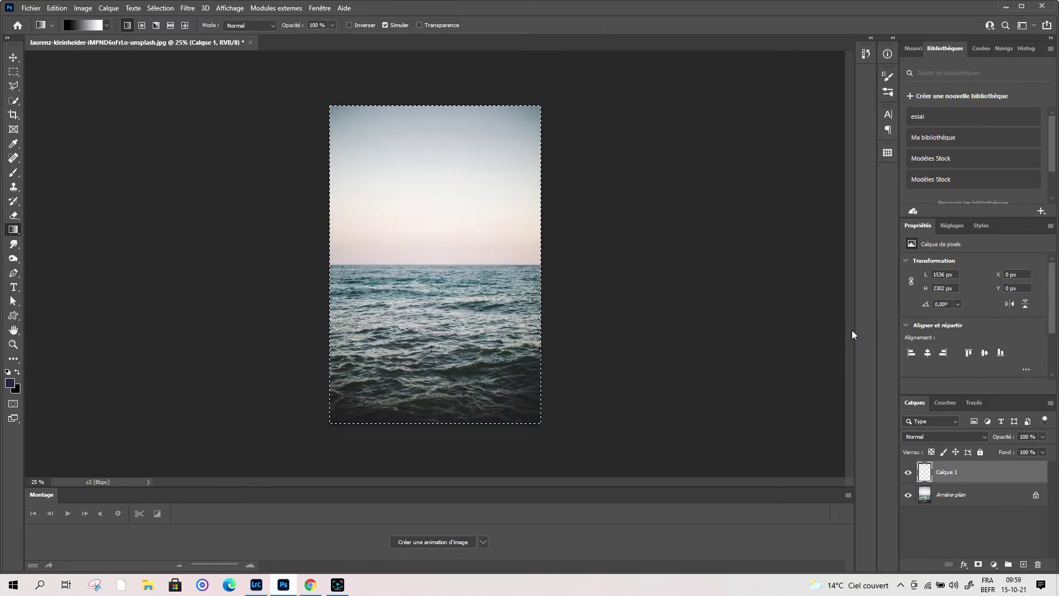
- Try radial and linear black-to-white gradients, reset colours to default, and clear the layer
{"action": "left_click", "coordinate": [142, 24]}
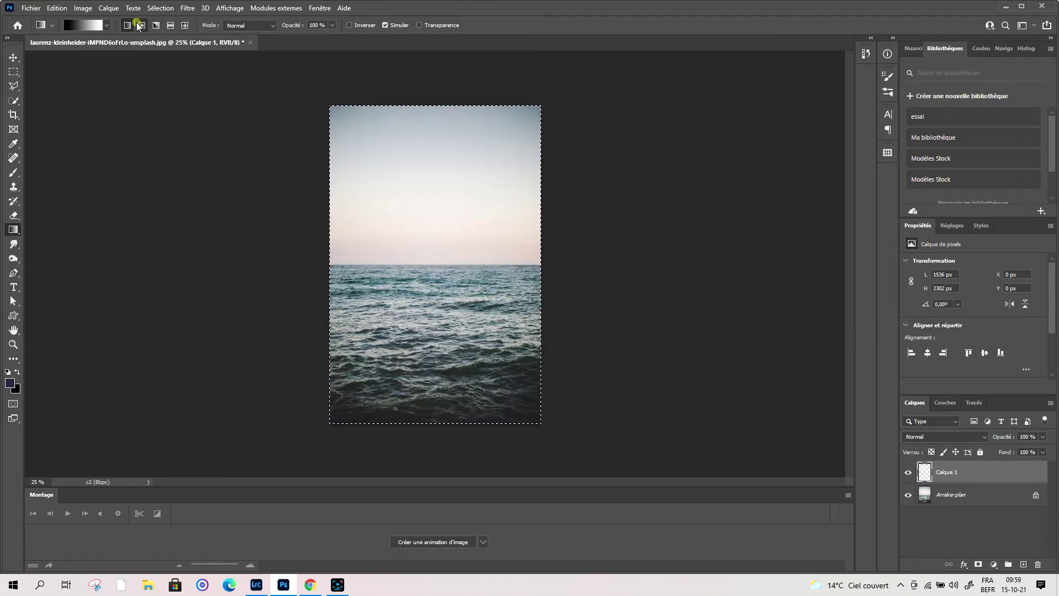
{"action": "left_click_drag", "start_coordinate": [422, 264], "coordinate": [423, 168]}
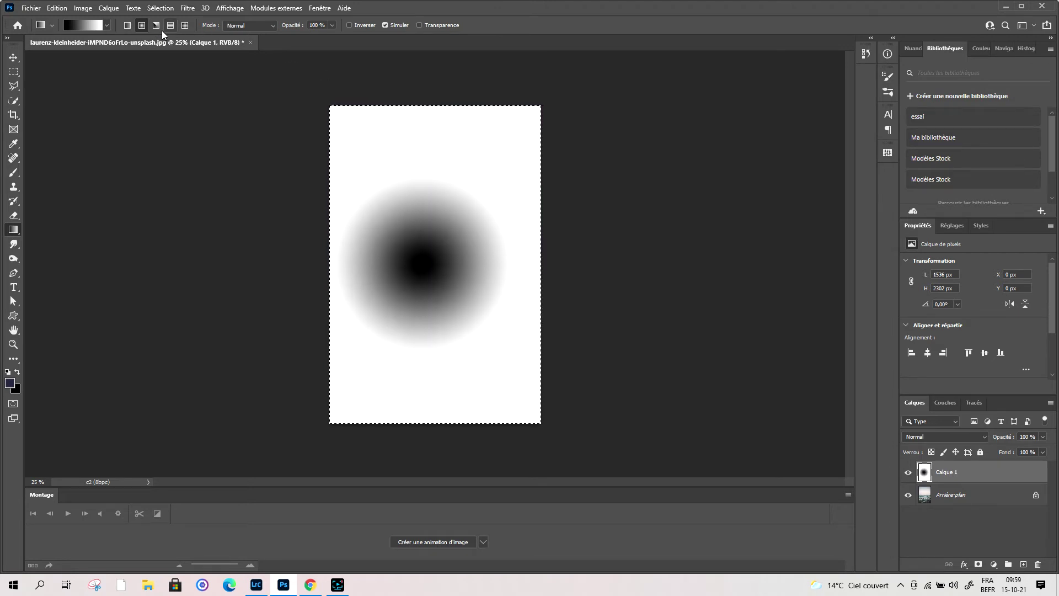
{"action": "left_click", "coordinate": [127, 25]}
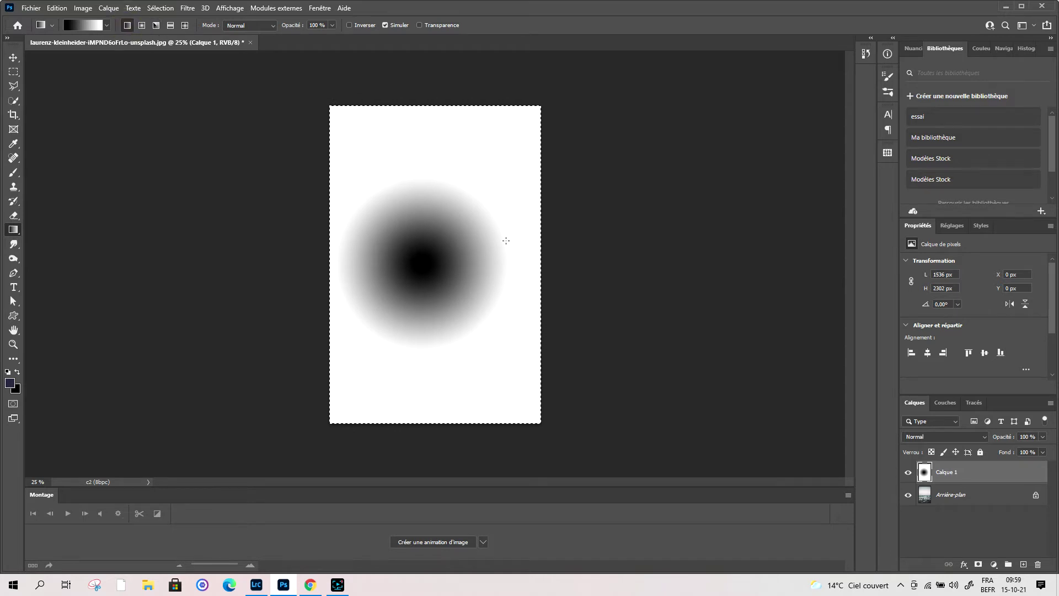
{"action": "key", "text": "ctrl+z"}
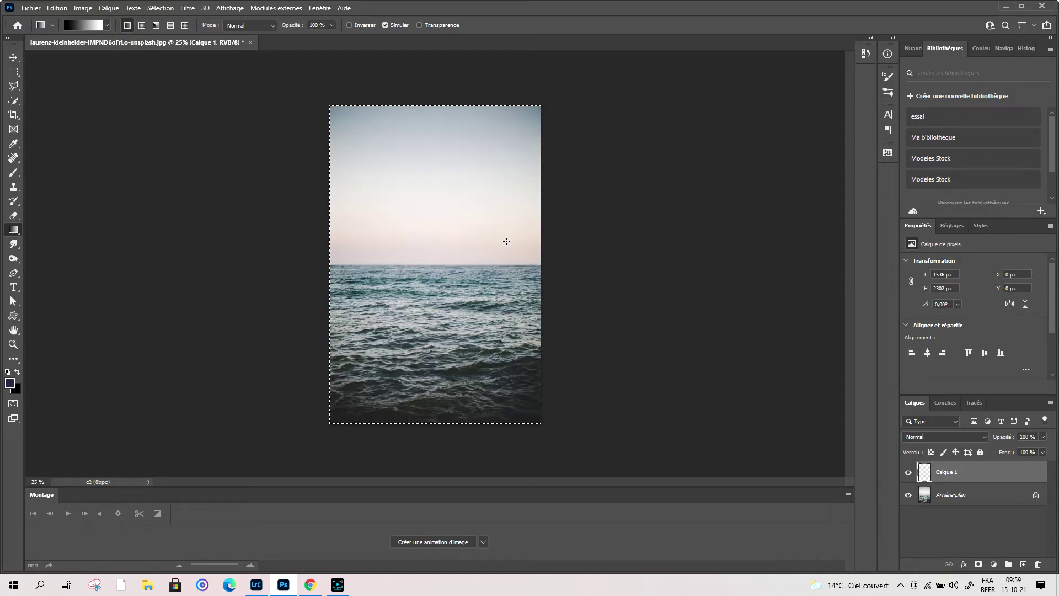
{"action": "left_click_drag", "start_coordinate": [438, 107], "coordinate": [441, 342]}
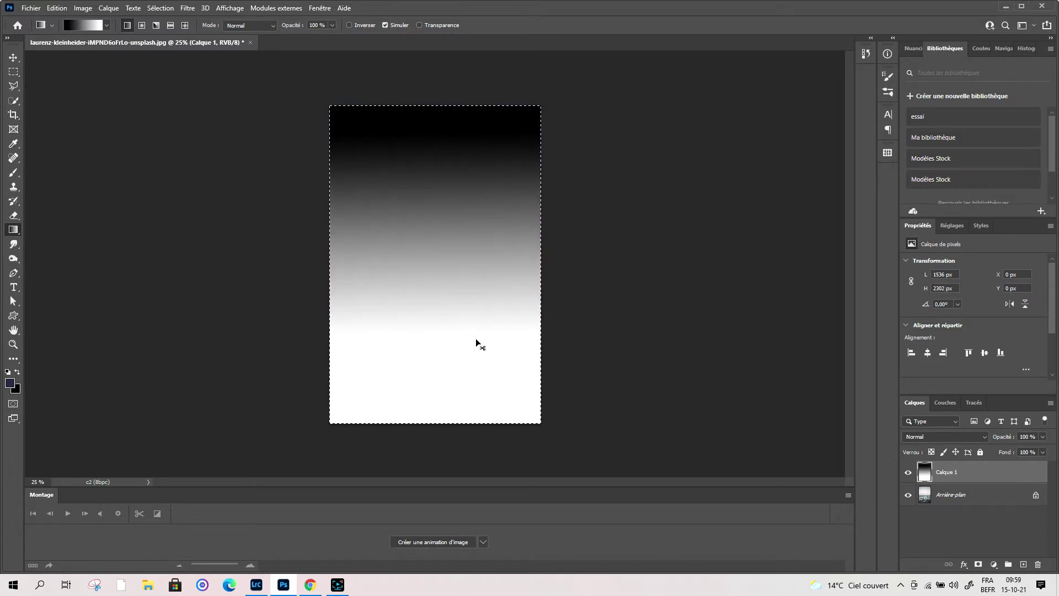
{"action": "key", "text": "d"}
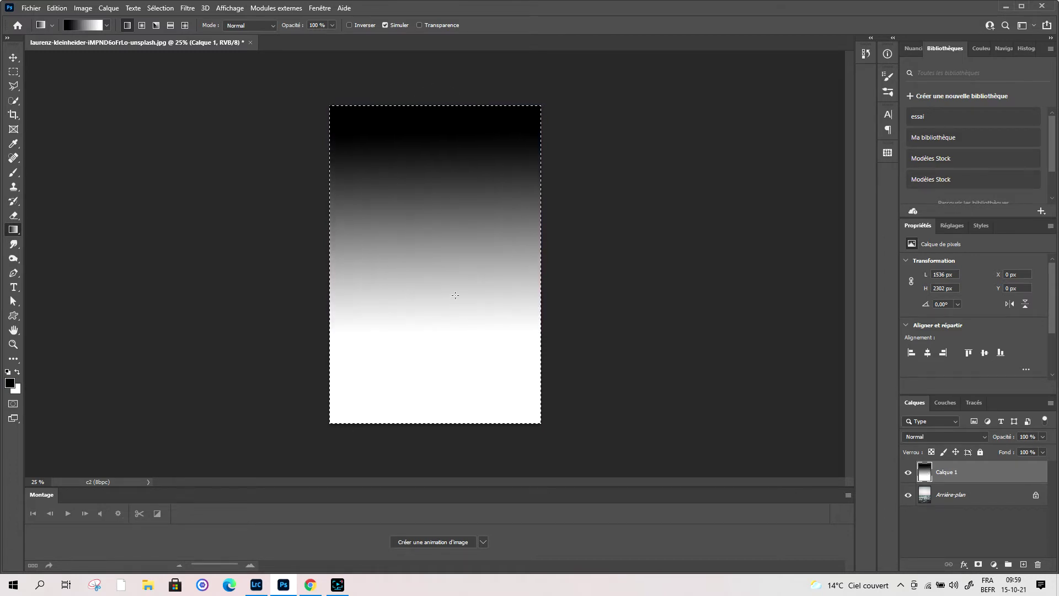
{"action": "key", "text": "Delete"}
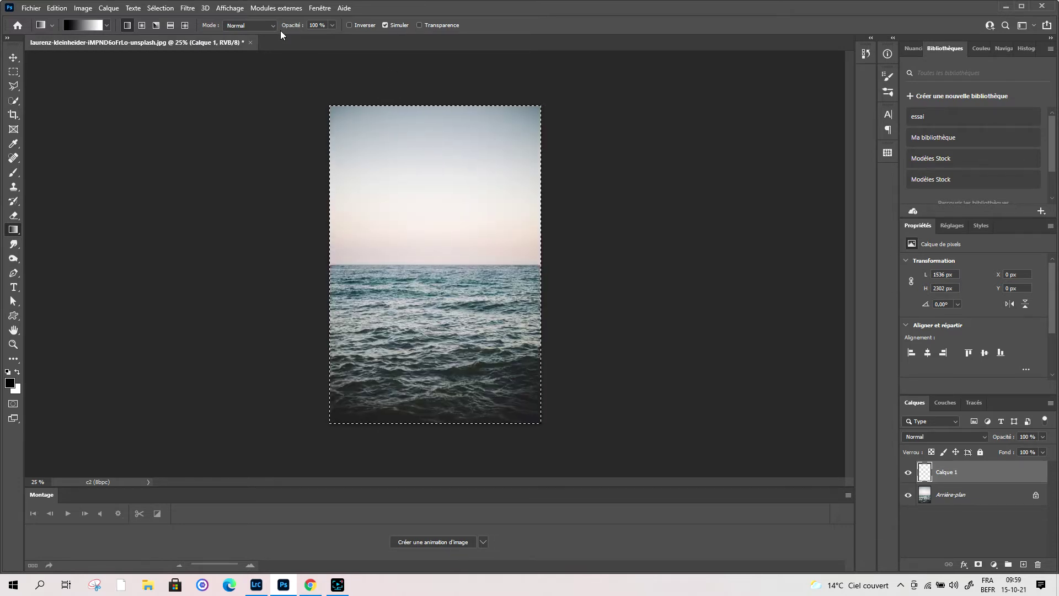
- Draw a reversed radial gradient, white at the centre near the horizon fading to black
{"action": "left_click", "coordinate": [142, 25]}
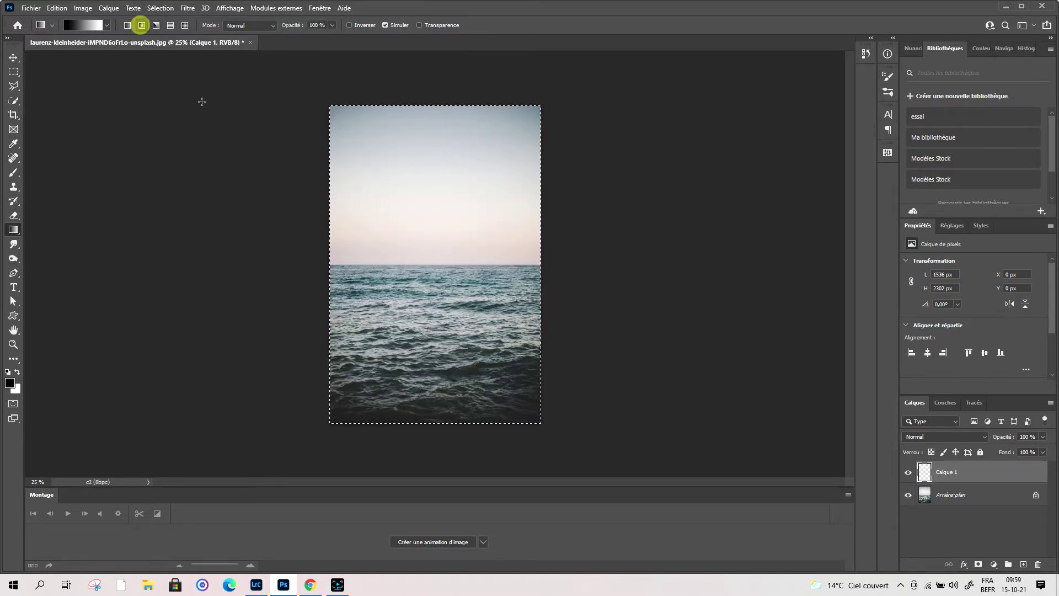
{"action": "left_click_drag", "start_coordinate": [434, 165], "coordinate": [427, 244]}
{"action": "left_click_drag", "start_coordinate": [434, 165], "coordinate": [435, 164]}
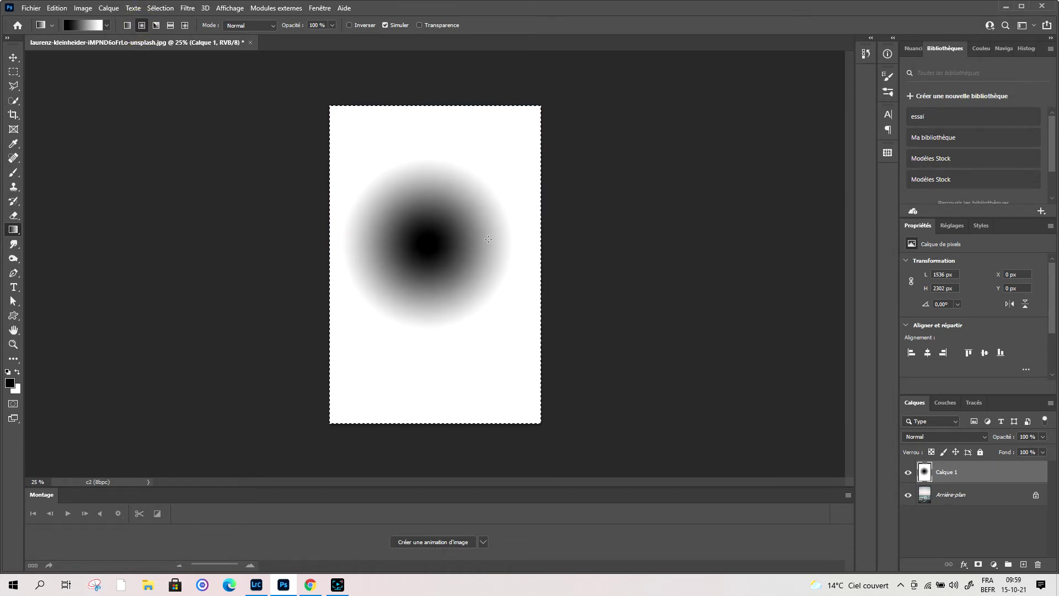
{"action": "left_click", "coordinate": [349, 26]}
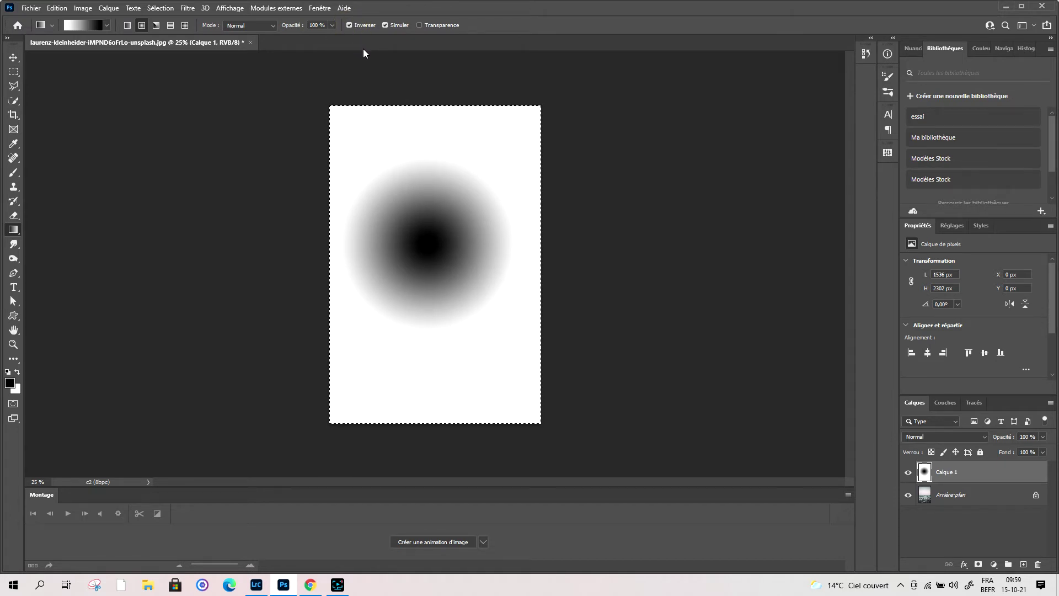
{"action": "key", "text": "Delete"}
{"action": "left_click_drag", "start_coordinate": [440, 252], "coordinate": [439, 367]}
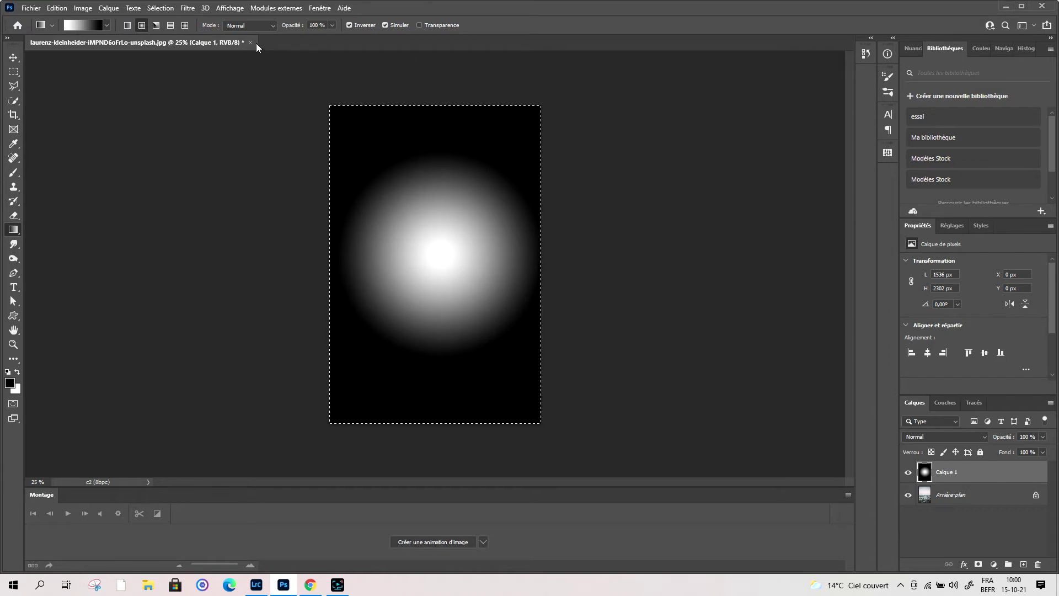
- Test an angle gradient, undo it, then drag a reflected gradient down from the horizon
{"action": "left_click", "coordinate": [157, 26]}
{"action": "key", "text": "ctrl+z"}
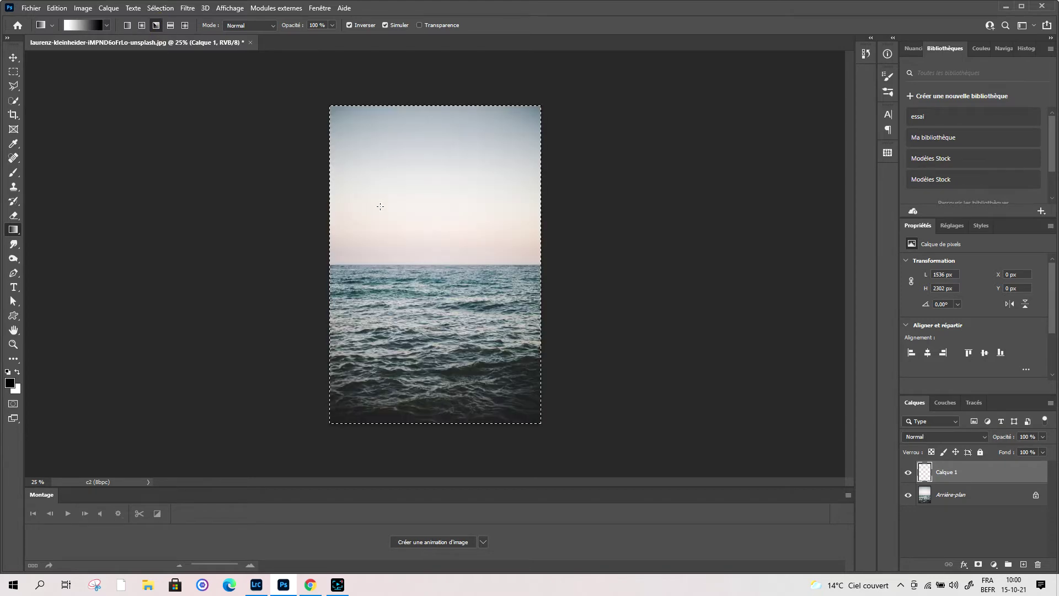
{"action": "left_click_drag", "start_coordinate": [439, 261], "coordinate": [320, 263]}
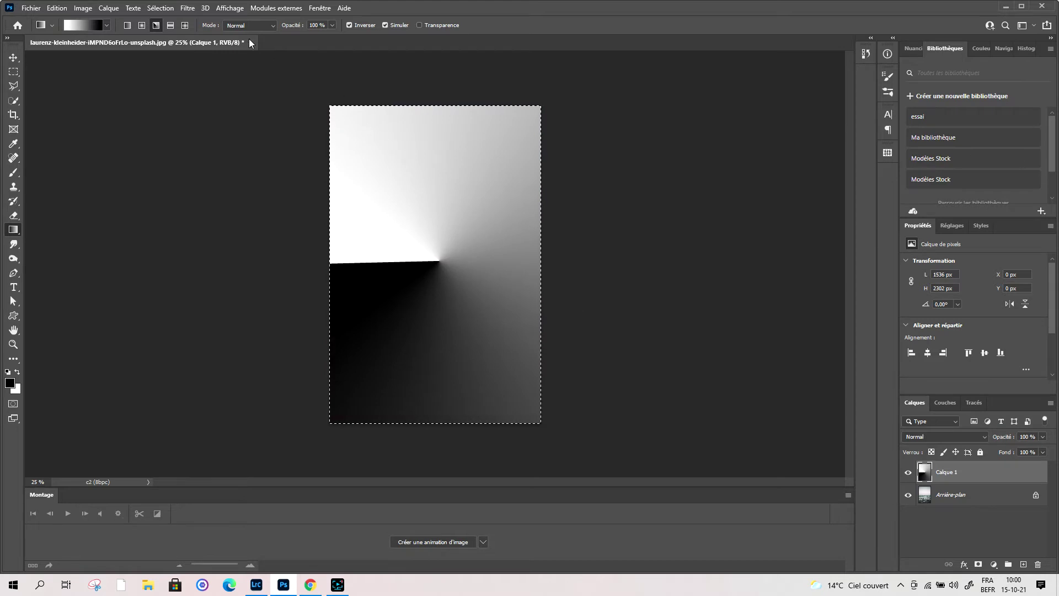
{"action": "key", "text": "ctrl+z"}
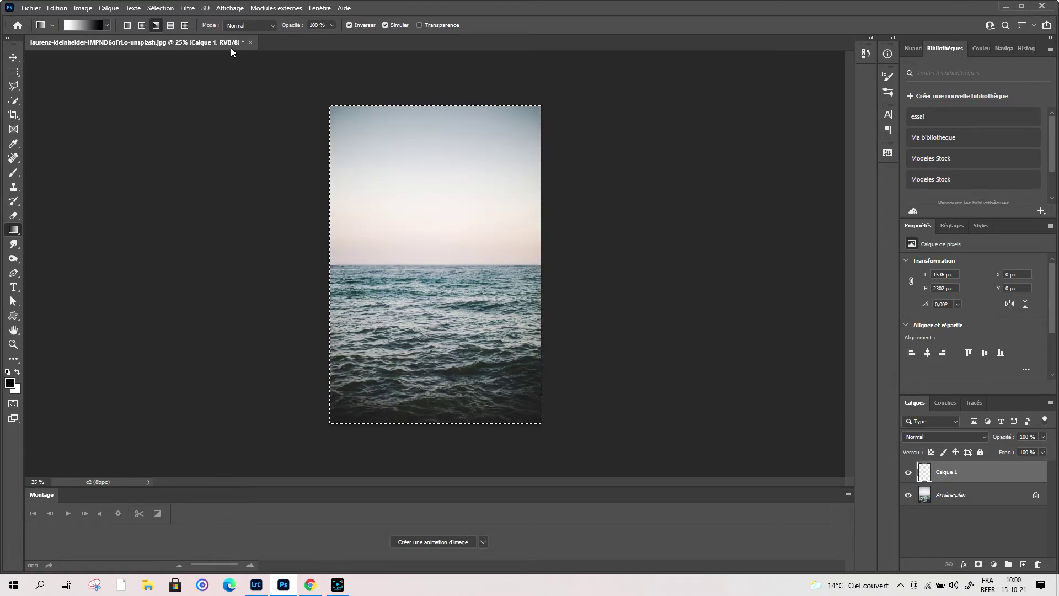
{"action": "left_click", "coordinate": [170, 25]}
{"action": "left_click_drag", "start_coordinate": [423, 266], "coordinate": [424, 308]}
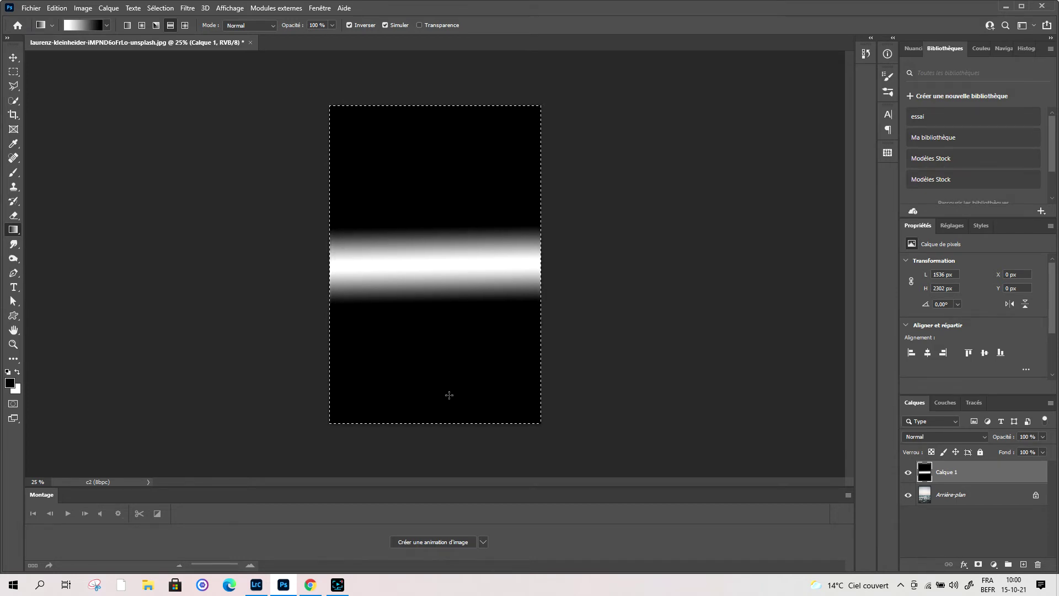
- Try diamond gradients, ending with a reversed diamond dragged up from the bottom edge
{"action": "left_click", "coordinate": [185, 25]}
{"action": "key", "text": "ctrl+z"}
{"action": "mouse_move", "coordinate": [435, 264]}
{"action": "left_mouse_down"}
{"action": "mouse_move", "coordinate": [452, 193]}
{"action": "mouse_move", "coordinate": [483, 177]}
{"action": "left_mouse_up"}
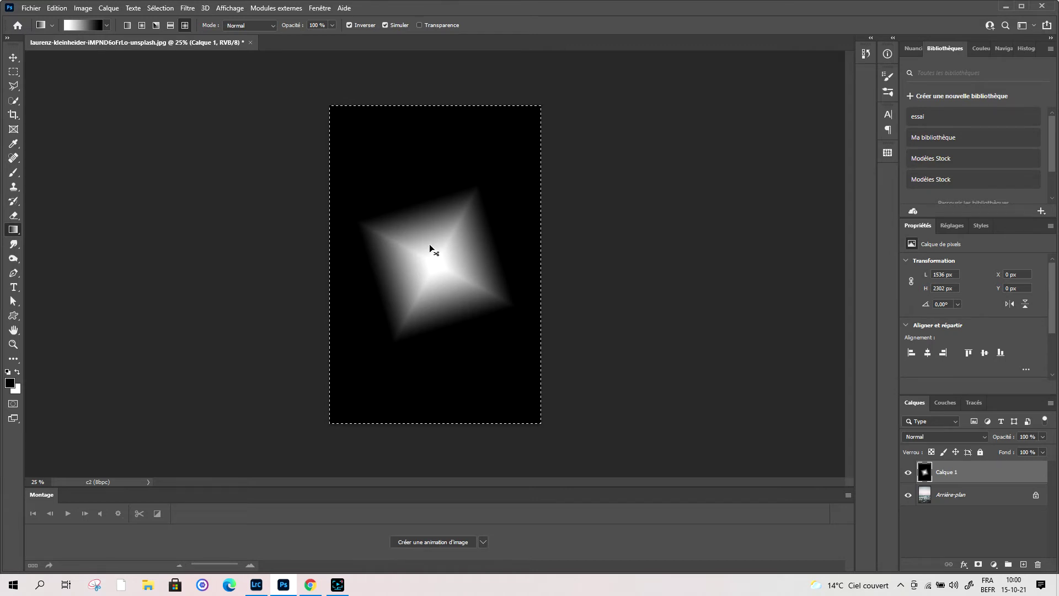
{"action": "key", "text": "ctrl+x"}
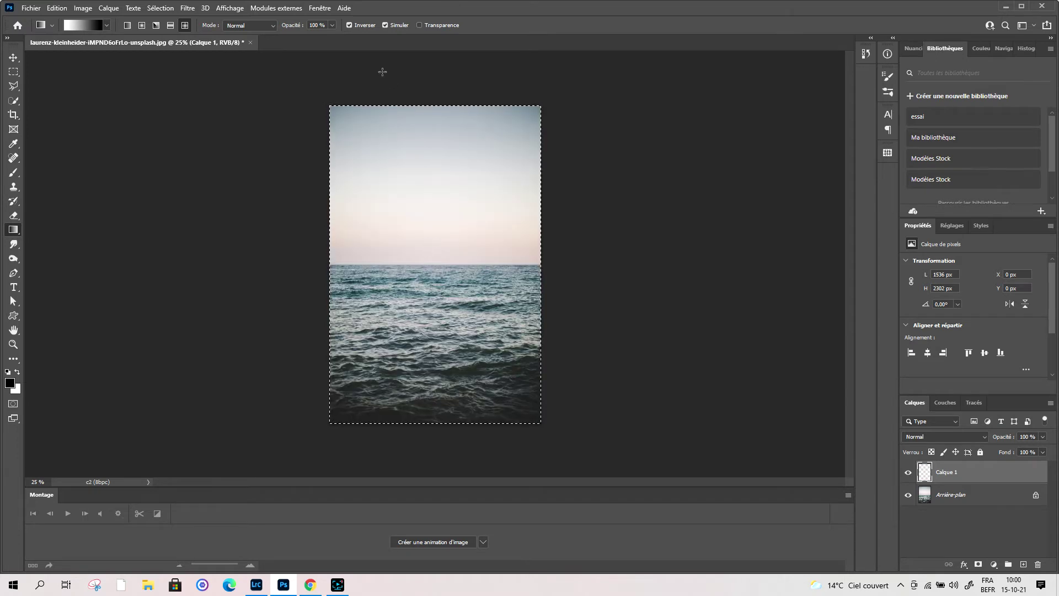
{"action": "left_click", "coordinate": [350, 25]}
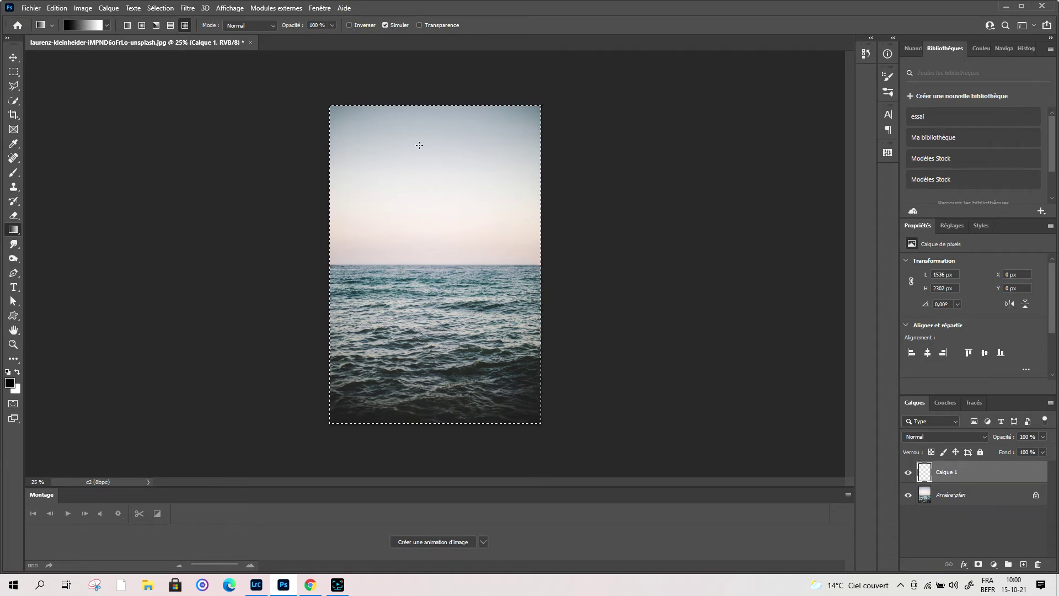
{"action": "left_click_drag", "start_coordinate": [418, 110], "coordinate": [418, 348]}
{"action": "left_click_drag", "start_coordinate": [420, 108], "coordinate": [423, 331]}
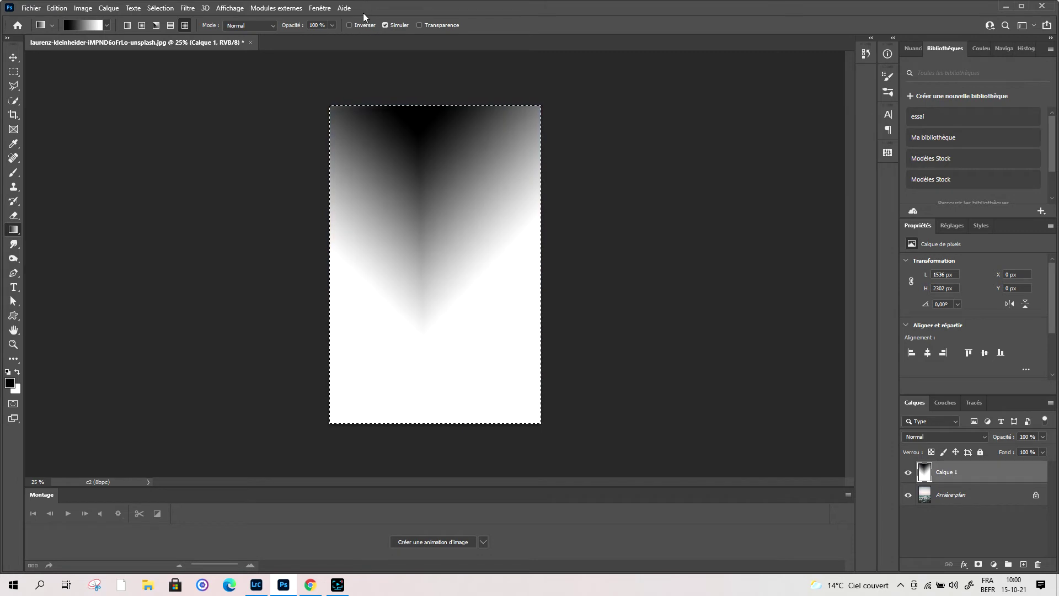
{"action": "left_click", "coordinate": [349, 26]}
{"action": "left_click_drag", "start_coordinate": [426, 406], "coordinate": [427, 148]}
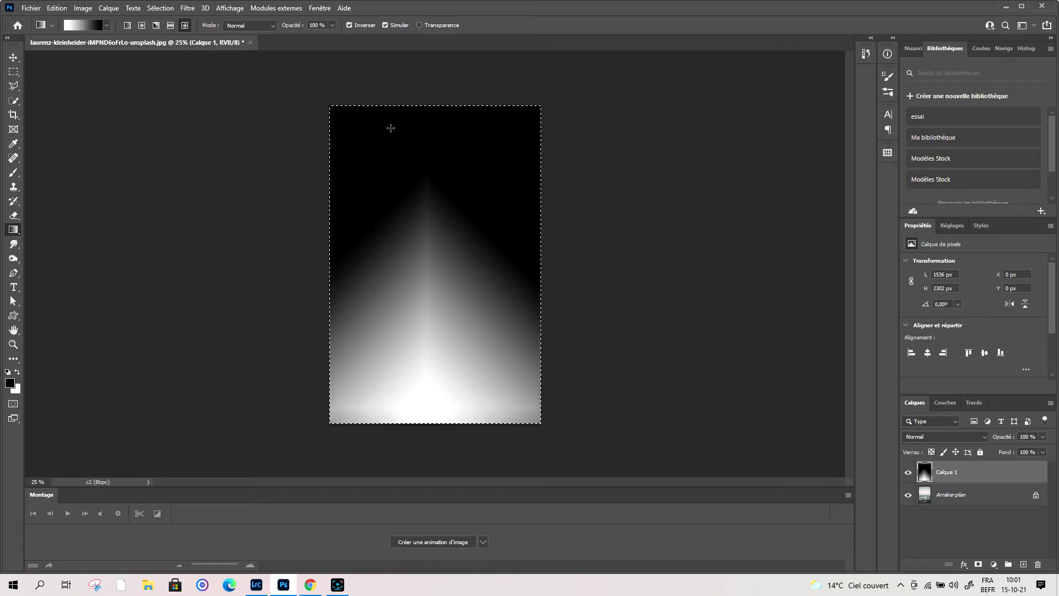
- Draw a linear gradient bottom-to-top with Reverse off: white at top, black at bottom
{"action": "left_click", "coordinate": [127, 26]}
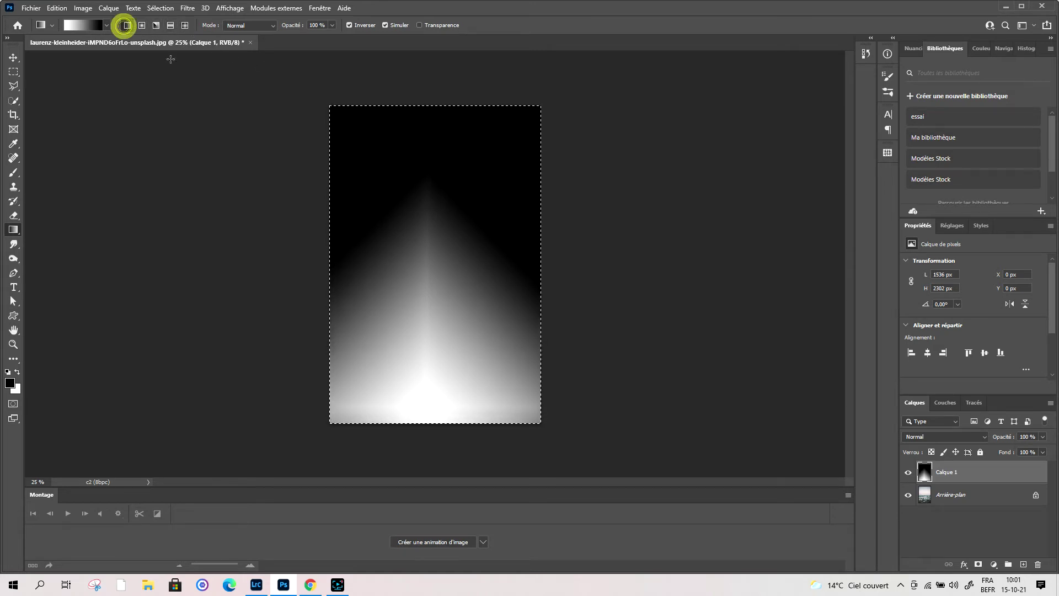
{"action": "left_click_drag", "start_coordinate": [429, 408], "coordinate": [421, 174]}
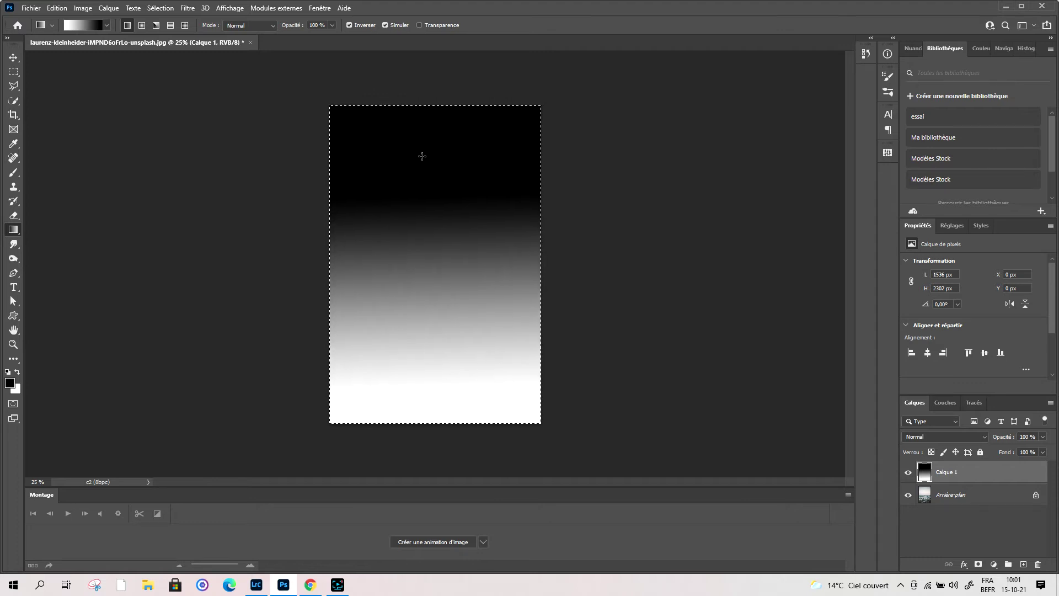
{"action": "left_click", "coordinate": [349, 25]}
{"action": "left_click_drag", "start_coordinate": [433, 417], "coordinate": [433, 124]}
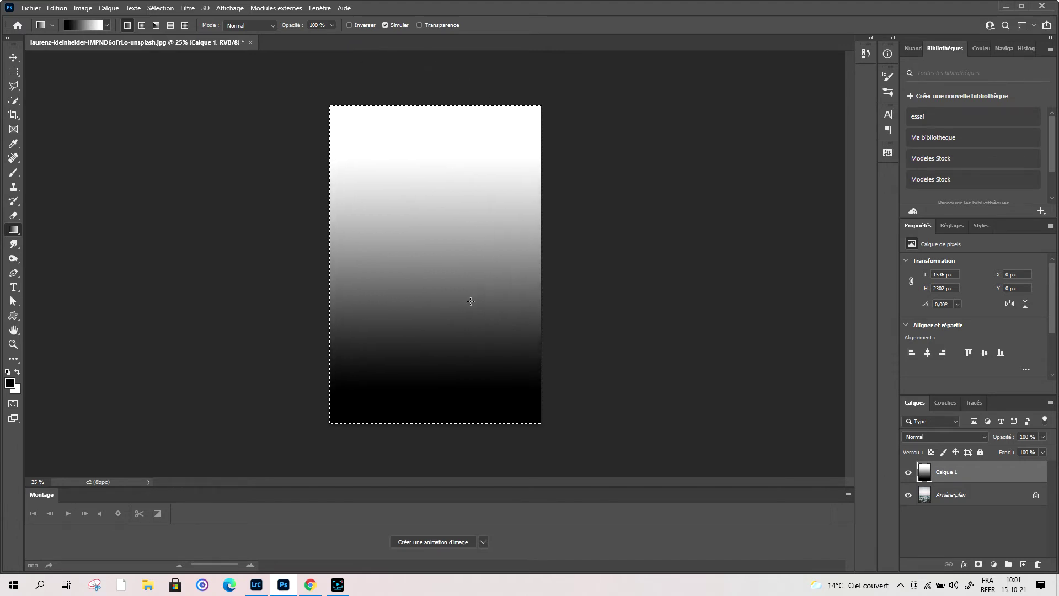
- Zoom in to about 200% and pan around to examine the gradient's grey transitions
{"action": "scroll", "coordinate": [470, 301], "scroll_direction": "up", "scroll_amount": 1}
{"action": "scroll", "coordinate": [489, 297], "scroll_direction": "up", "scroll_amount": 1}
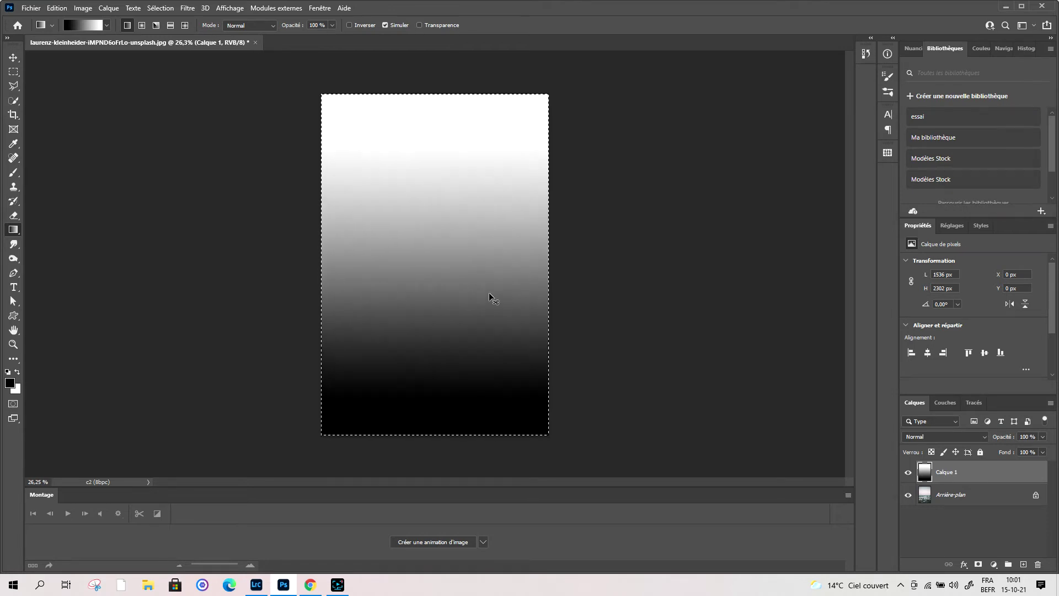
{"action": "scroll", "coordinate": [488, 296], "scroll_direction": "up", "scroll_amount": 5}
{"action": "scroll", "coordinate": [488, 297], "scroll_direction": "up", "scroll_amount": 5}
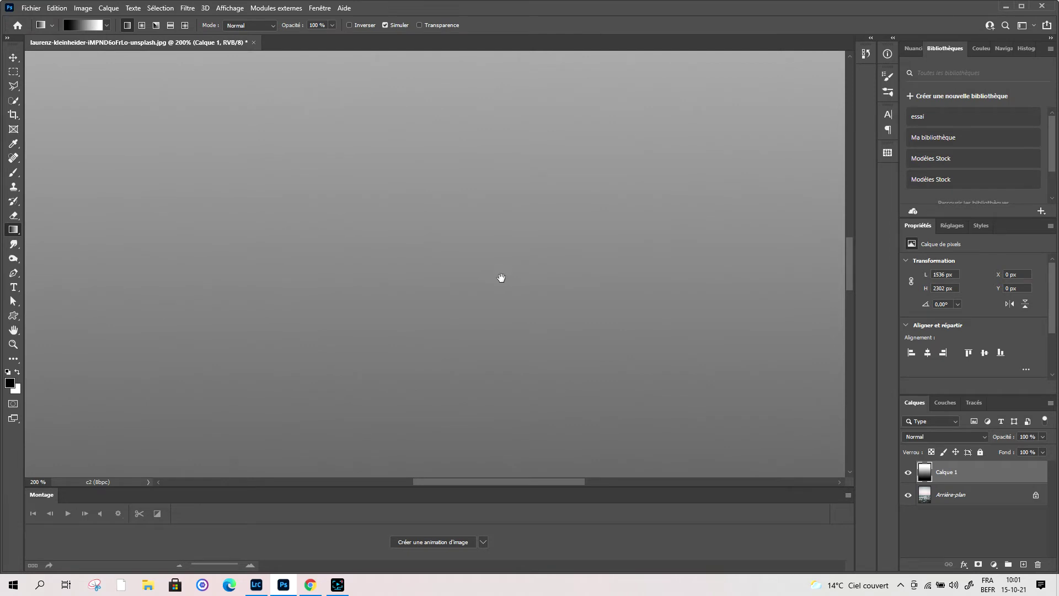
{"action": "left_click_drag", "start_coordinate": [527, 329], "coordinate": [522, 151]}
{"action": "mouse_move", "coordinate": [513, 265]}
{"action": "left_mouse_down"}
{"action": "mouse_move", "coordinate": [516, 169]}
{"action": "mouse_move", "coordinate": [509, 260]}
{"action": "left_mouse_up"}
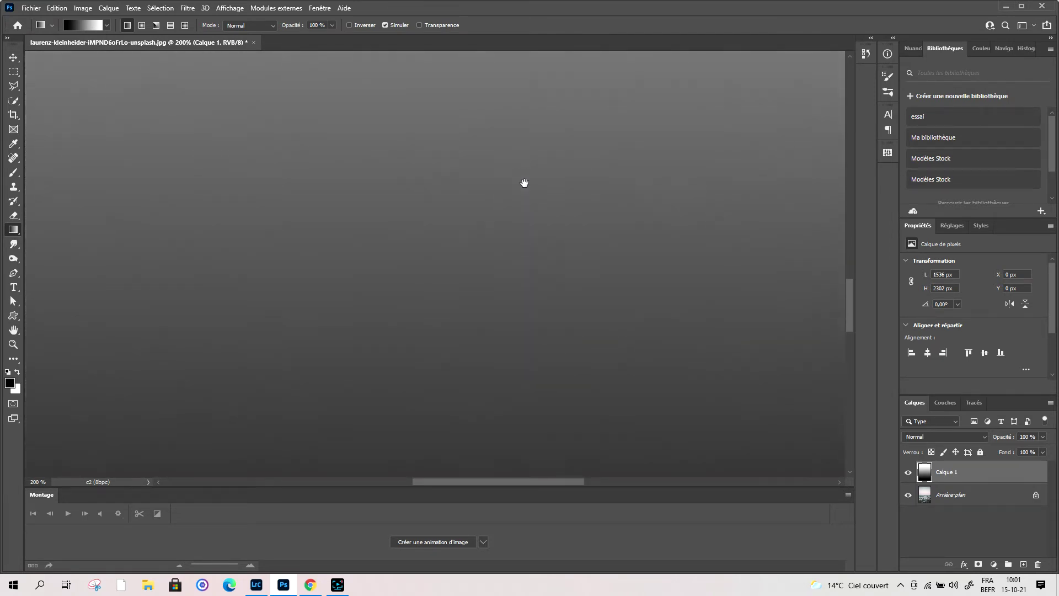
{"action": "left_click_drag", "start_coordinate": [524, 182], "coordinate": [523, 264]}
- Add a Levels adjustment layer with input levels 65 black and 181 white
{"action": "left_click", "coordinate": [993, 563]}
{"action": "left_click", "coordinate": [993, 415]}
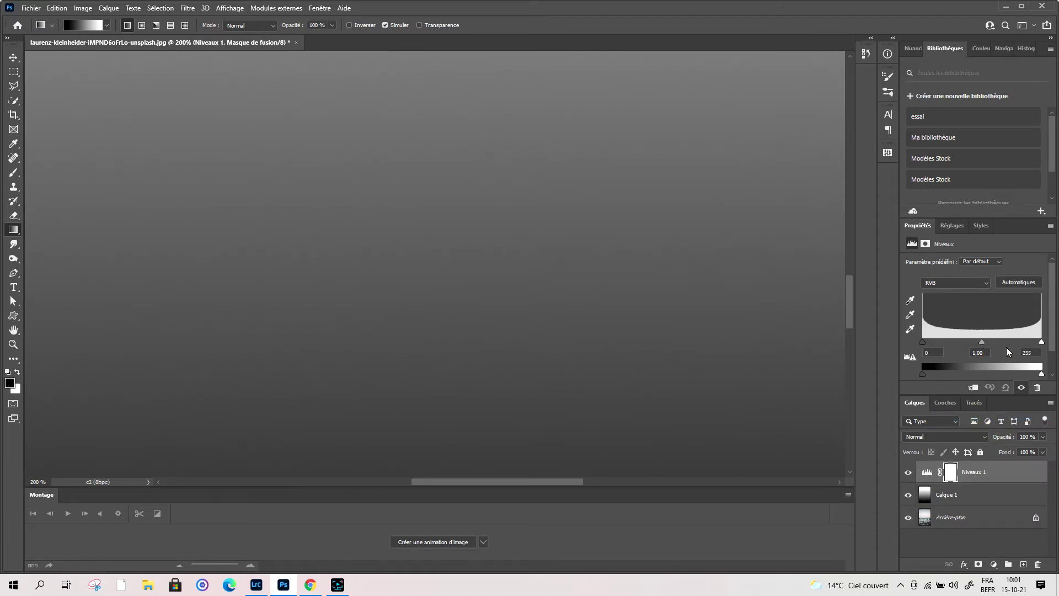
{"action": "left_click_drag", "start_coordinate": [1037, 343], "coordinate": [1008, 345]}
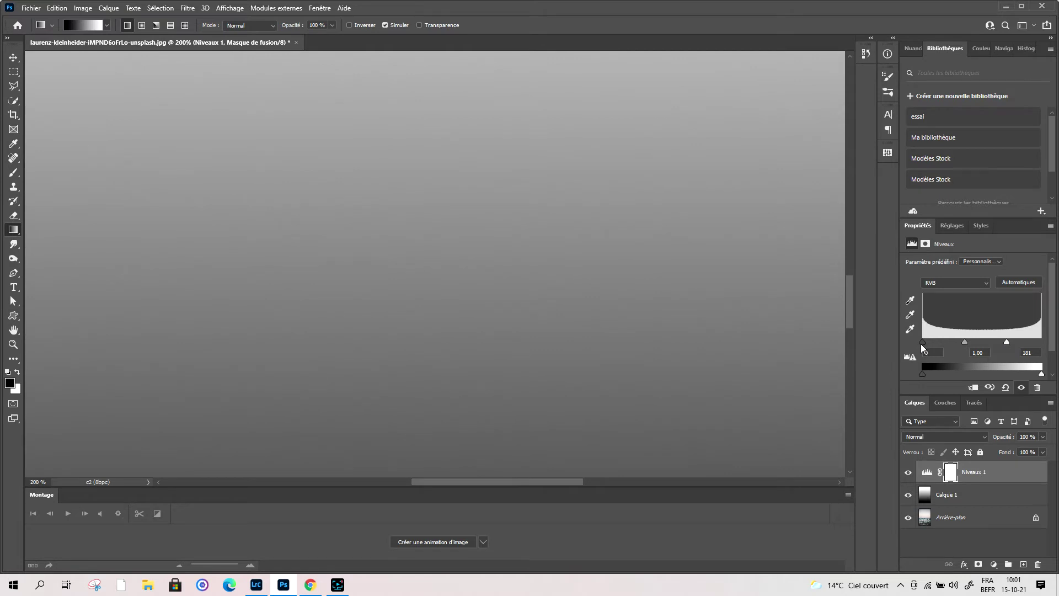
{"action": "left_click_drag", "start_coordinate": [922, 342], "coordinate": [953, 343]}
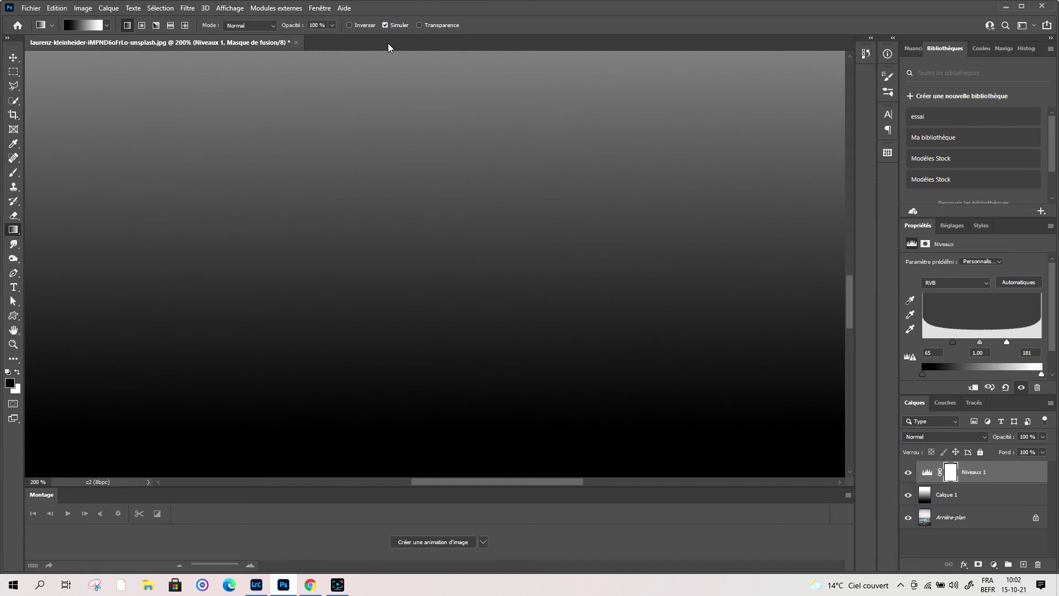
- Turn off gradient dithering, view the Levels mask settings, and zoom out to fit
{"action": "left_click", "coordinate": [382, 24]}
{"action": "left_click", "coordinate": [385, 26]}
{"action": "left_click", "coordinate": [387, 25]}
{"action": "left_click", "coordinate": [950, 472]}
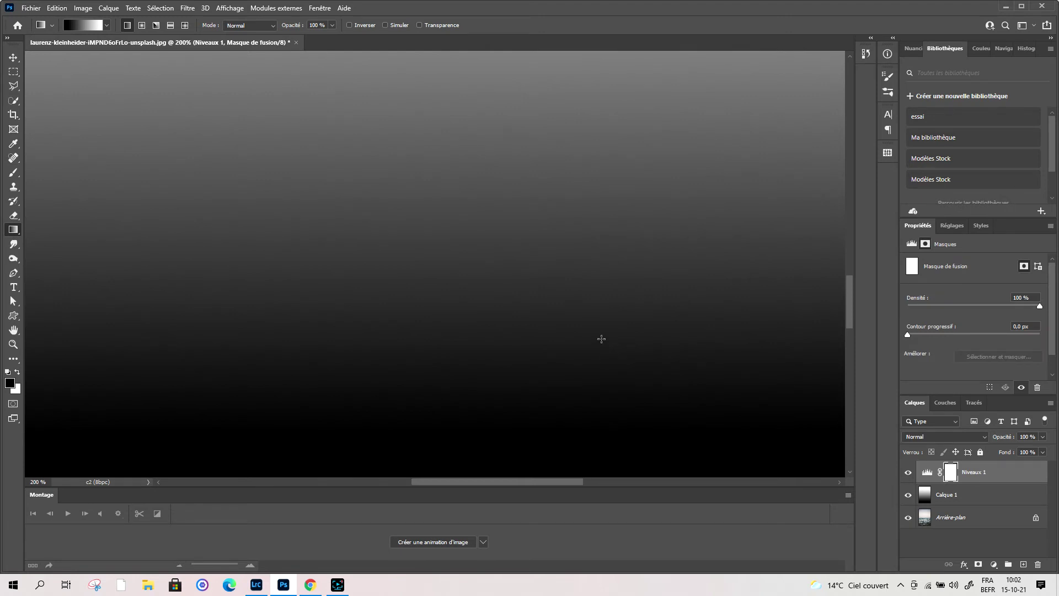
{"action": "key", "text": "ctrl+a"}
{"action": "key", "text": "ctrl+minus"}
{"action": "key", "text": "ctrl+minus"}
{"action": "key", "text": "ctrl+minus"}
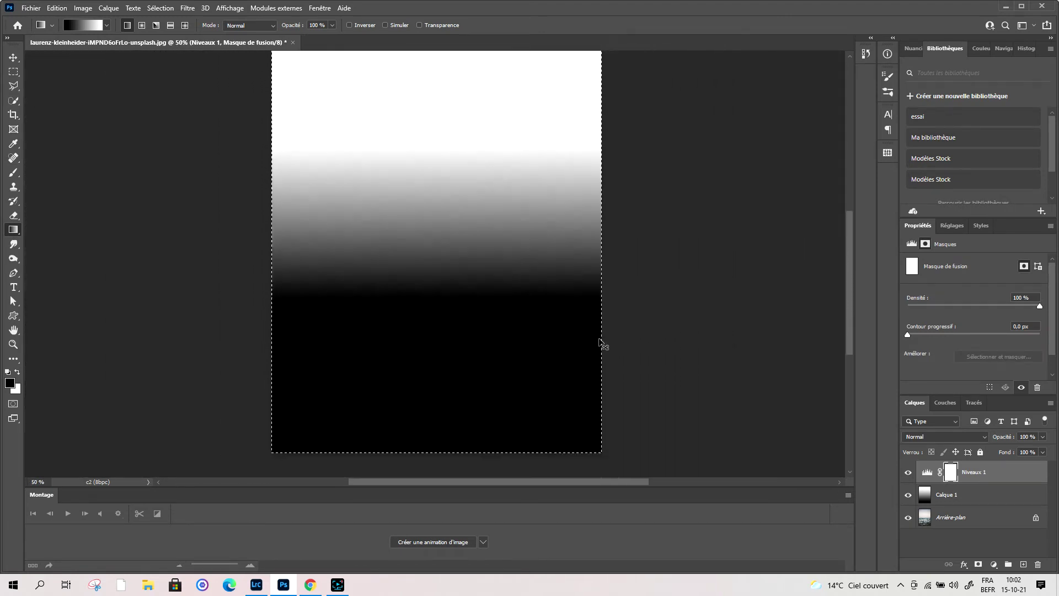
{"action": "key", "text": "ctrl+minus"}
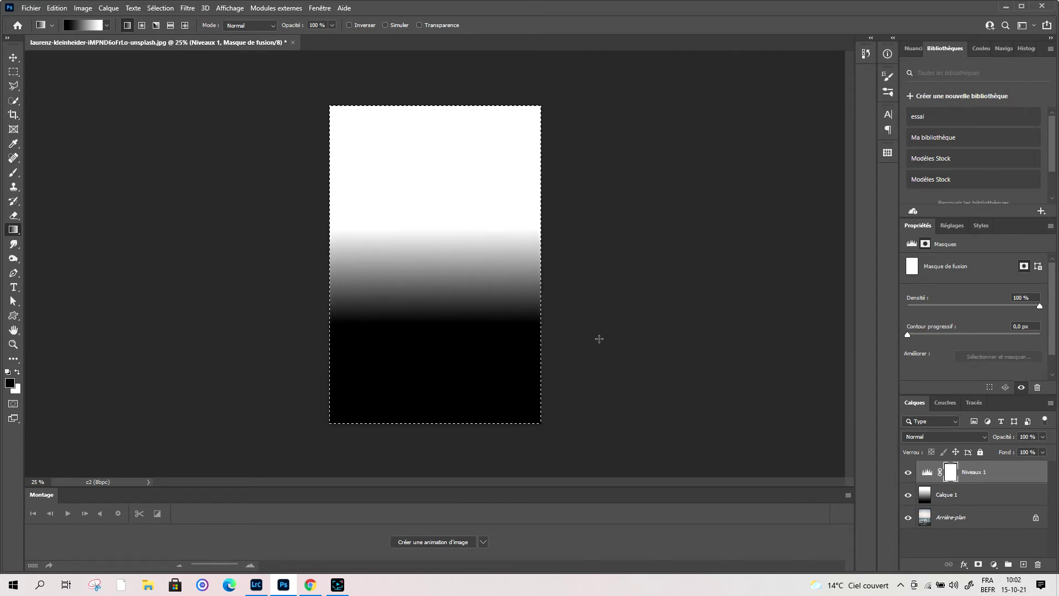
- Clear Calque 1 and draw a new top-down gradient, inspecting it at 100% zoom
{"action": "left_click", "coordinate": [924, 498]}
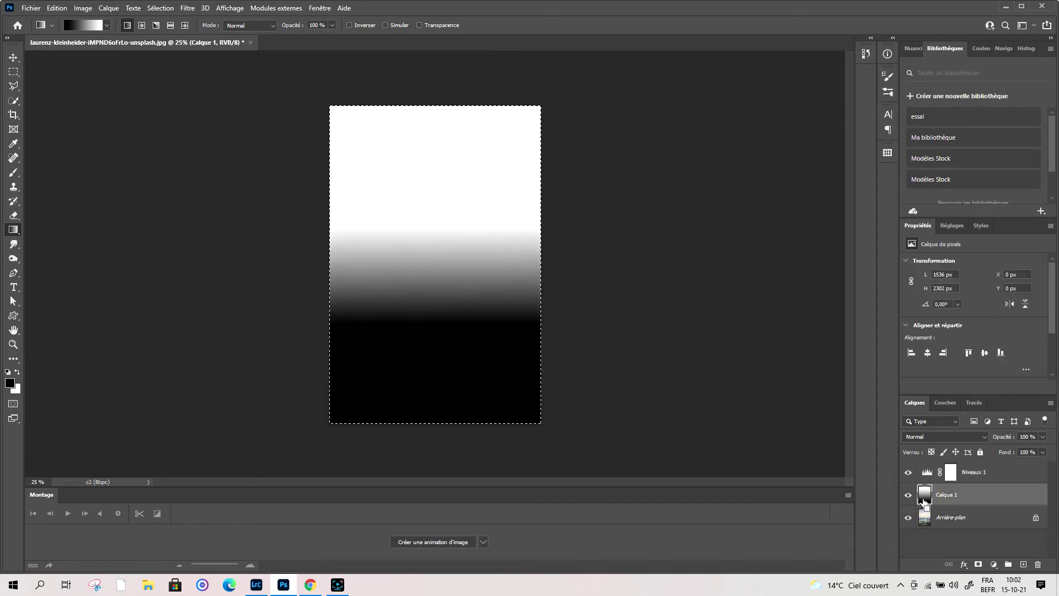
{"action": "key", "text": "Delete"}
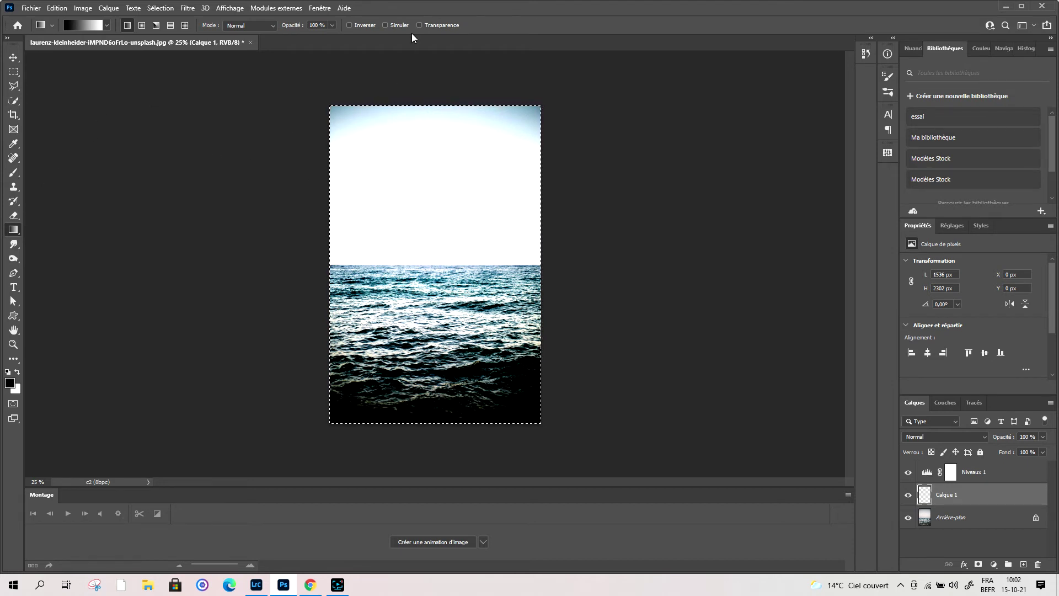
{"action": "left_click_drag", "start_coordinate": [420, 109], "coordinate": [419, 408]}
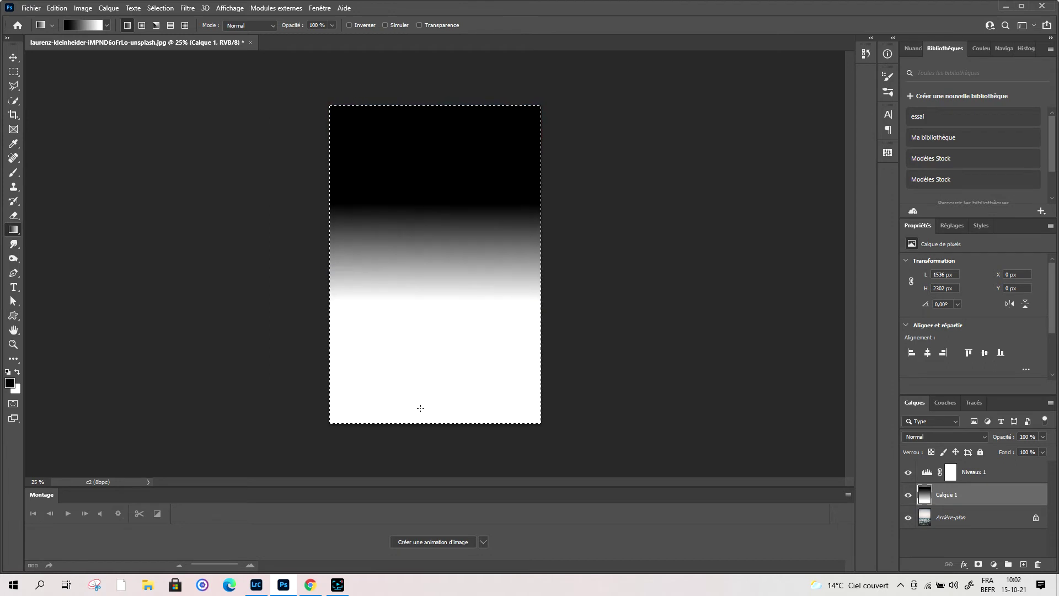
{"action": "key", "text": "ctrl+1"}
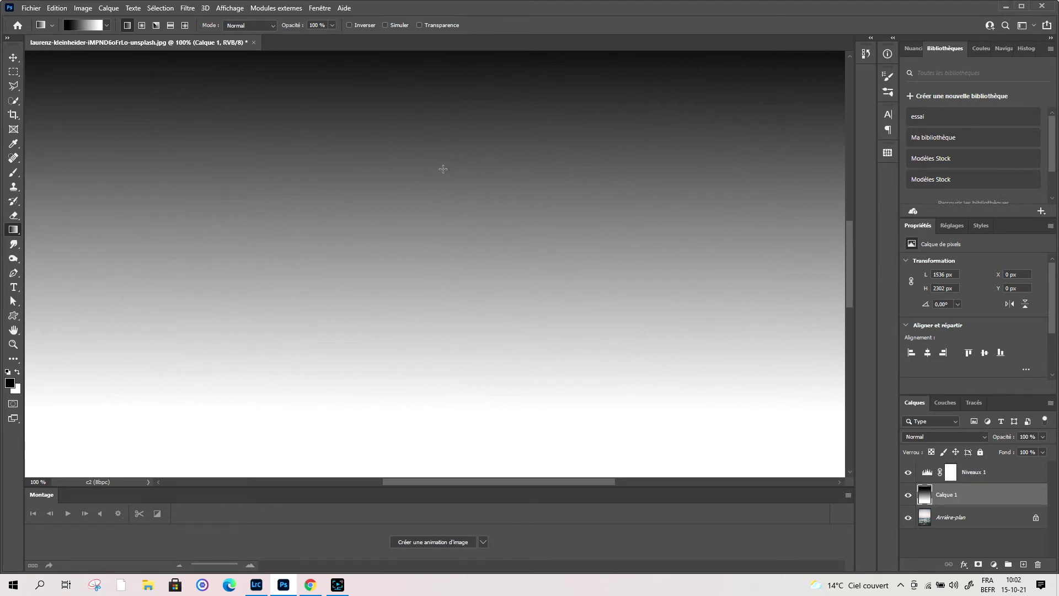
- Re-enable dithering, delete the Niveaux 1 layer, and clear the gradient from Calque 1
{"action": "left_click", "coordinate": [385, 24]}
{"action": "key", "text": "ctrl+minus"}
{"action": "key", "text": "ctrl+minus"}
{"action": "key", "text": "ctrl+minus"}
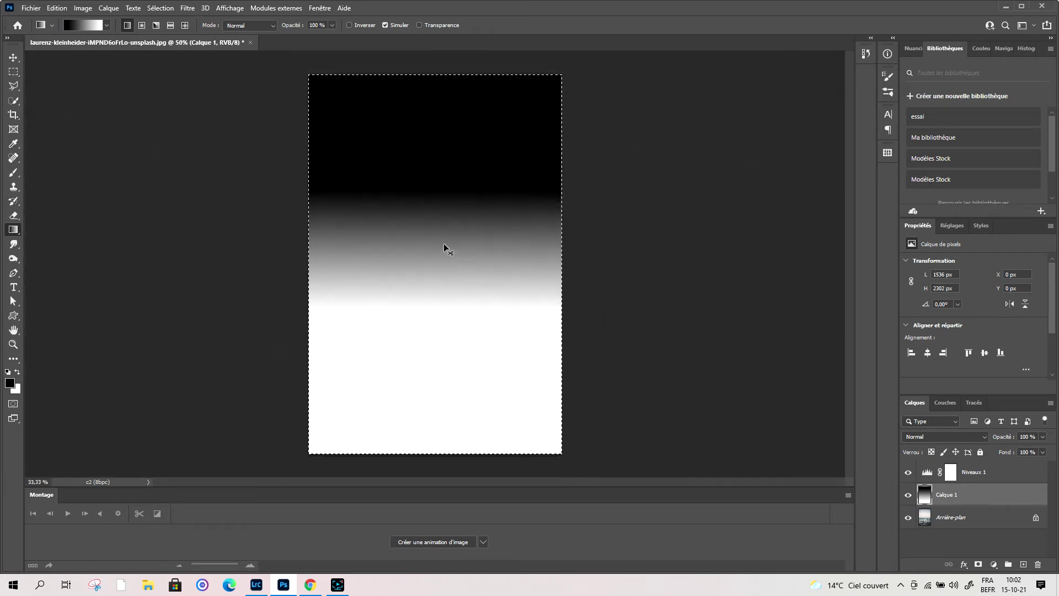
{"action": "key", "text": "ctrl+minus"}
{"action": "key", "text": "ctrl+minus"}
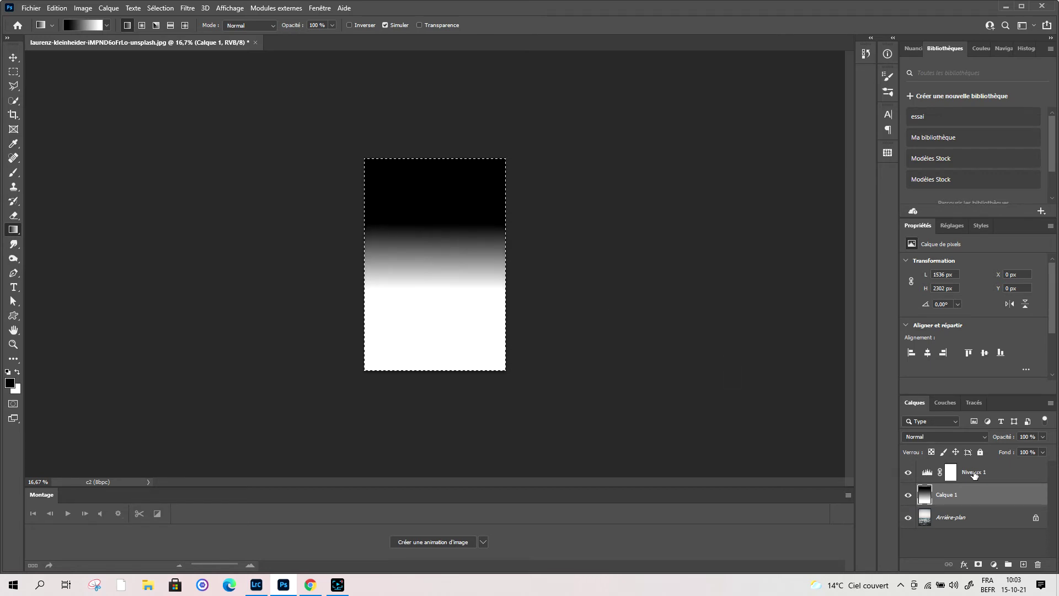
{"action": "left_click_drag", "start_coordinate": [1009, 474], "coordinate": [1037, 564]}
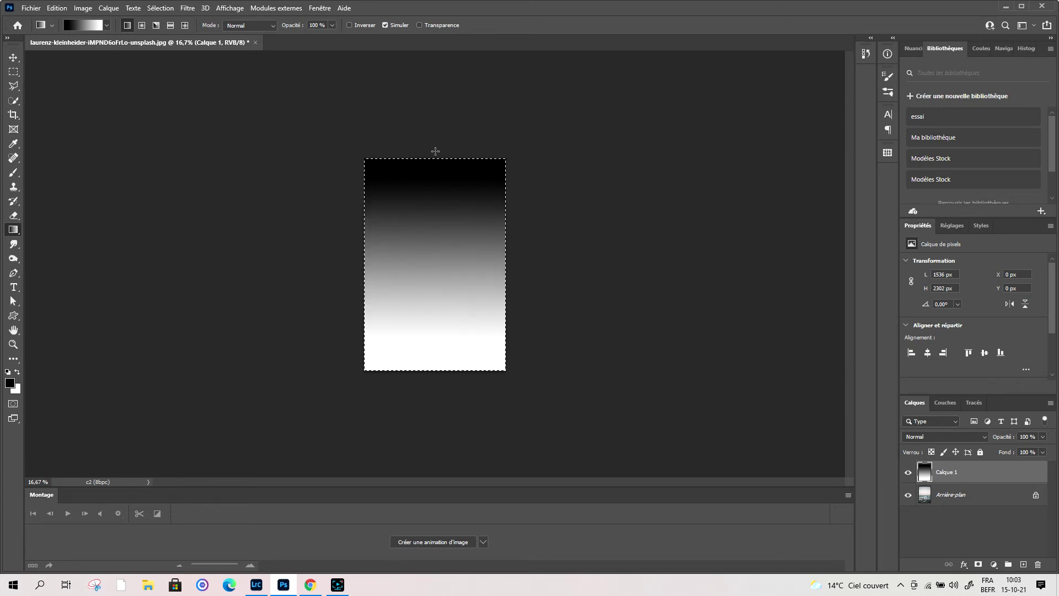
{"action": "key", "text": "Delete"}
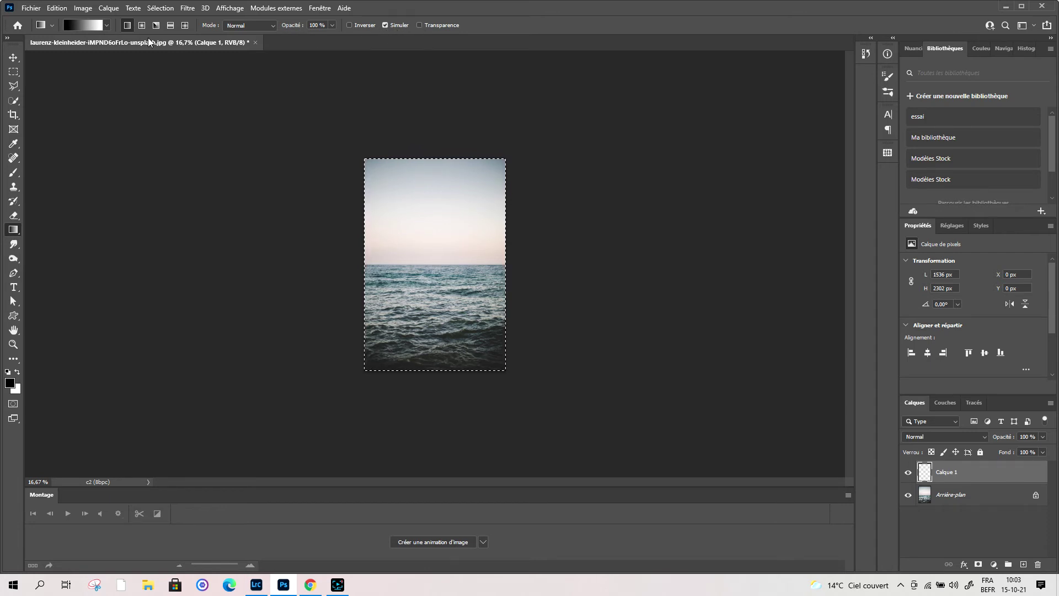
- Set the gradient to the Foreground to Transparent preset with Transparency enabled
{"action": "left_click", "coordinate": [107, 25]}
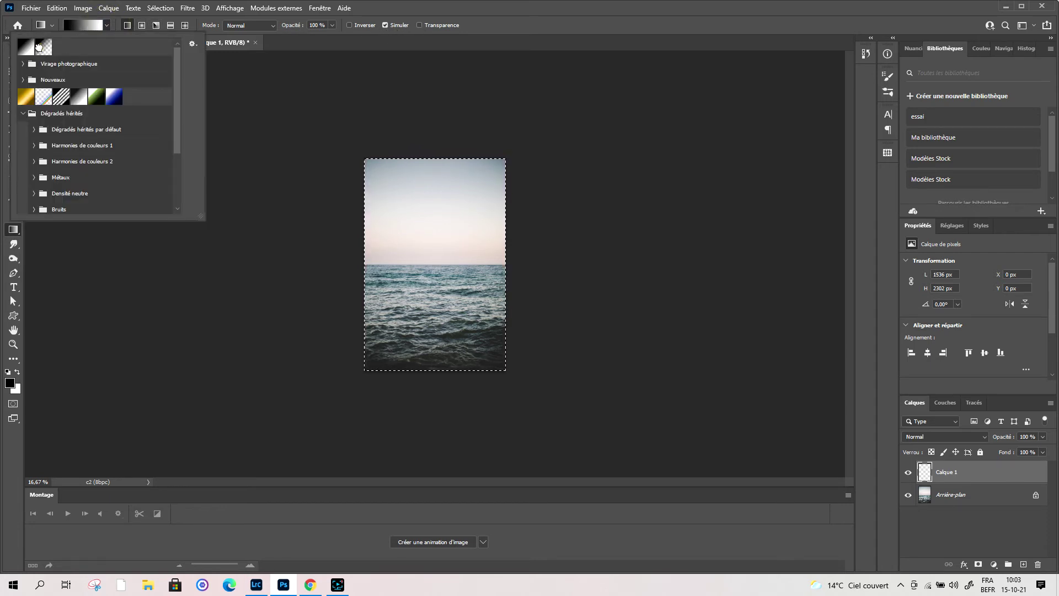
{"action": "left_click", "coordinate": [47, 50]}
{"action": "left_click", "coordinate": [420, 25]}
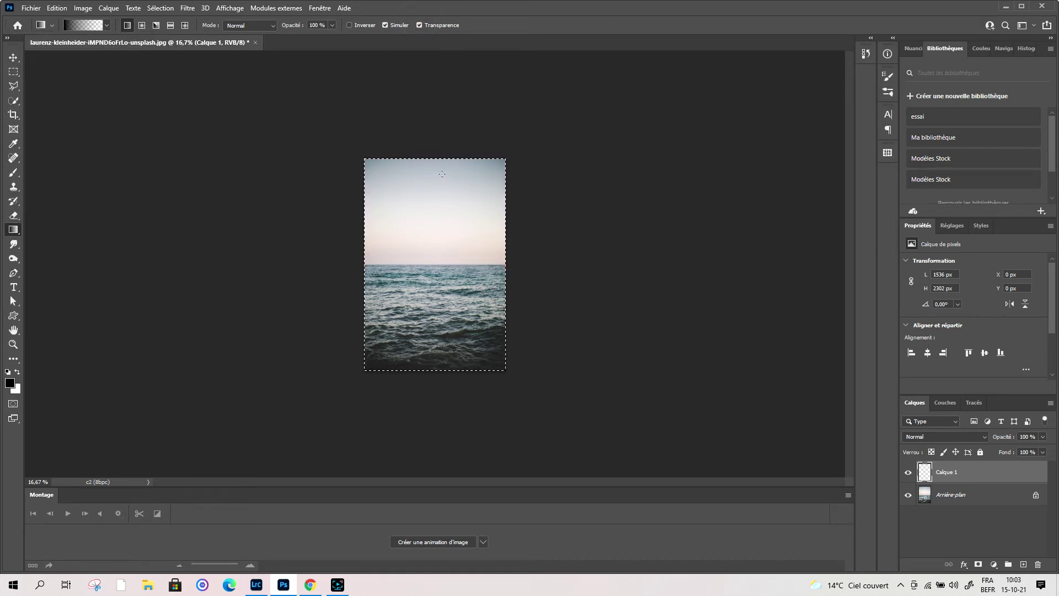
- Try darkening the sky with downward gradients, then undo them to clear it
{"action": "mouse_move", "coordinate": [424, 164]}
{"action": "left_mouse_down"}
{"action": "mouse_move", "coordinate": [419, 315]}
{"action": "mouse_move", "coordinate": [429, 350]}
{"action": "left_mouse_up"}
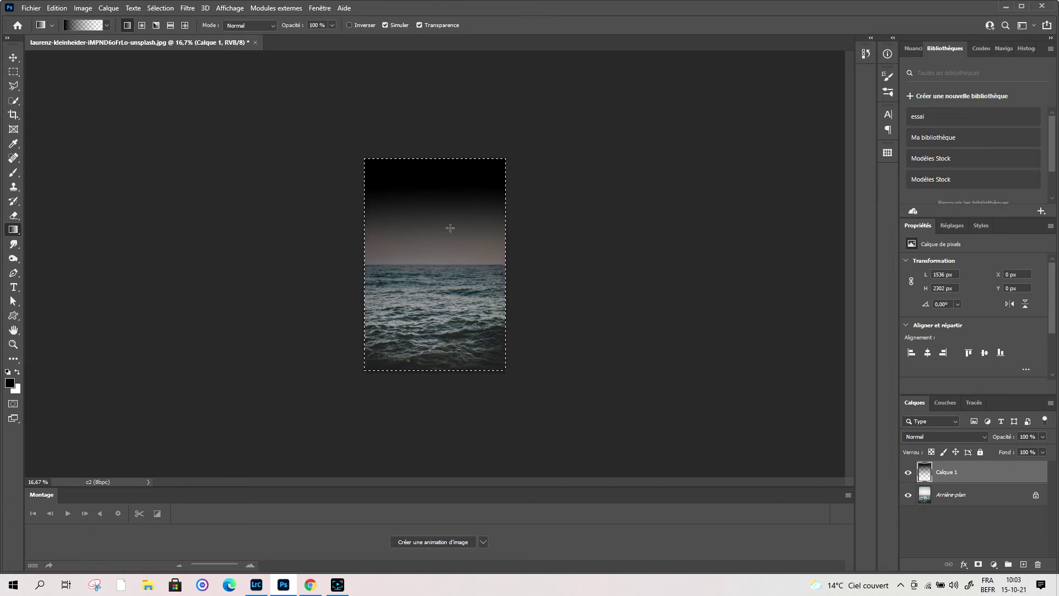
{"action": "key", "text": "ctrl+z"}
{"action": "left_click_drag", "start_coordinate": [442, 176], "coordinate": [435, 384]}
{"action": "key", "text": "ctrl+z"}
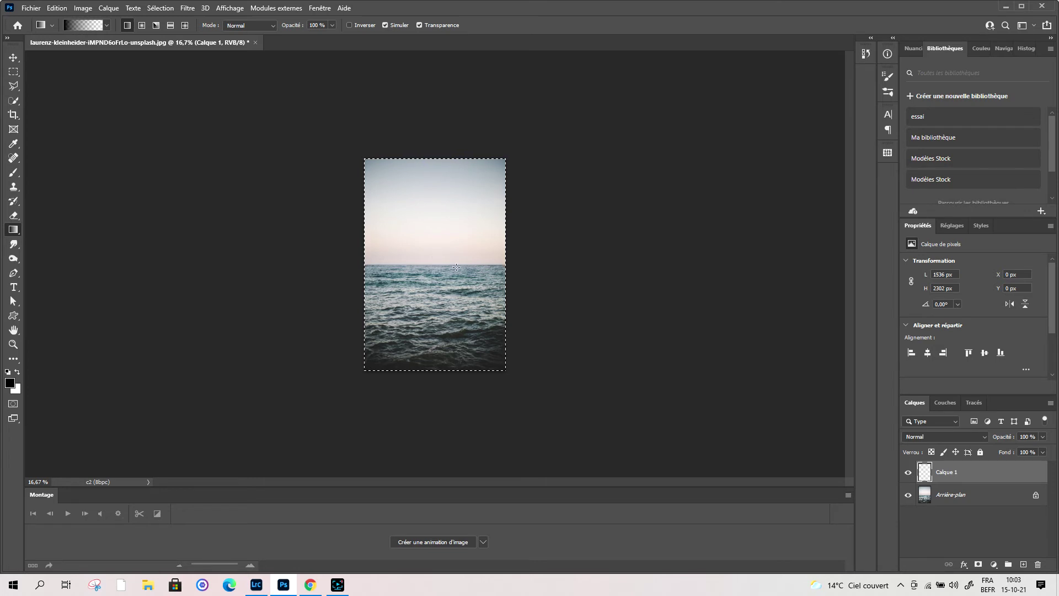
- Deselect the canvas and test dark gradients drawn downward and across the photo
{"action": "key", "text": "ctrl+d"}
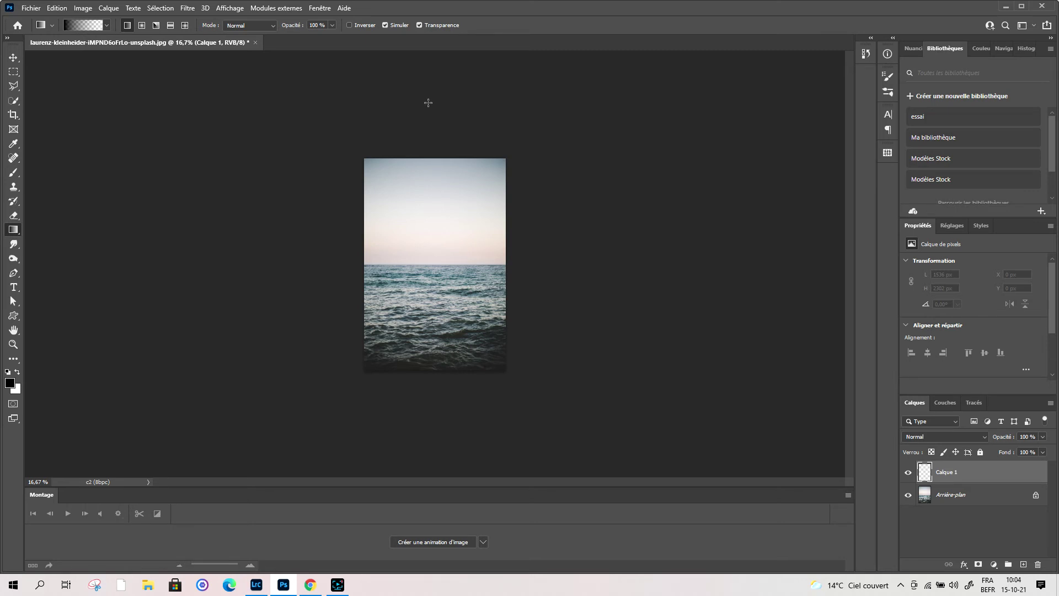
{"action": "left_click_drag", "start_coordinate": [428, 103], "coordinate": [429, 346]}
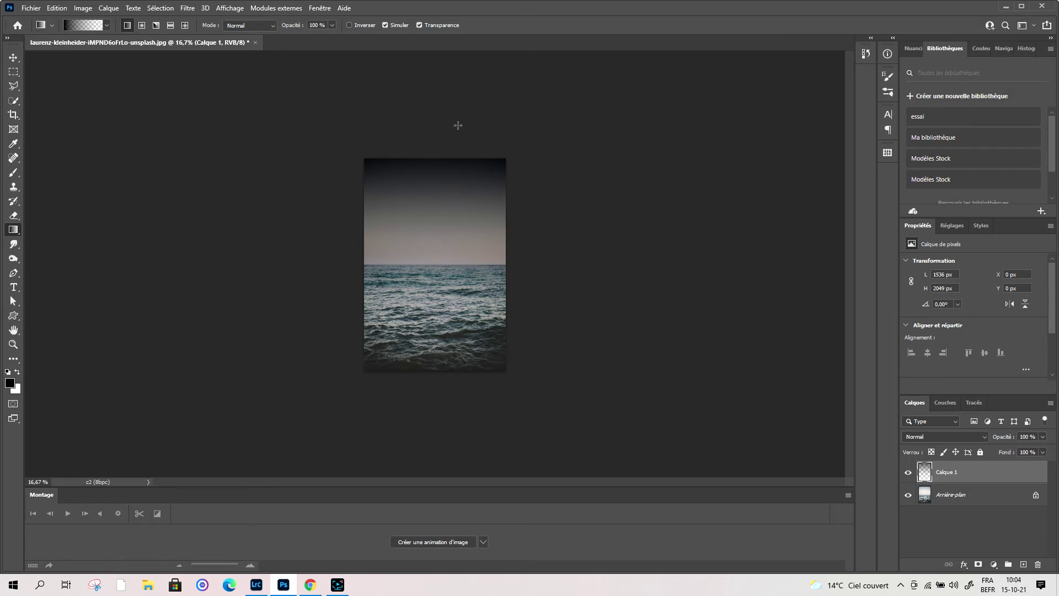
{"action": "left_click_drag", "start_coordinate": [418, 250], "coordinate": [433, 252]}
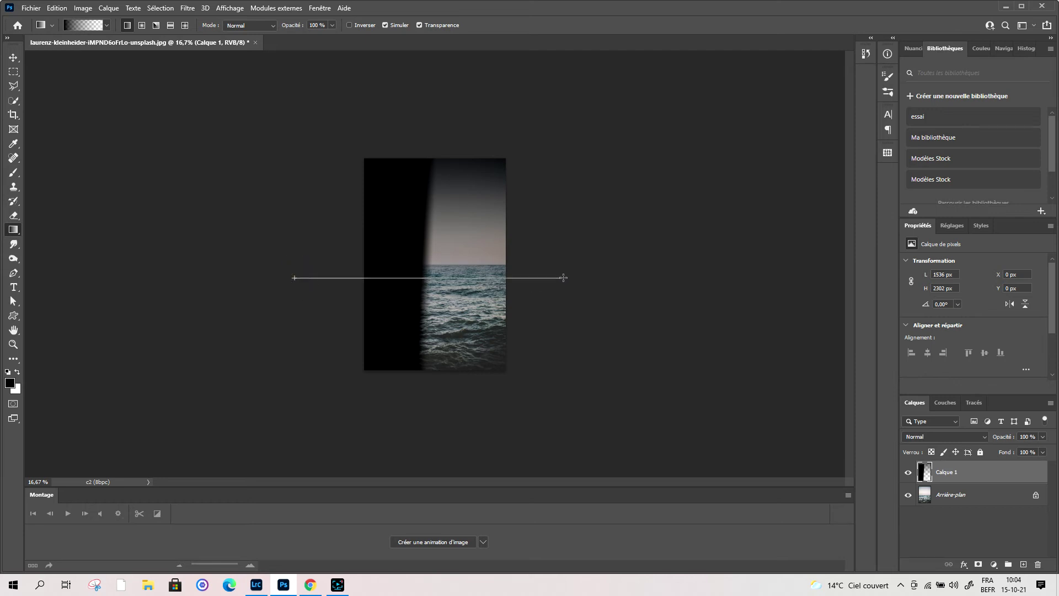
{"action": "left_click_drag", "start_coordinate": [417, 290], "coordinate": [568, 276]}
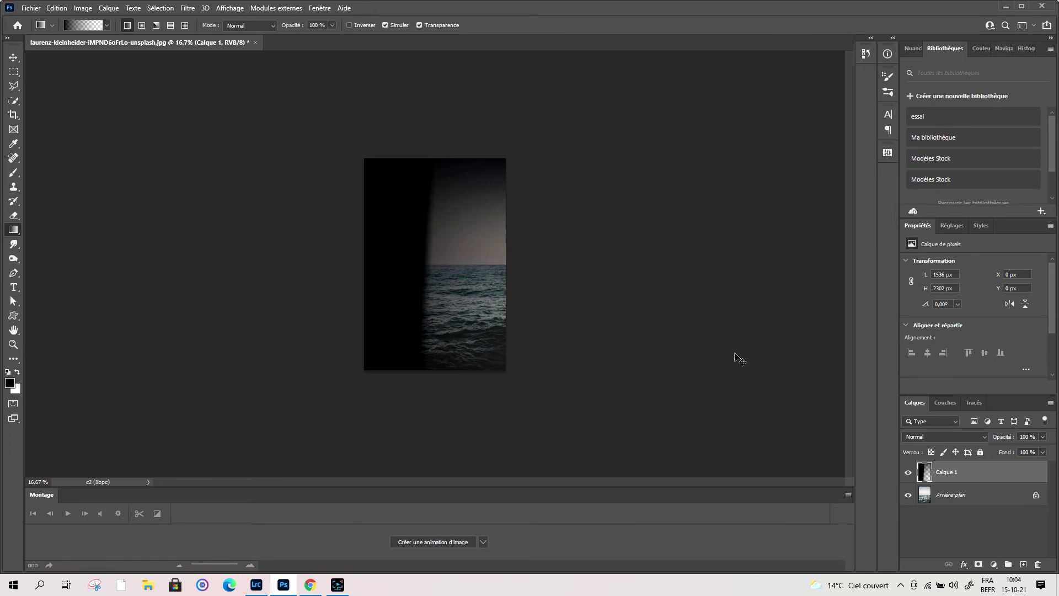
- Clear Calque 1 and redraw a black-to-transparent gradient fading in from the left edge
{"action": "key", "text": "ctrl+a"}
{"action": "key", "text": "Delete"}
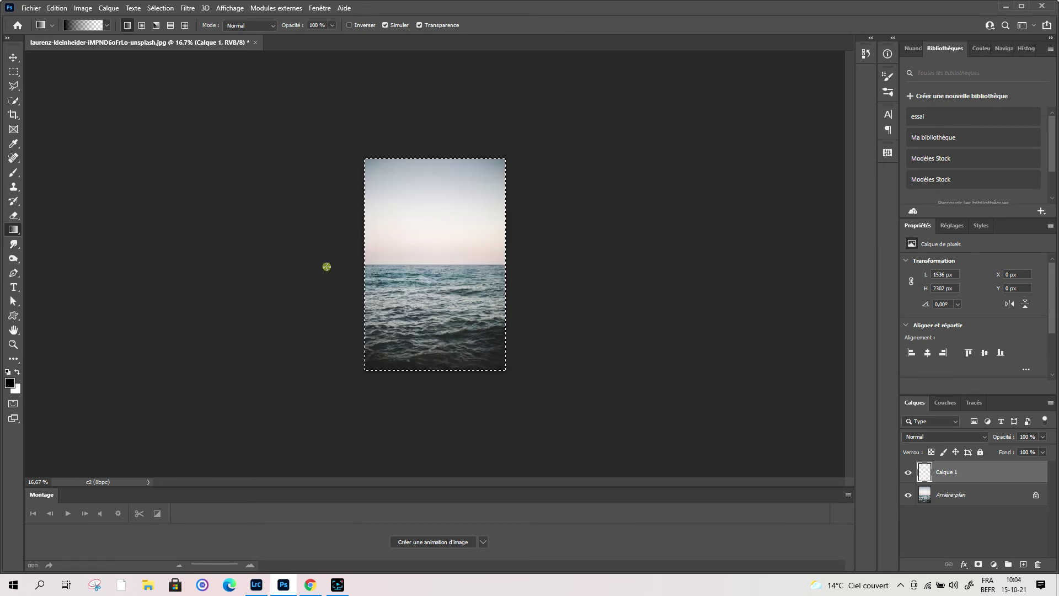
{"action": "left_click_drag", "start_coordinate": [328, 265], "coordinate": [551, 265]}
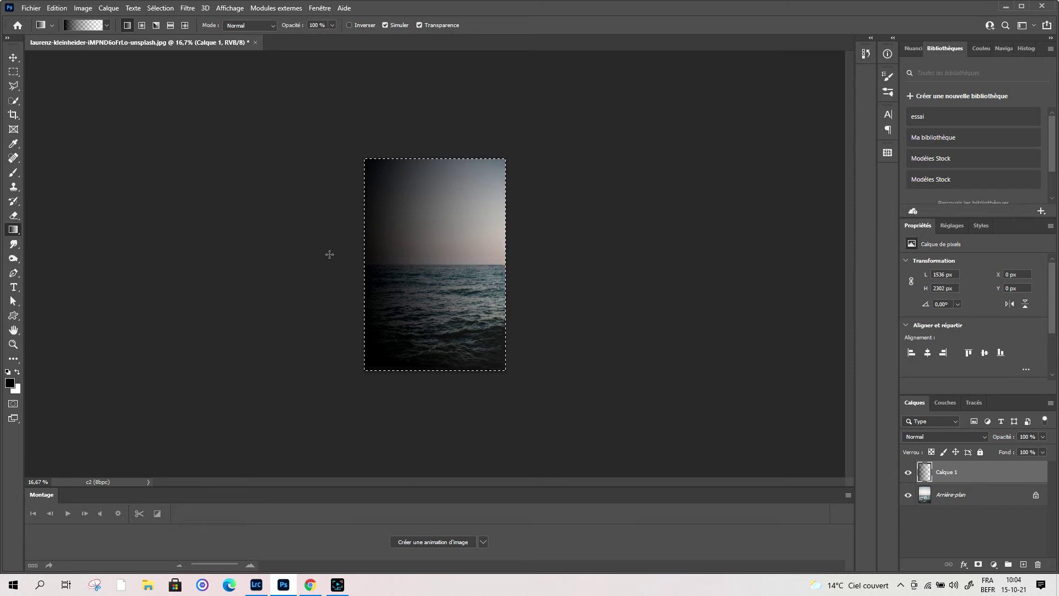
- Close the Montage timeline panel, then drag a wider horizontal gradient across the photo
{"action": "left_click", "coordinate": [848, 494]}
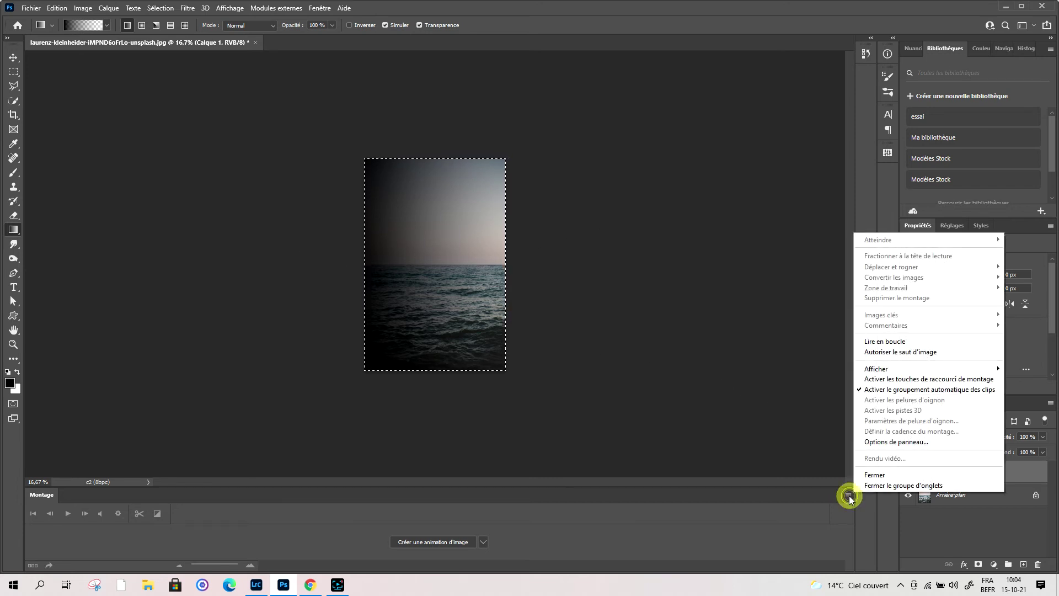
{"action": "left_click", "coordinate": [869, 473]}
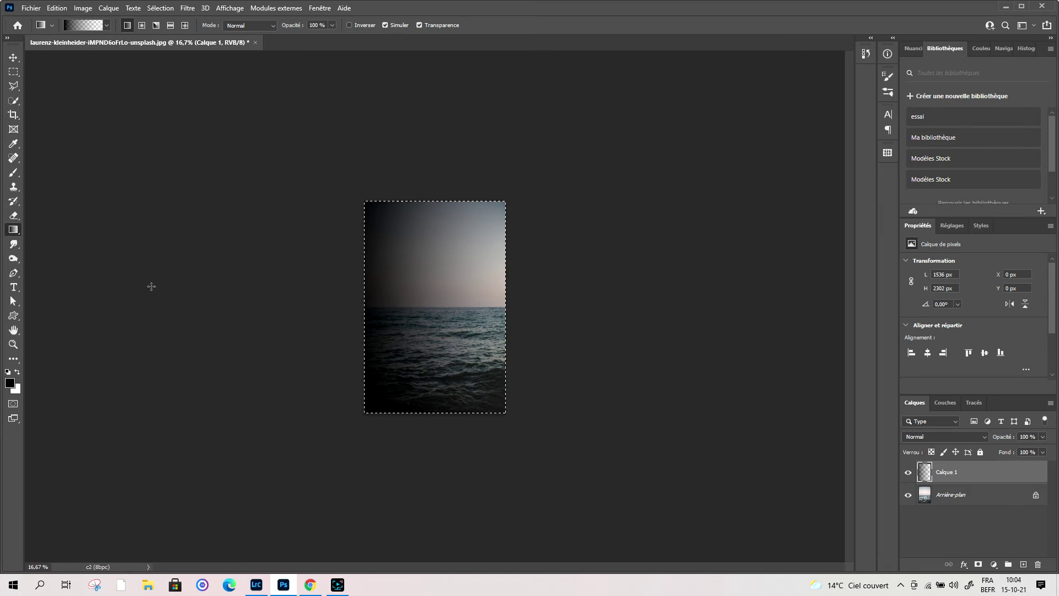
{"action": "left_click_drag", "start_coordinate": [143, 288], "coordinate": [761, 287]}
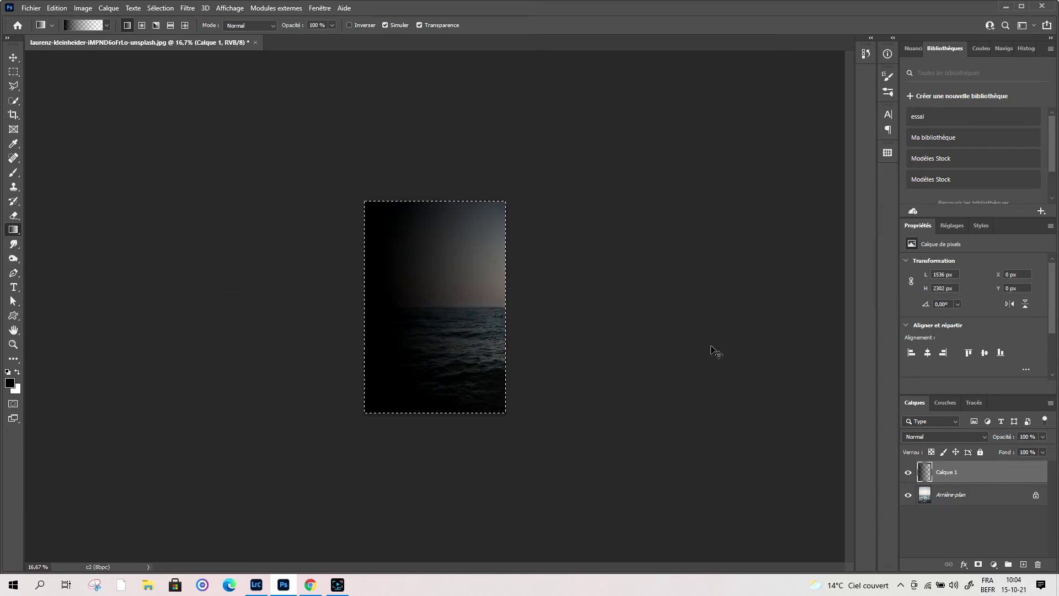
- Undo the horizontal gradients on Calque 1, leaving the layer empty and the photo bright
{"action": "key", "text": "ctrl+z"}
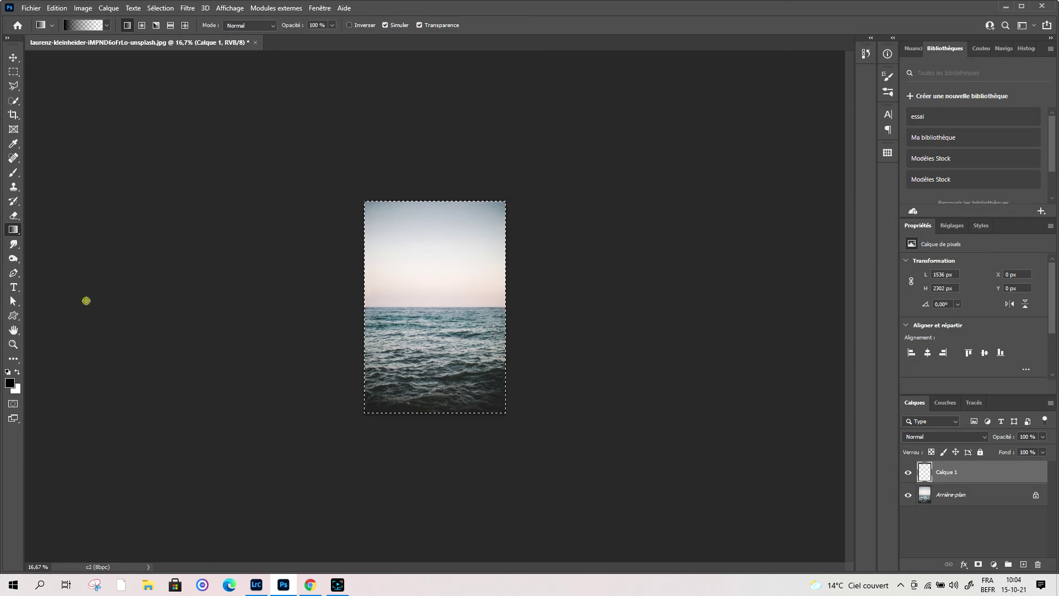
{"action": "left_click_drag", "start_coordinate": [86, 299], "coordinate": [788, 296]}
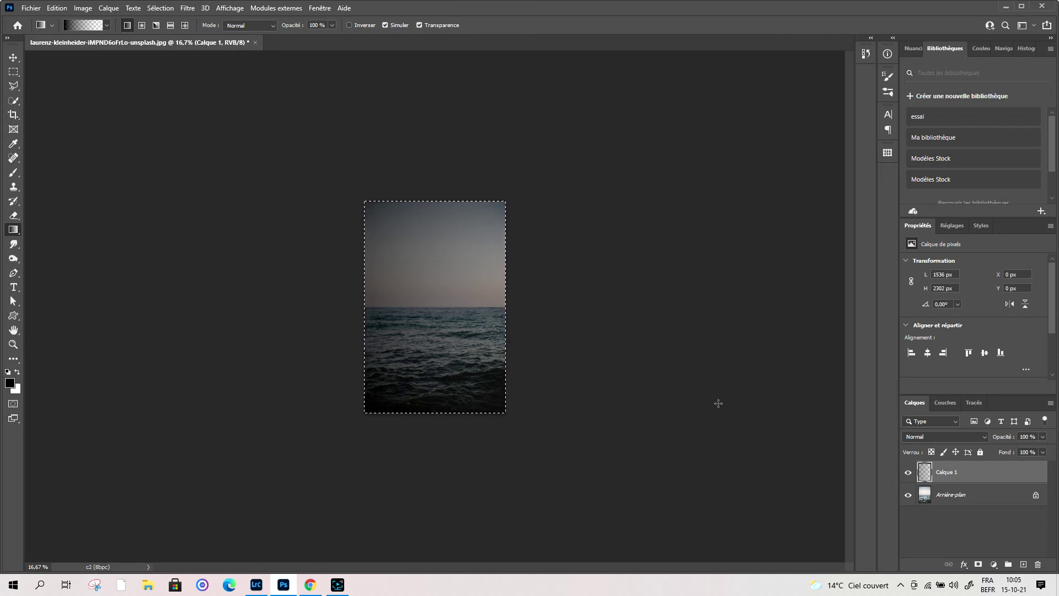
{"action": "key", "text": "ctrl+z"}
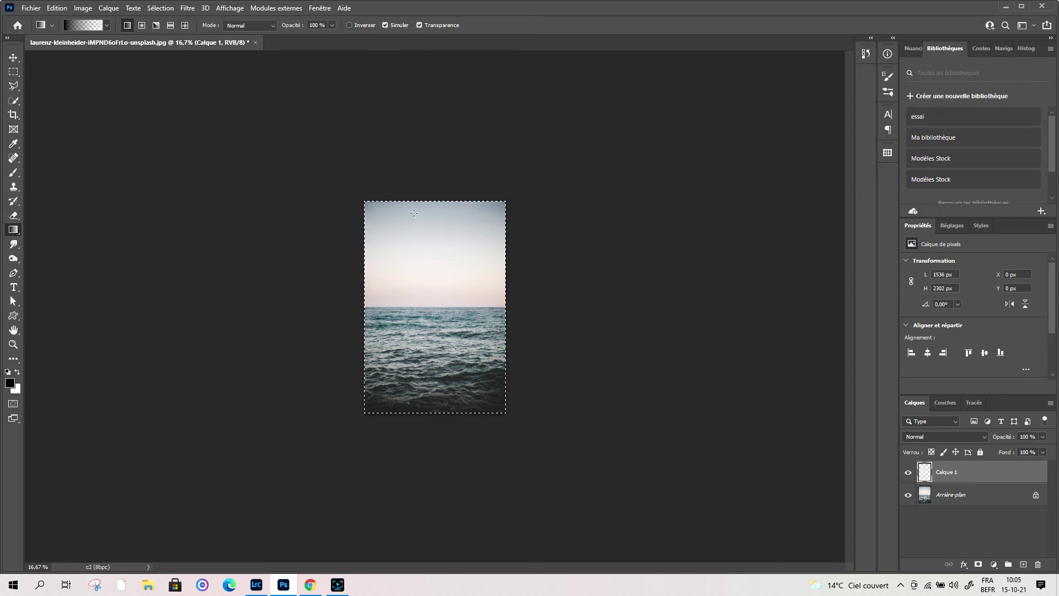
- Fill Calque 1 with a black-to-white gradient dragged from top to bottom
{"action": "left_click", "coordinate": [105, 27]}
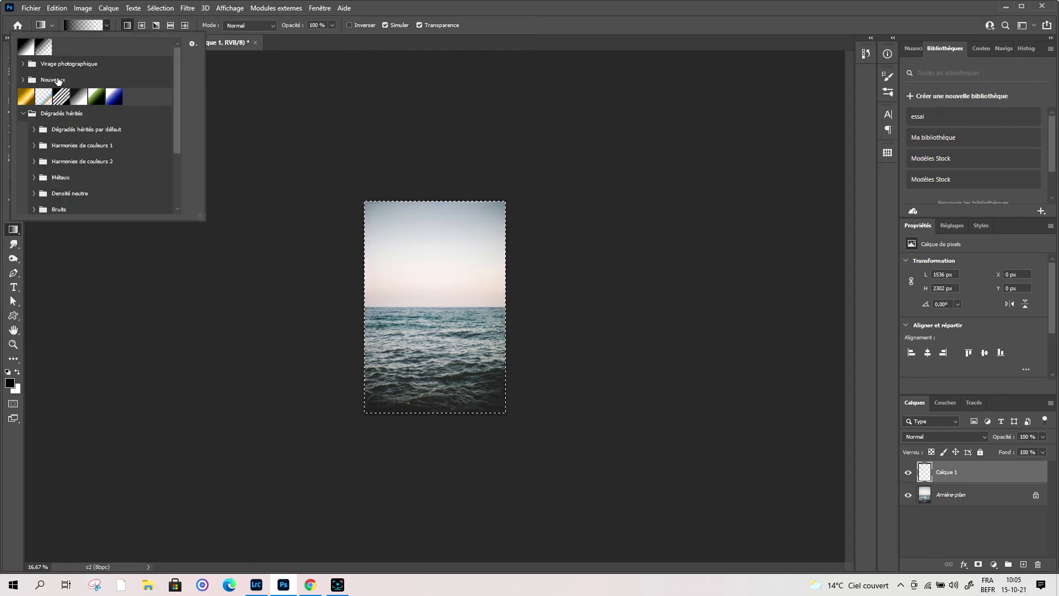
{"action": "left_click", "coordinate": [26, 47]}
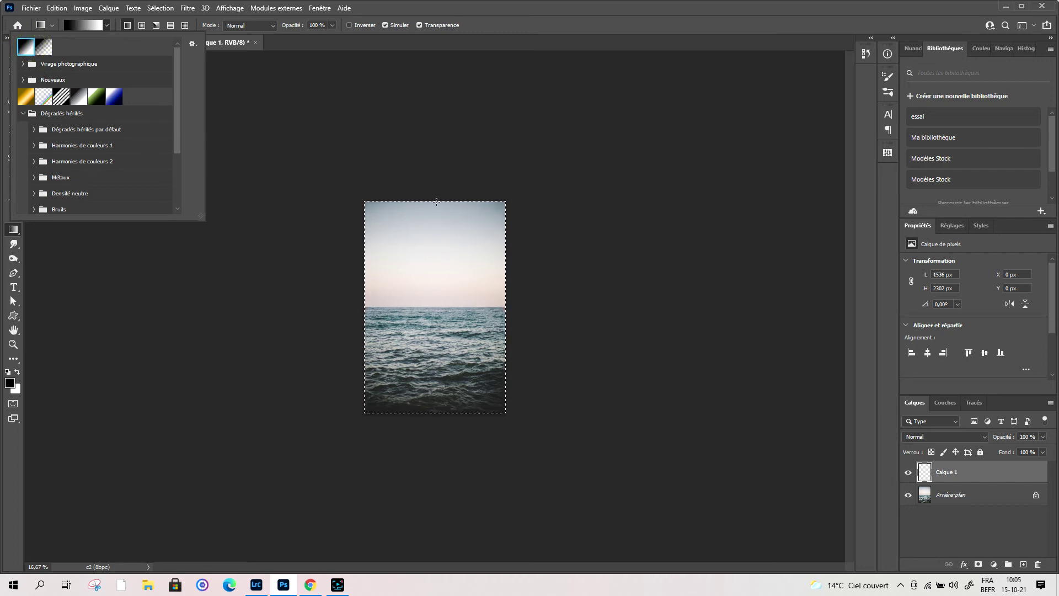
{"action": "left_click", "coordinate": [400, 44]}
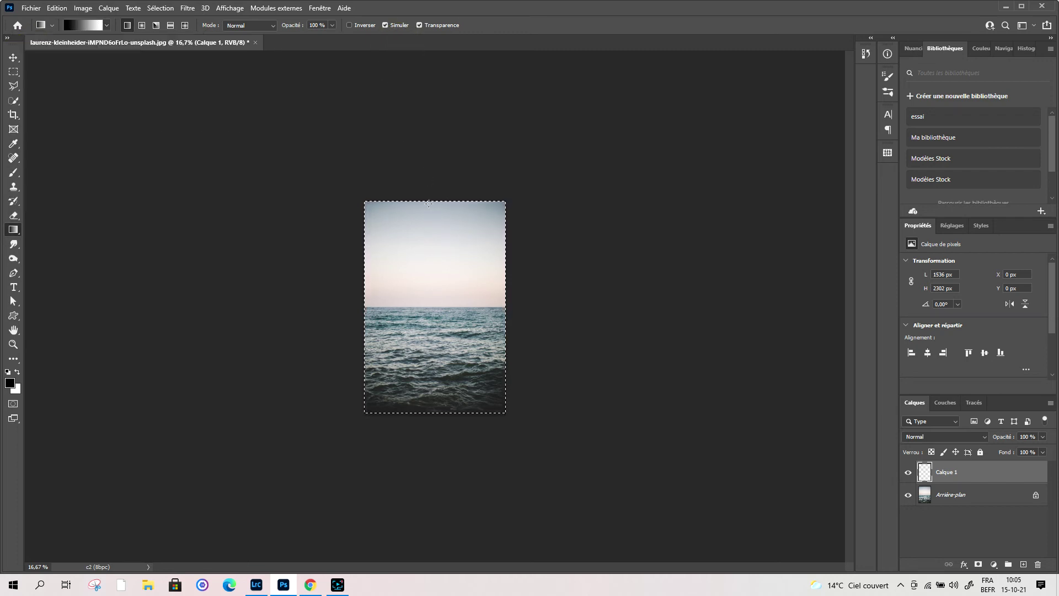
{"action": "left_click_drag", "start_coordinate": [431, 231], "coordinate": [428, 406]}
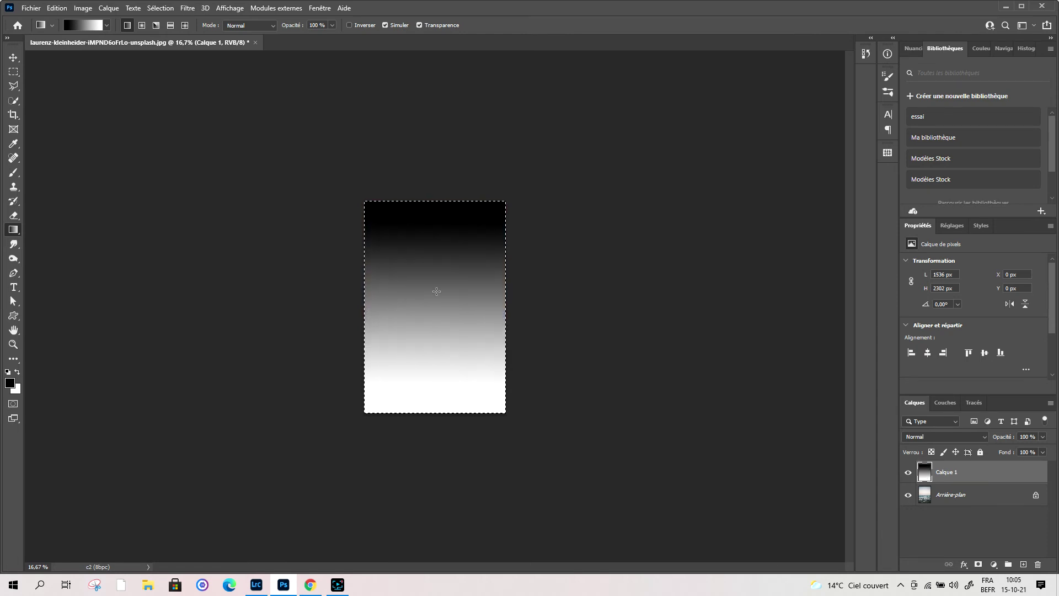
- Set the gradient Mode to Produit and redraw the gradient from the top down
{"action": "left_click", "coordinate": [271, 26]}
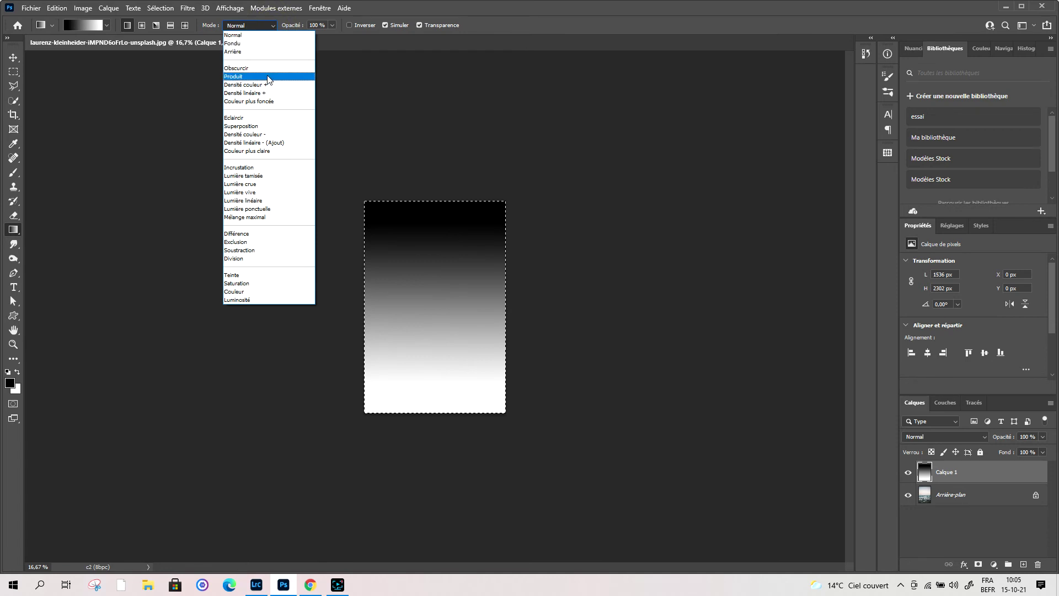
{"action": "left_click", "coordinate": [268, 77]}
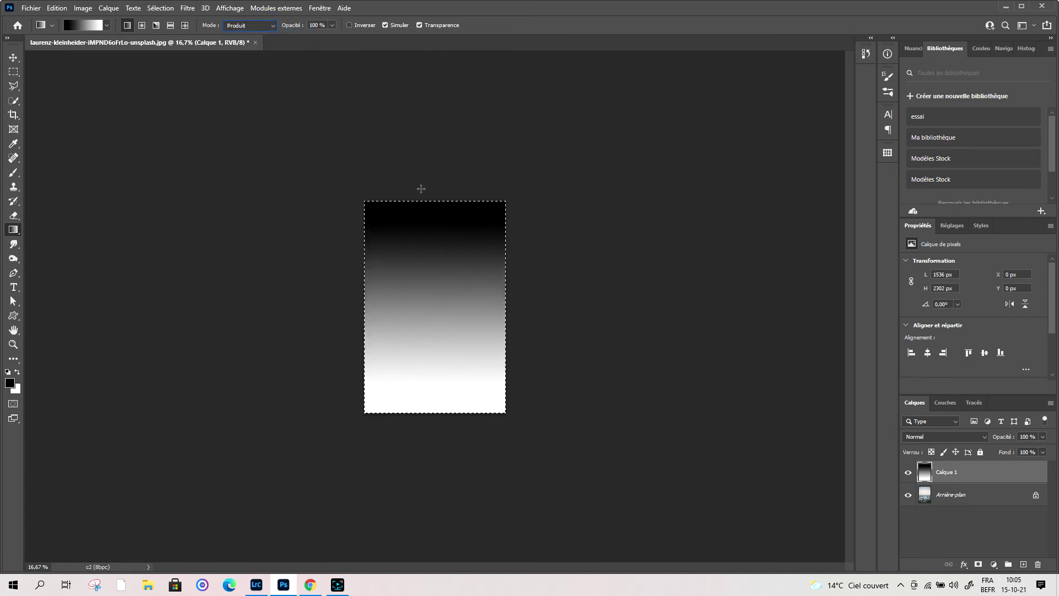
{"action": "left_click_drag", "start_coordinate": [421, 183], "coordinate": [424, 217]}
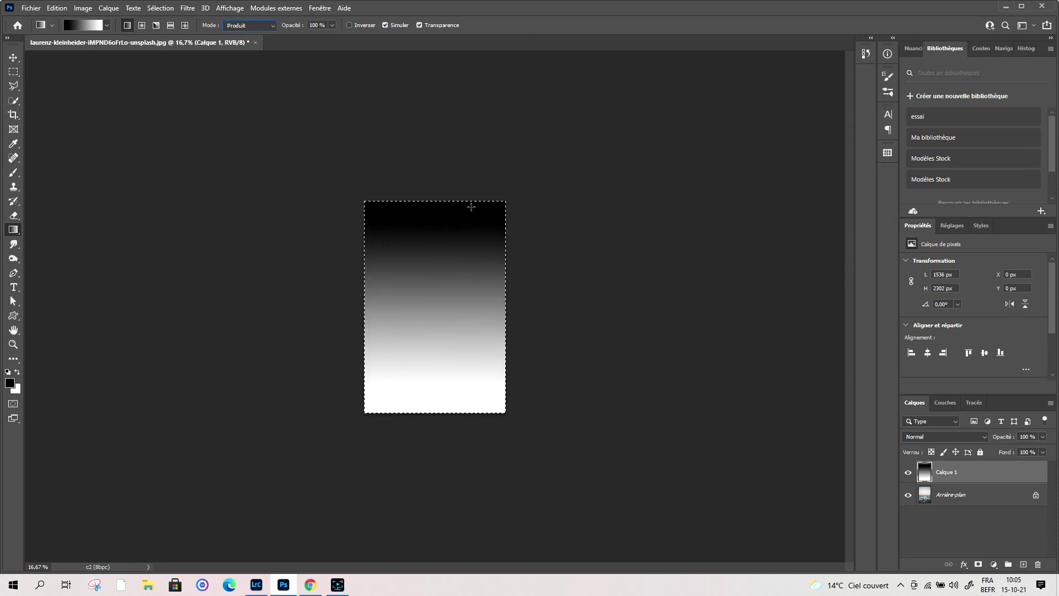
{"action": "left_click_drag", "start_coordinate": [425, 180], "coordinate": [425, 220]}
{"action": "left_click_drag", "start_coordinate": [438, 172], "coordinate": [437, 366]}
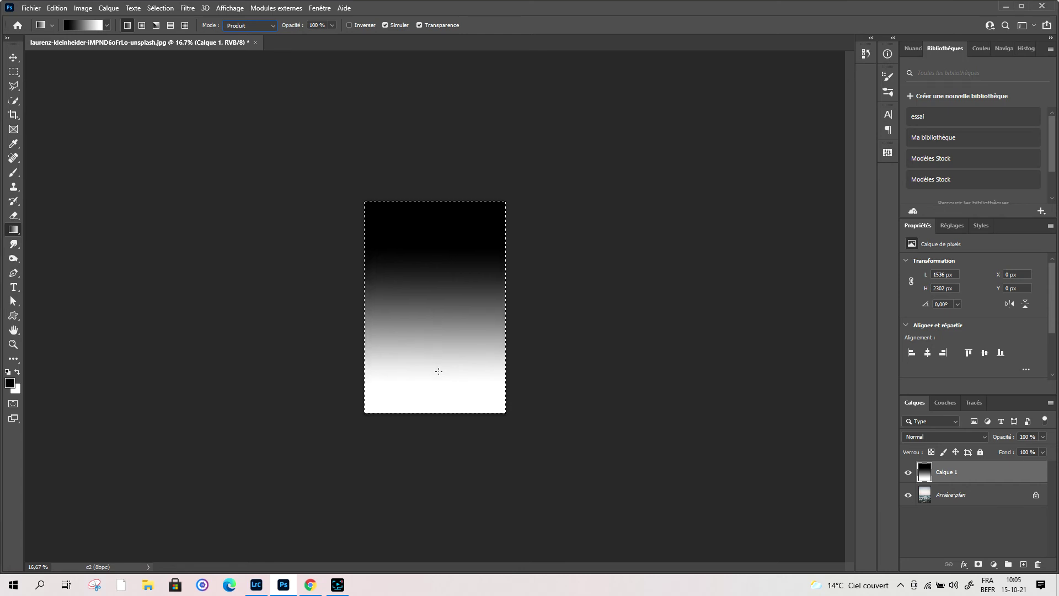
- Switch gradient Mode to Superposition and draw a short black-to-white band near the canvas top
{"action": "left_click", "coordinate": [273, 25]}
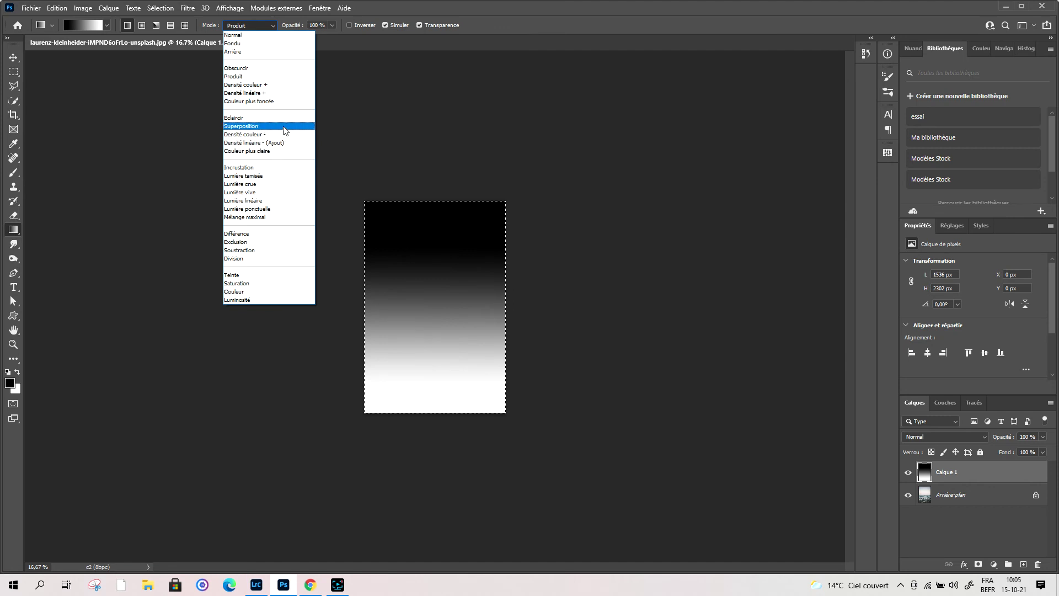
{"action": "left_click", "coordinate": [282, 126]}
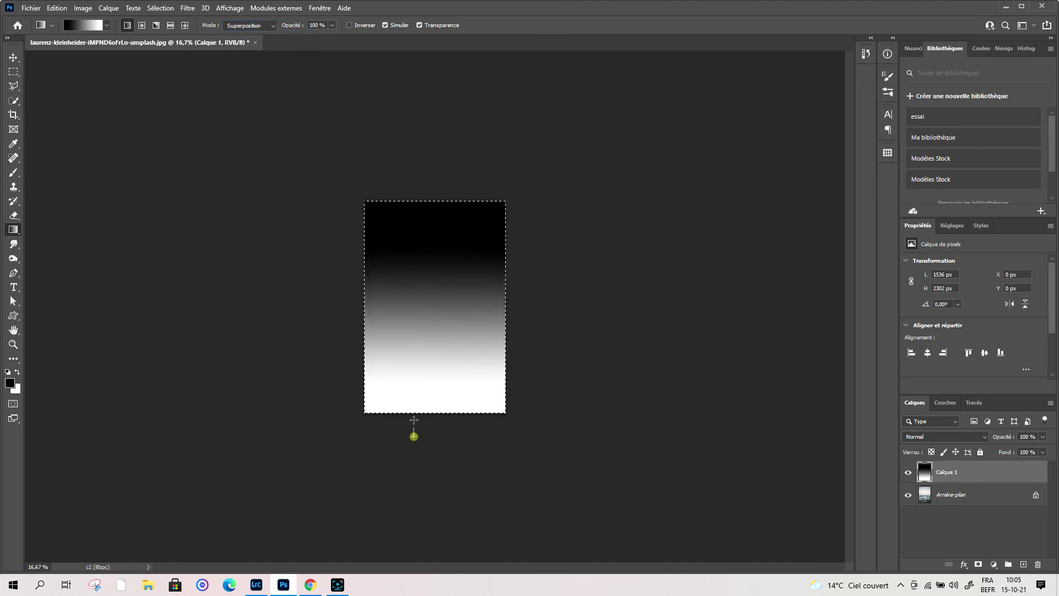
{"action": "mouse_move", "coordinate": [414, 433]}
{"action": "left_mouse_down"}
{"action": "mouse_move", "coordinate": [414, 302]}
{"action": "mouse_move", "coordinate": [466, 357]}
{"action": "left_mouse_up"}
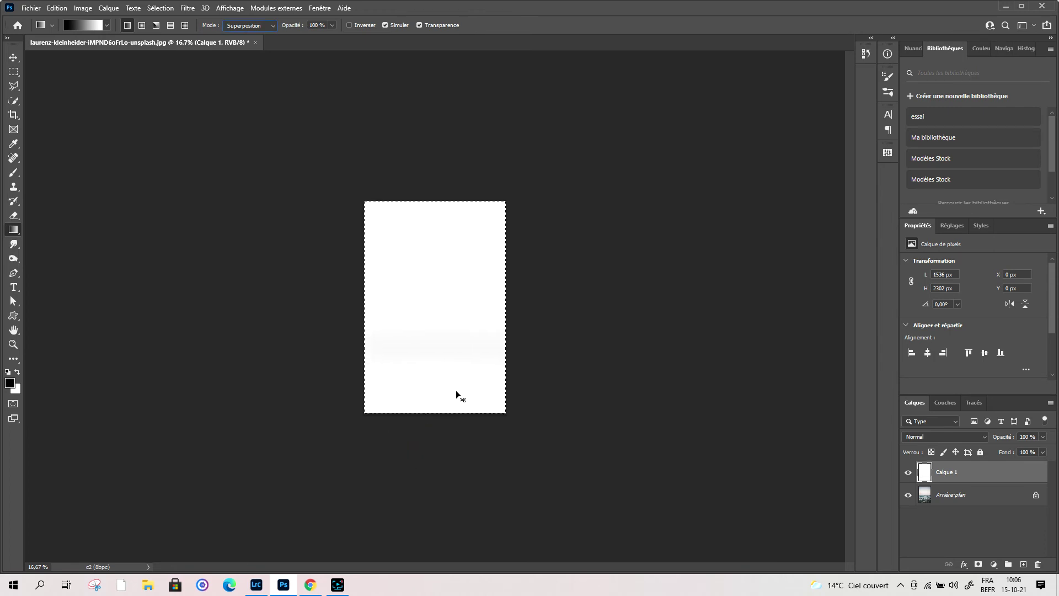
{"action": "key", "text": "ctrl+z"}
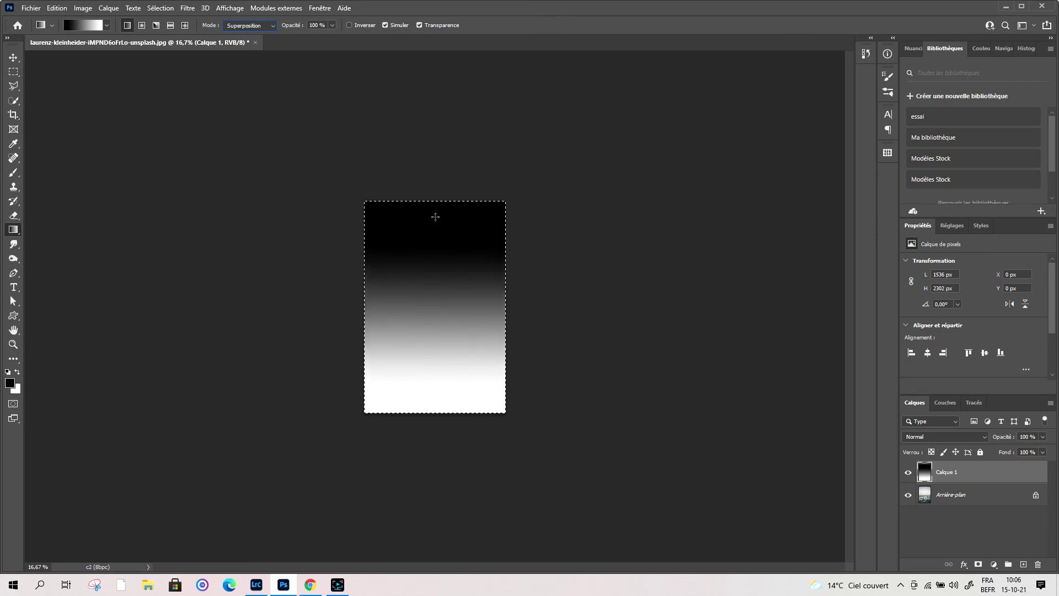
{"action": "left_click_drag", "start_coordinate": [435, 213], "coordinate": [437, 272]}
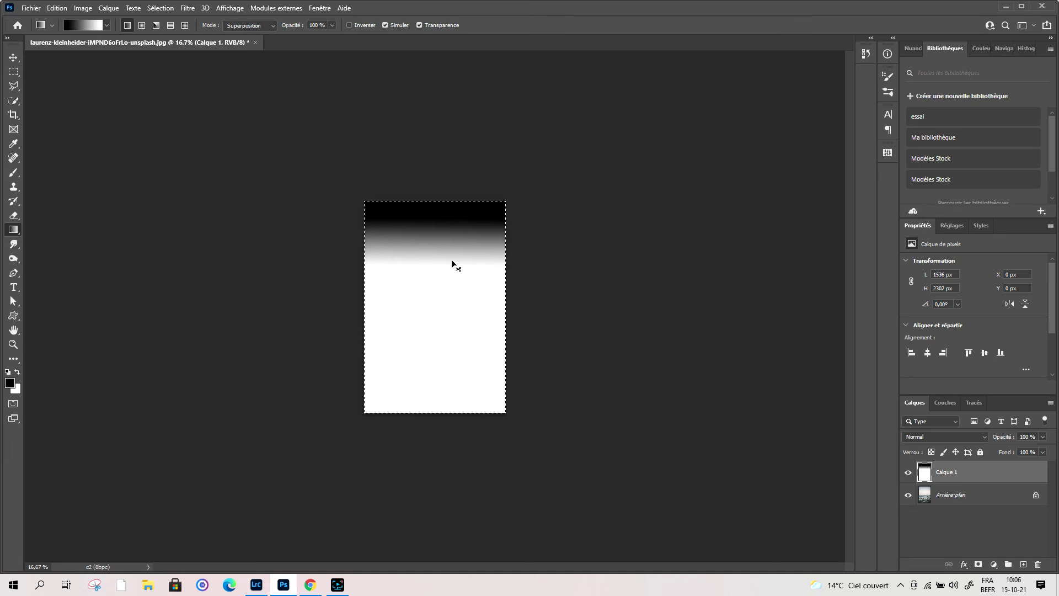
- Set gradient Mode back to Normal and draw a gradient from the canvas top downward
{"action": "left_click", "coordinate": [271, 30]}
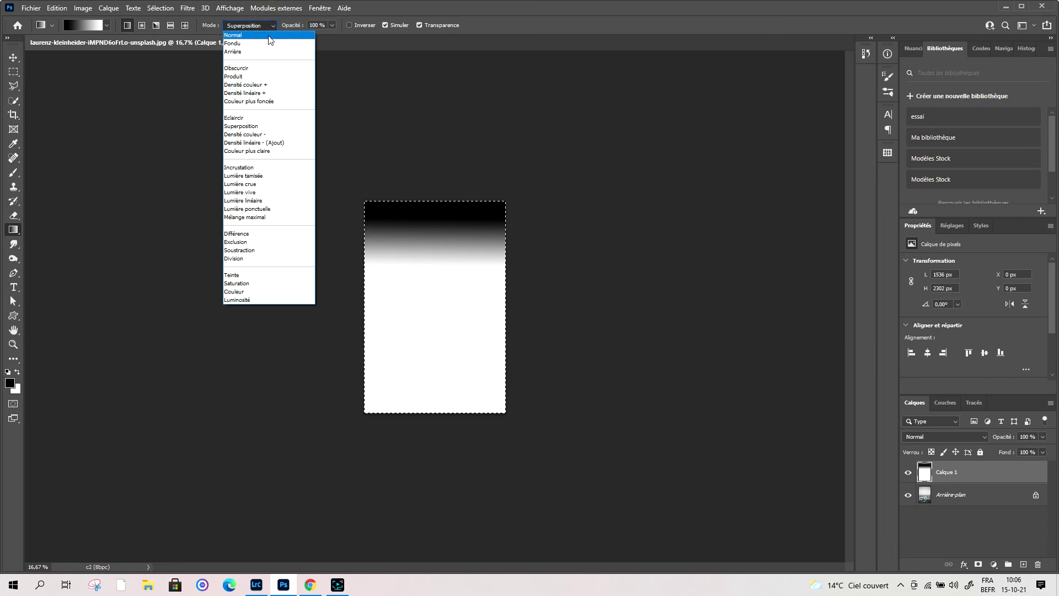
{"action": "left_click", "coordinate": [268, 35]}
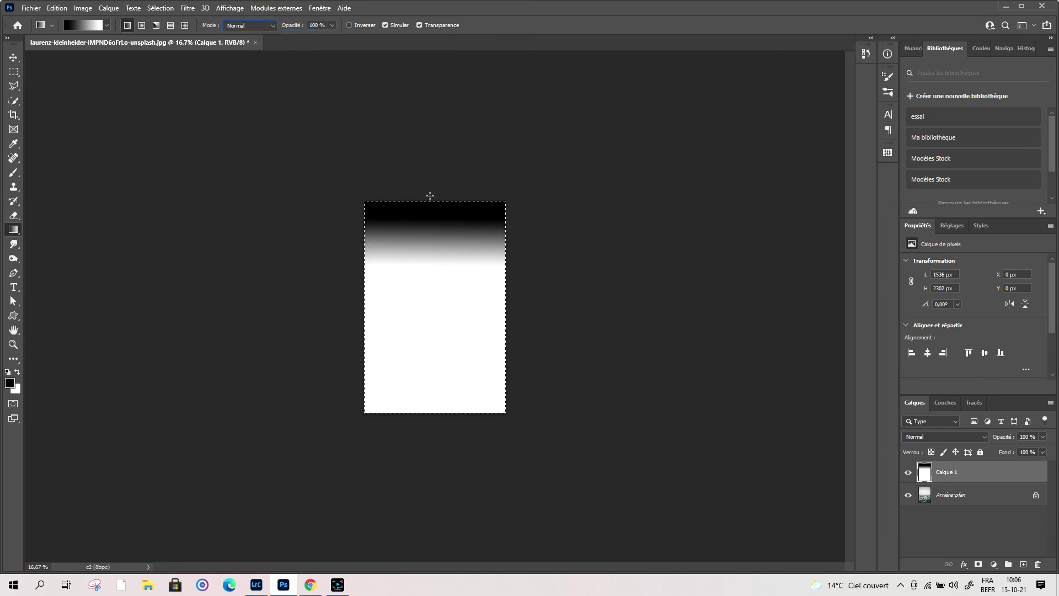
{"action": "mouse_move", "coordinate": [428, 201]}
{"action": "left_mouse_down"}
{"action": "mouse_move", "coordinate": [395, 435]}
{"action": "mouse_move", "coordinate": [419, 415]}
{"action": "left_mouse_up"}
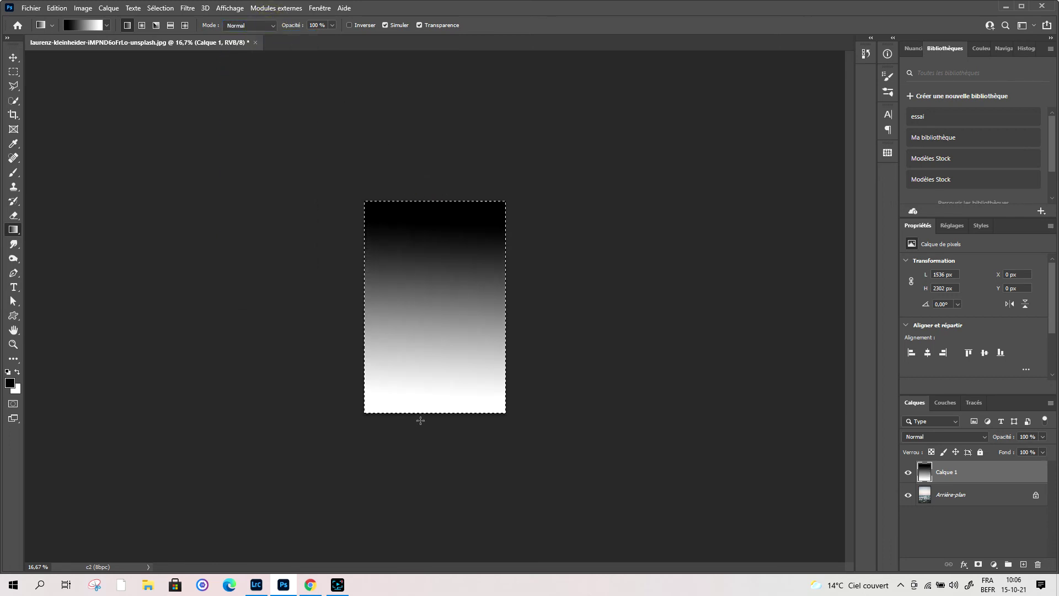
- Switch Mode to Produit and multiply gradients over the lower part of Calque 1
{"action": "left_click", "coordinate": [272, 25]}
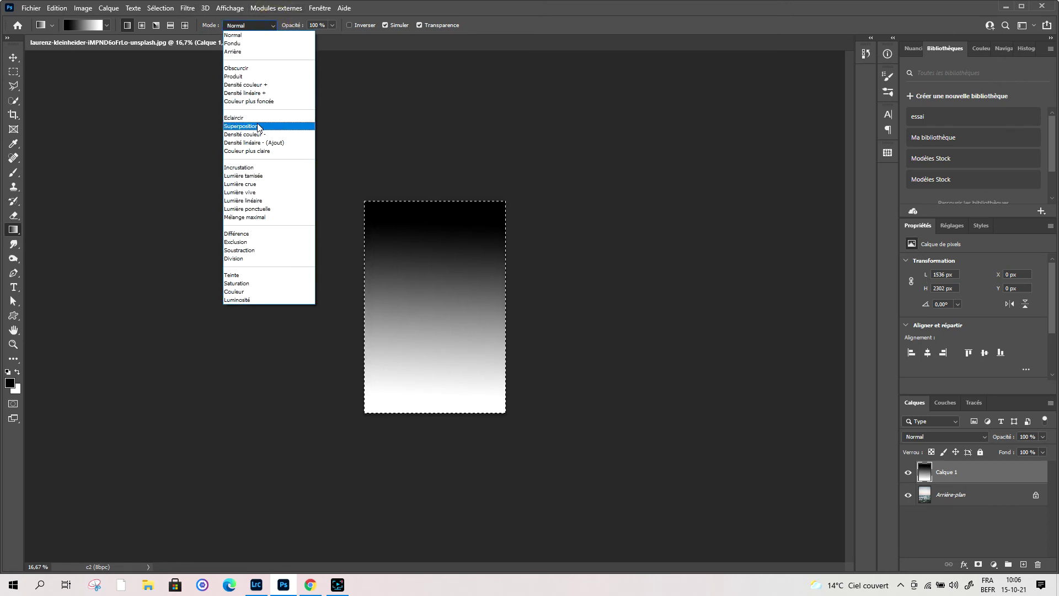
{"action": "left_click", "coordinate": [254, 77]}
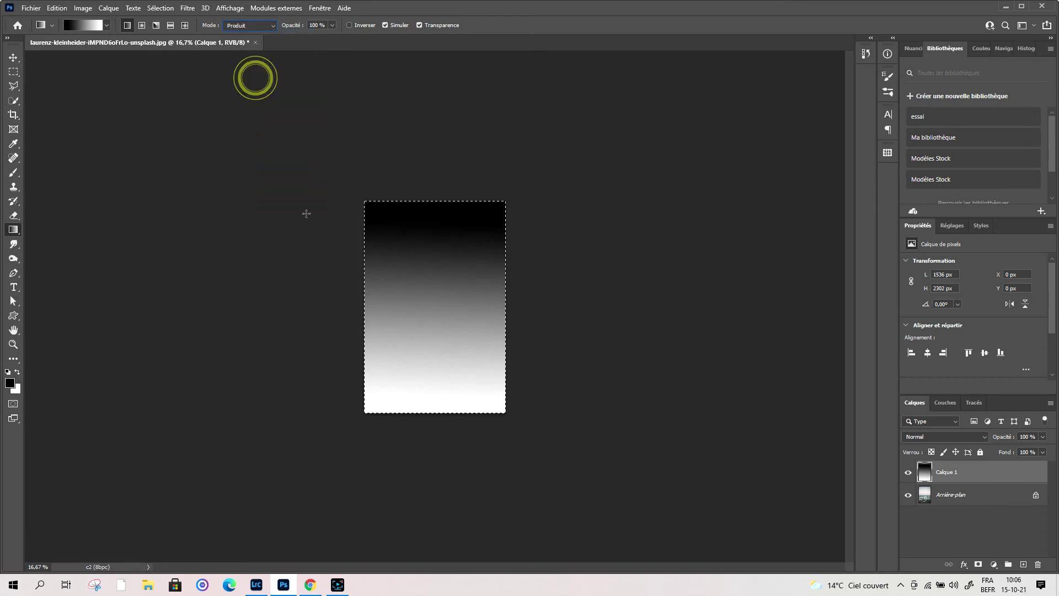
{"action": "mouse_move", "coordinate": [357, 422]}
{"action": "left_mouse_down"}
{"action": "mouse_move", "coordinate": [408, 333]}
{"action": "mouse_move", "coordinate": [404, 355]}
{"action": "left_mouse_up"}
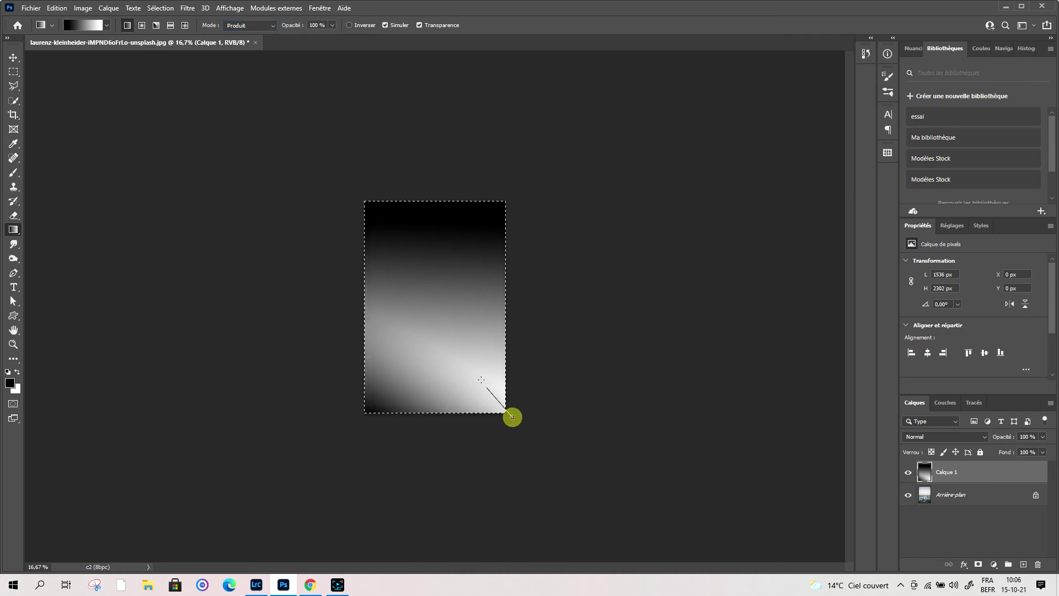
{"action": "left_click_drag", "start_coordinate": [481, 380], "coordinate": [442, 337]}
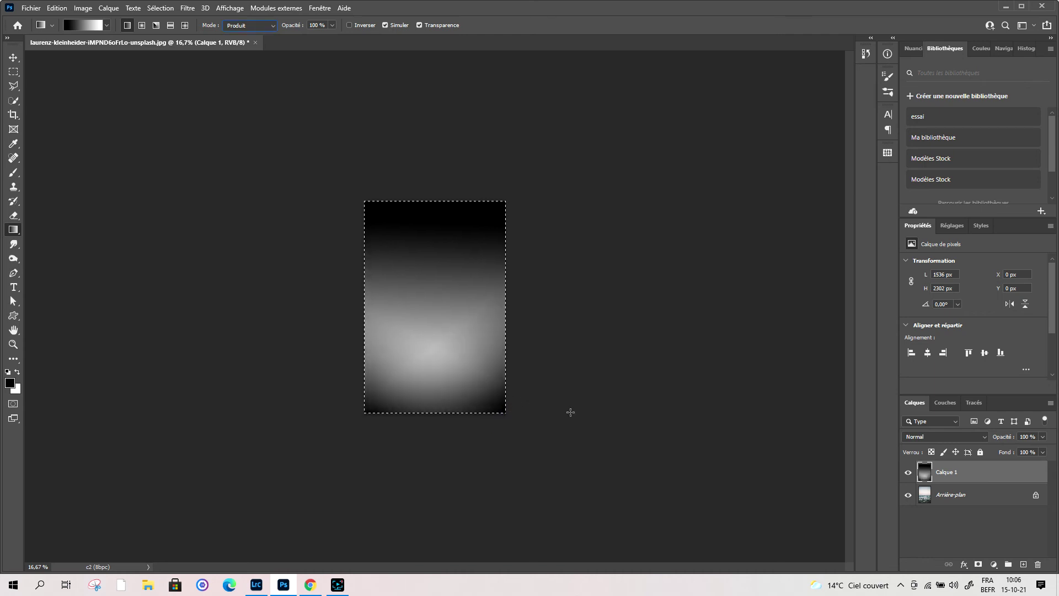
{"action": "left_click", "coordinate": [250, 26]}
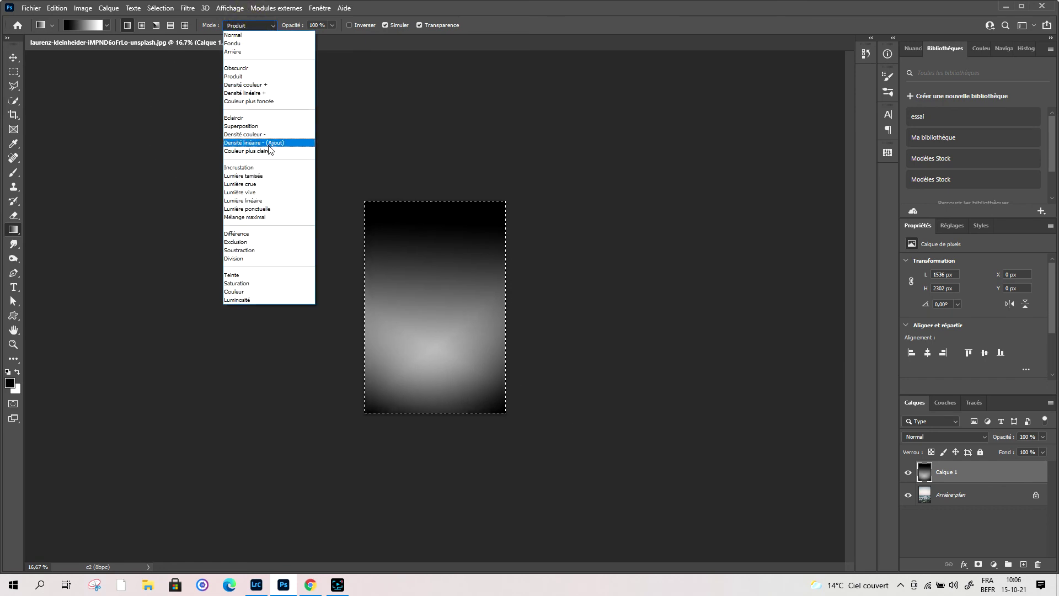
- Test Superposition-mode gradients on Calque 1, then undo them to reveal the plain sea photo
{"action": "left_click", "coordinate": [265, 126]}
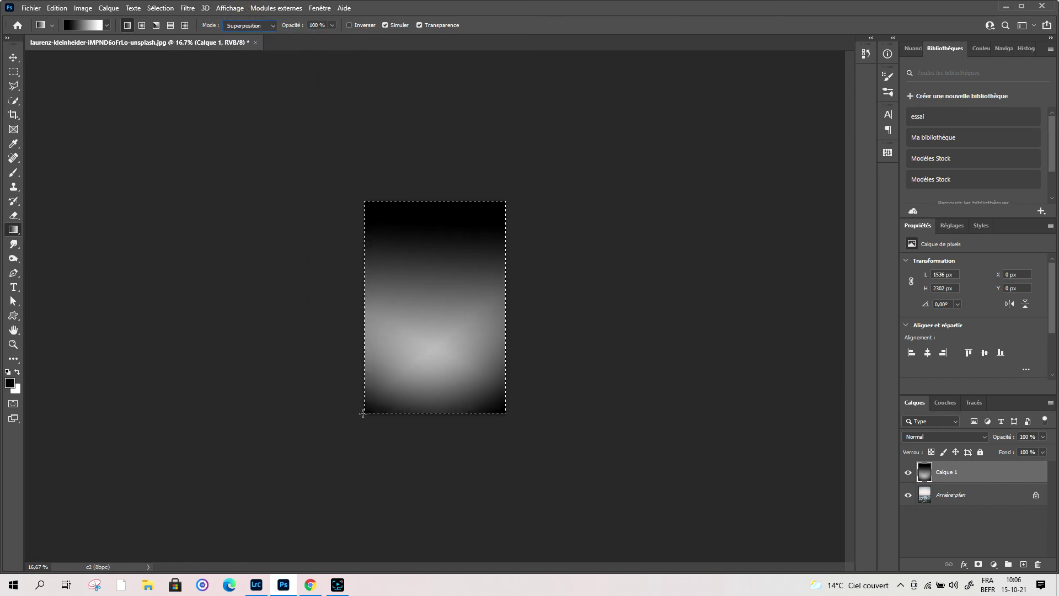
{"action": "left_click_drag", "start_coordinate": [373, 401], "coordinate": [413, 399]}
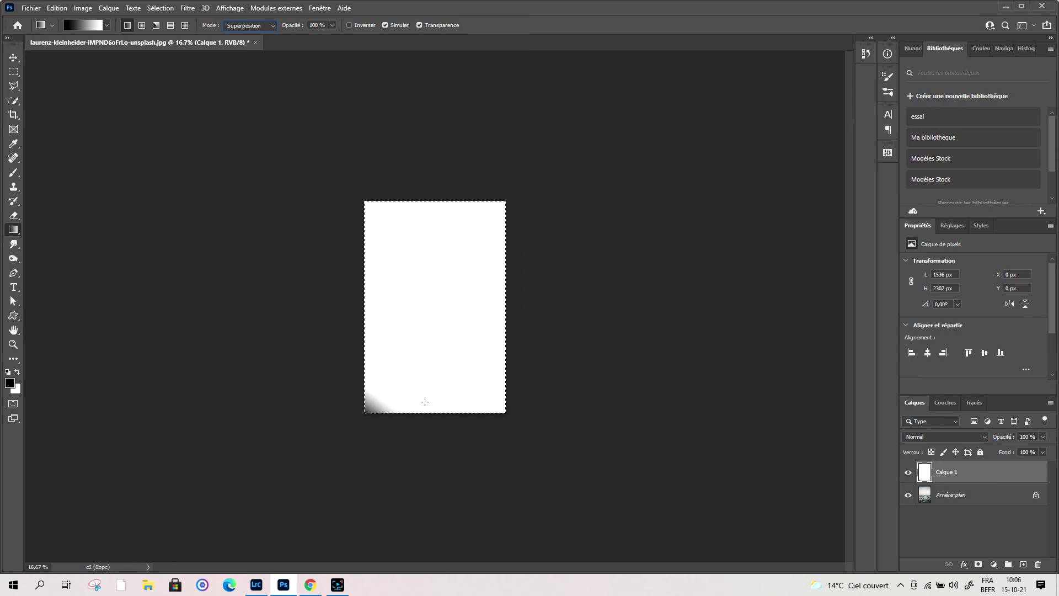
{"action": "key", "text": "ctrl+z"}
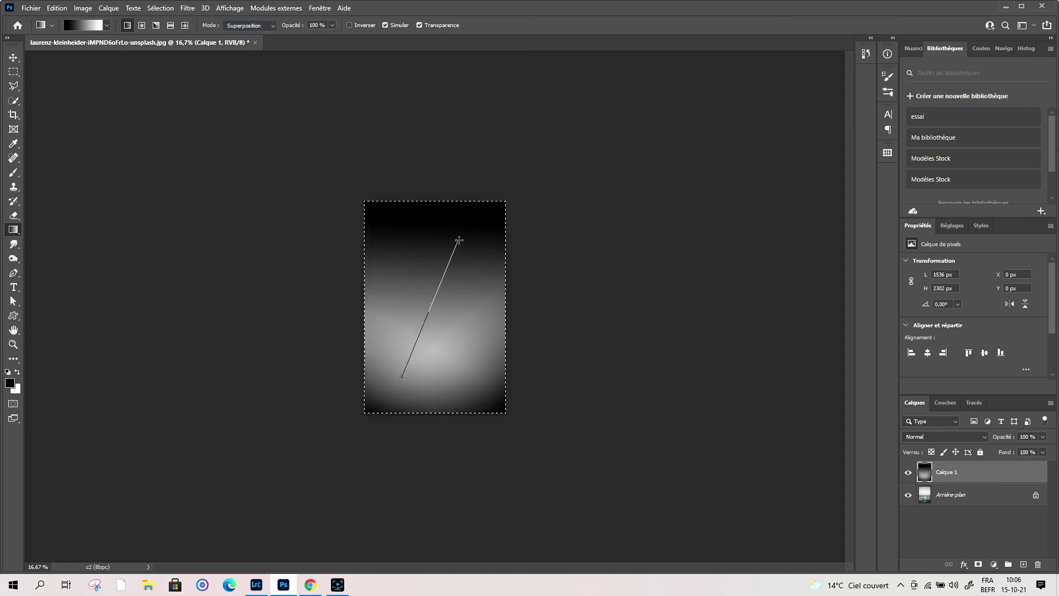
{"action": "left_click_drag", "start_coordinate": [403, 377], "coordinate": [477, 266]}
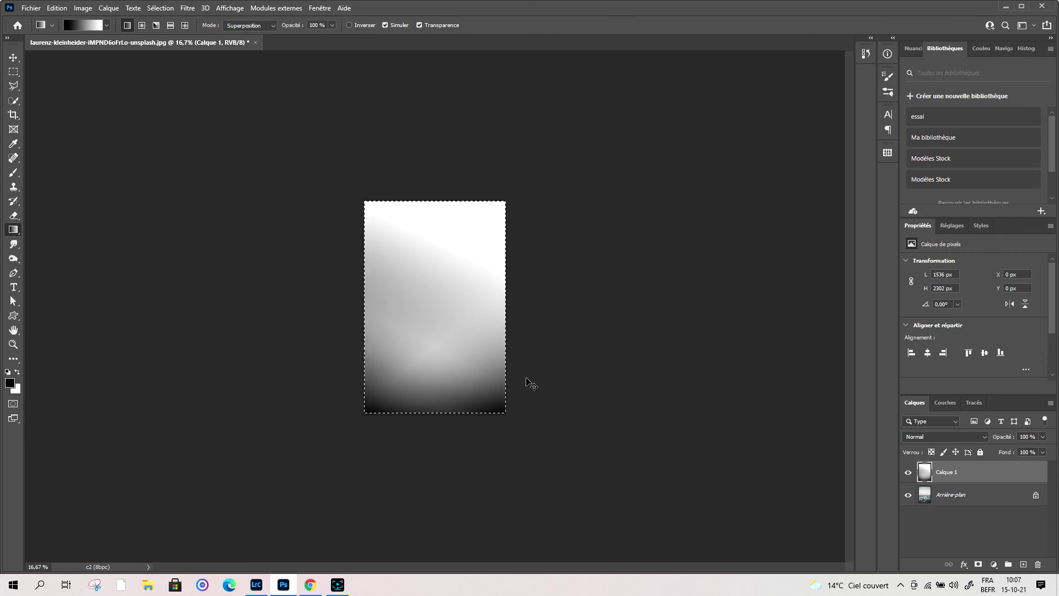
{"action": "key", "text": "ctrl+z"}
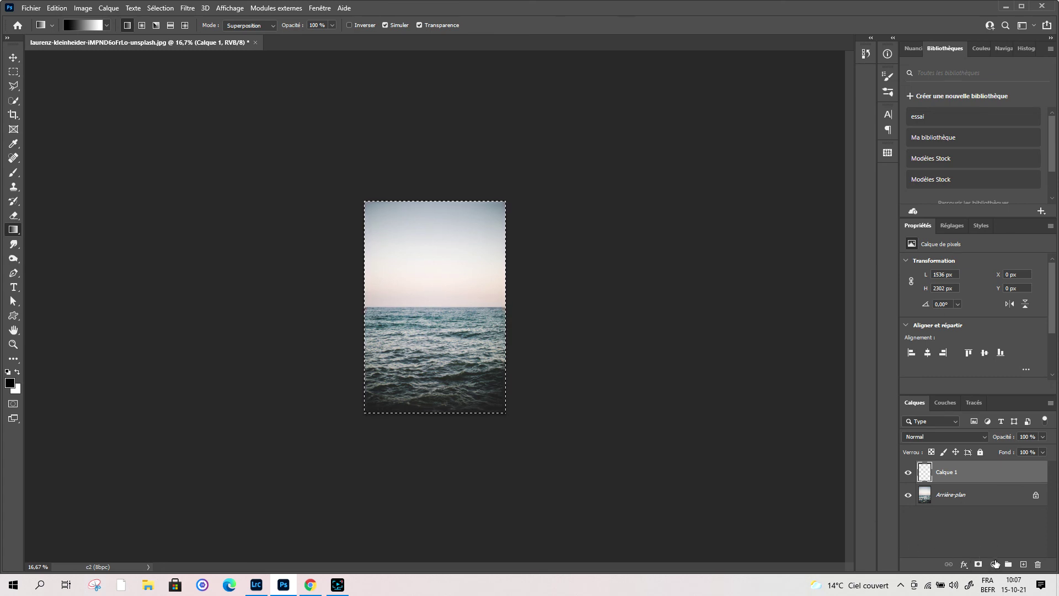
- Add a Courbes adjustment layer and pull its curve point down to darken the photo
{"action": "left_click", "coordinate": [994, 564]}
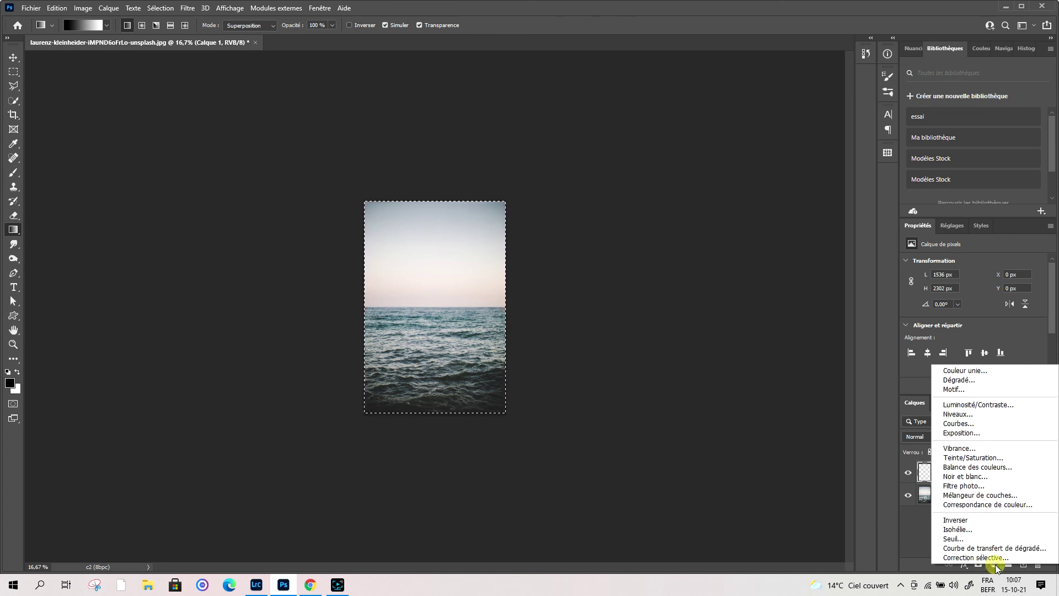
{"action": "left_click", "coordinate": [993, 423]}
{"action": "left_click_drag", "start_coordinate": [982, 341], "coordinate": [998, 348]}
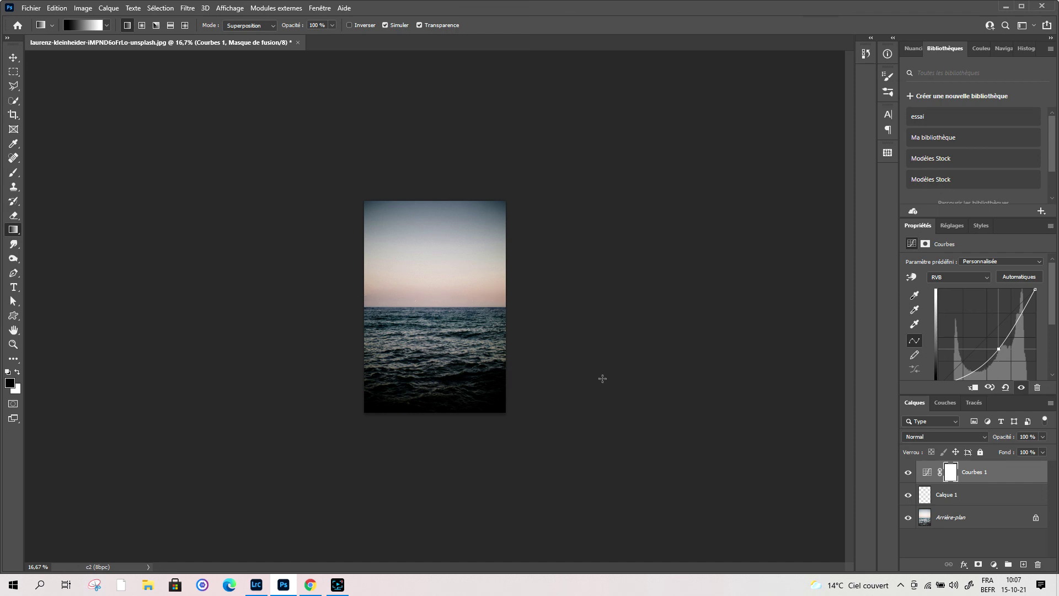
- Target the Courbes 1 mask and draw a black-to-transparent gradient from top to horizon
{"action": "left_click", "coordinate": [950, 473]}
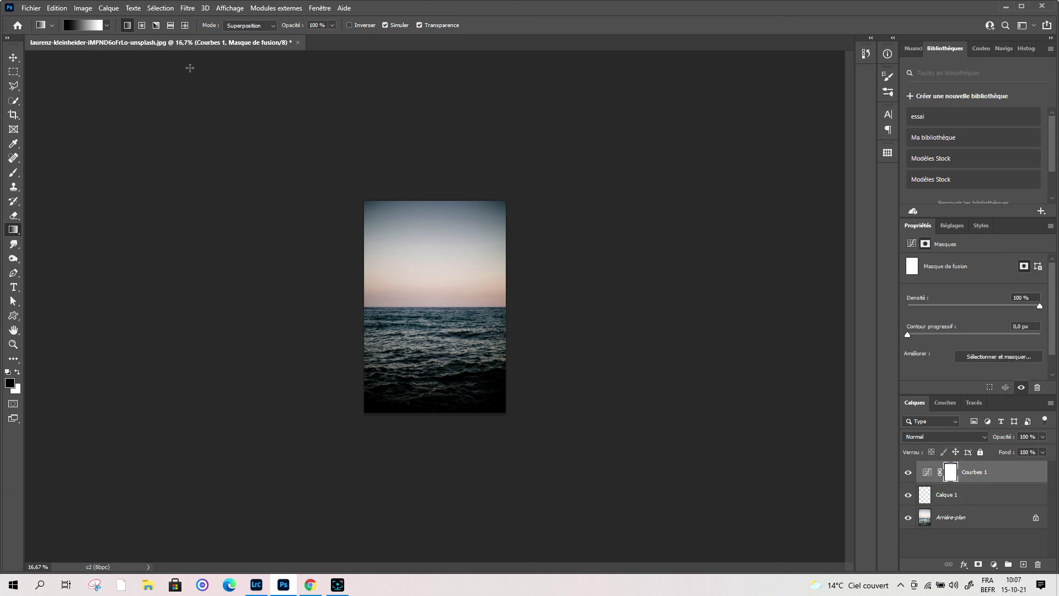
{"action": "left_click", "coordinate": [106, 26]}
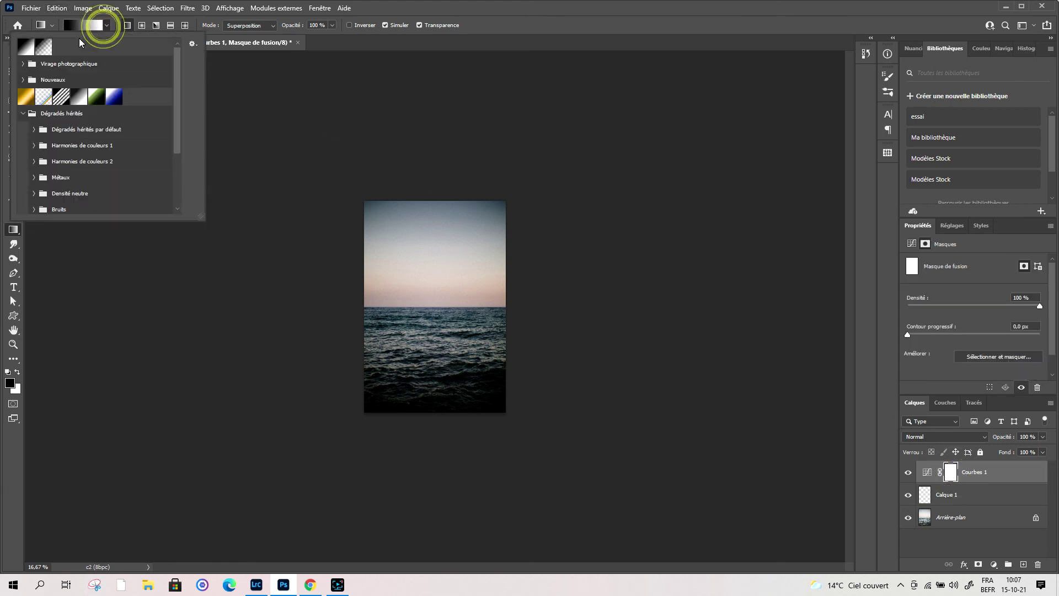
{"action": "left_click", "coordinate": [46, 48]}
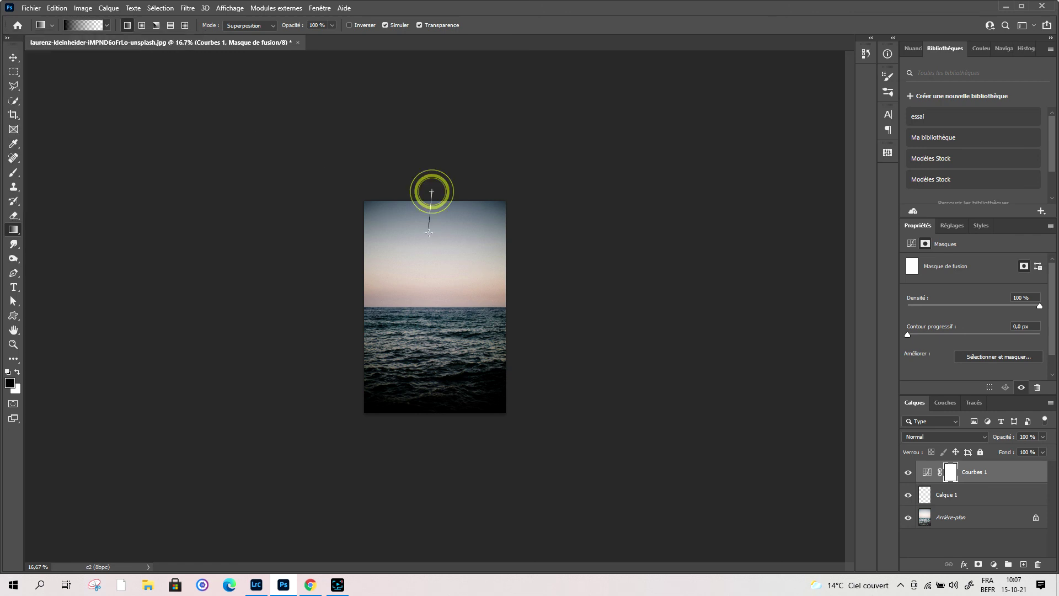
{"action": "left_click_drag", "start_coordinate": [432, 191], "coordinate": [432, 298]}
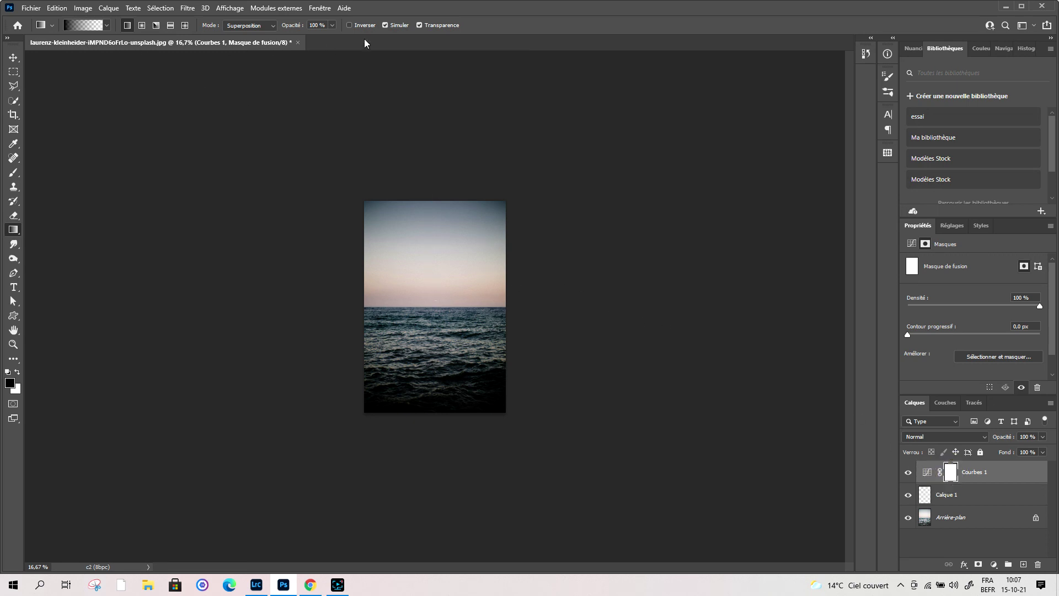
- With Mode set to Normal, redo the mask as a Shift-constrained vertical gradient ending at the horizon
{"action": "left_click", "coordinate": [258, 26]}
{"action": "left_click", "coordinate": [259, 36]}
{"action": "left_click_drag", "start_coordinate": [424, 176], "coordinate": [430, 305]}
{"action": "key", "text": "shift"}
{"action": "left_click_drag", "start_coordinate": [430, 305], "coordinate": [432, 304]}
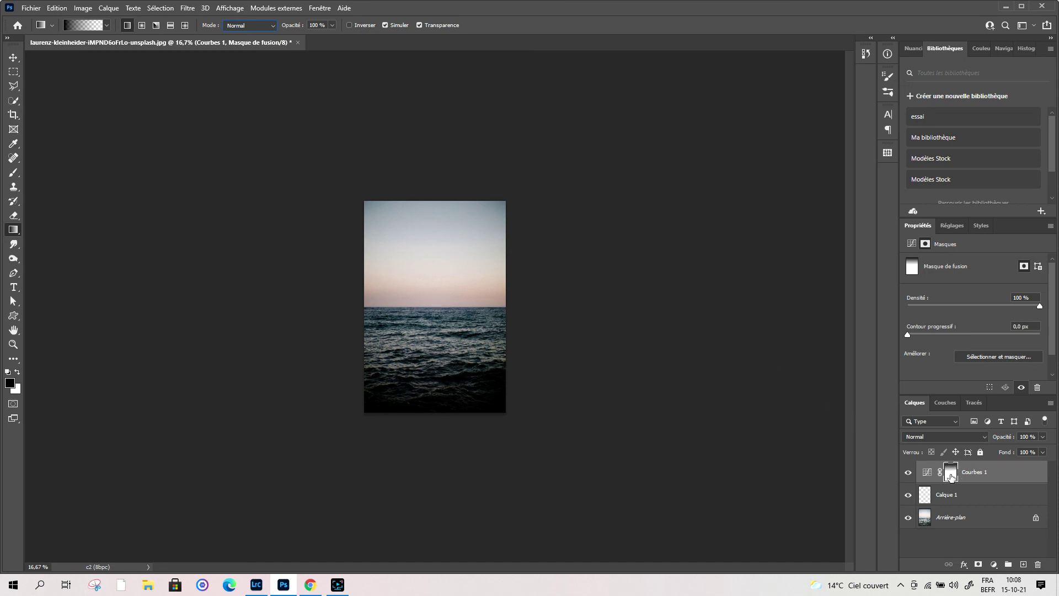
{"action": "key", "text": "ctrl+z"}
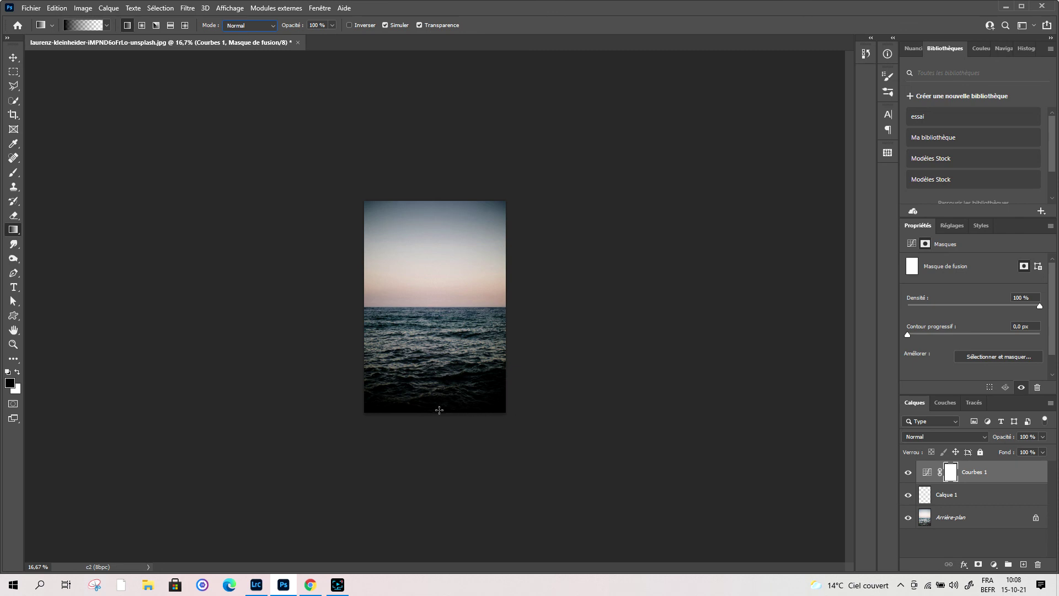
{"action": "left_click_drag", "start_coordinate": [439, 410], "coordinate": [437, 285]}
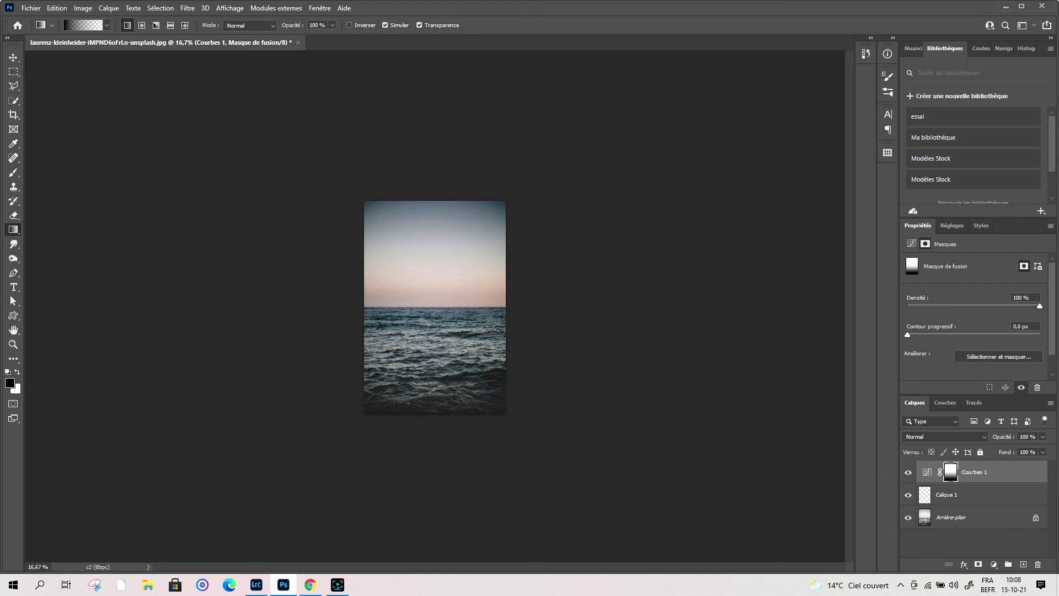
- Toggle Courbes 1 off and on to compare the photo with and without the curves
{"action": "left_click", "coordinate": [909, 473]}
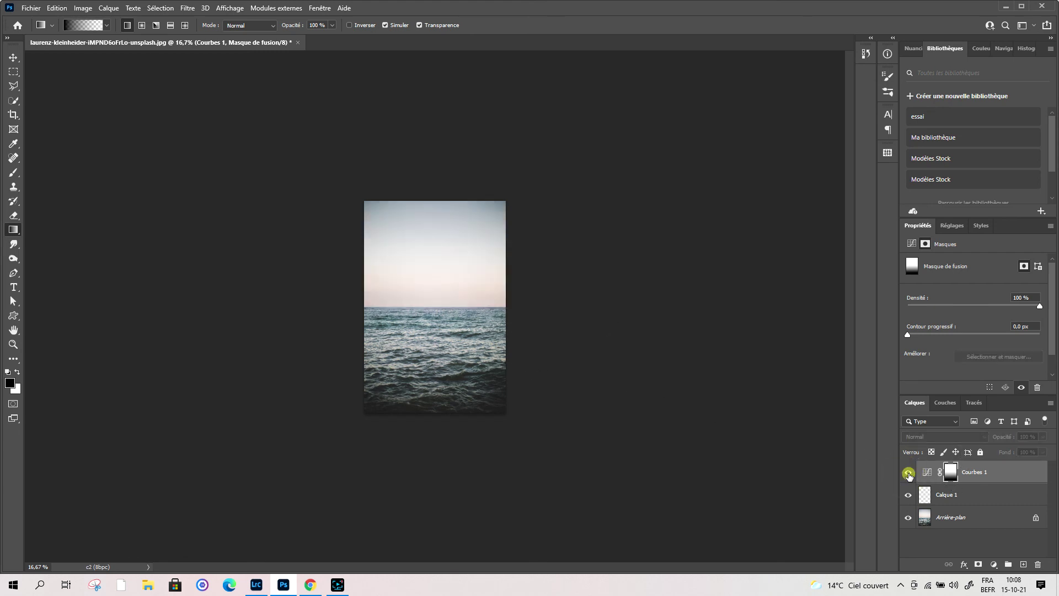
{"action": "left_click", "coordinate": [909, 473]}
{"action": "left_click", "coordinate": [908, 473]}
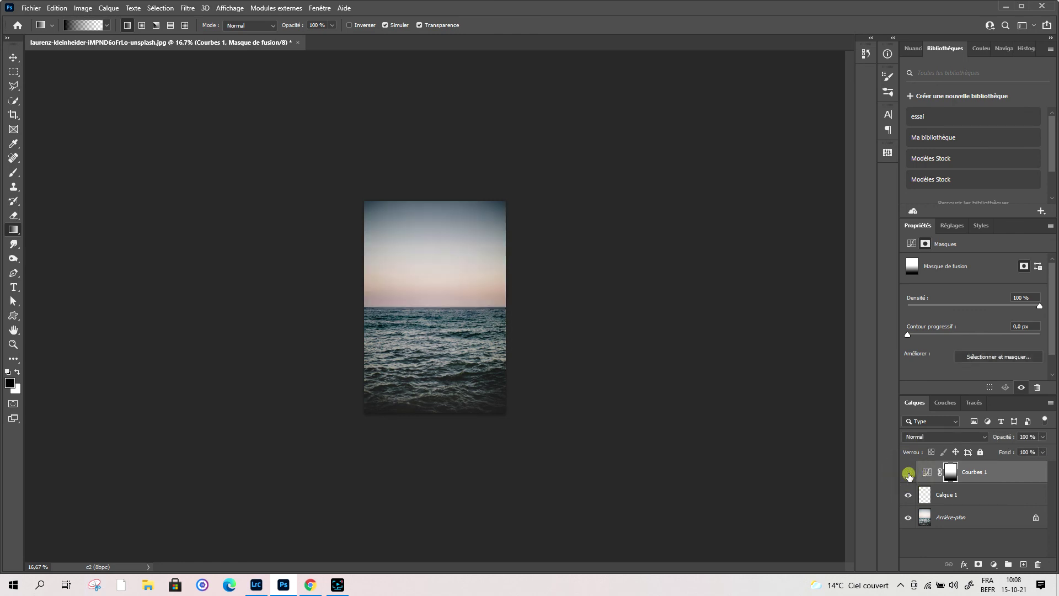
{"action": "left_click", "coordinate": [909, 474]}
- Draw a vertical mask gradient from the bottom toward the sky and compare again
{"action": "left_click_drag", "start_coordinate": [432, 408], "coordinate": [432, 279]}
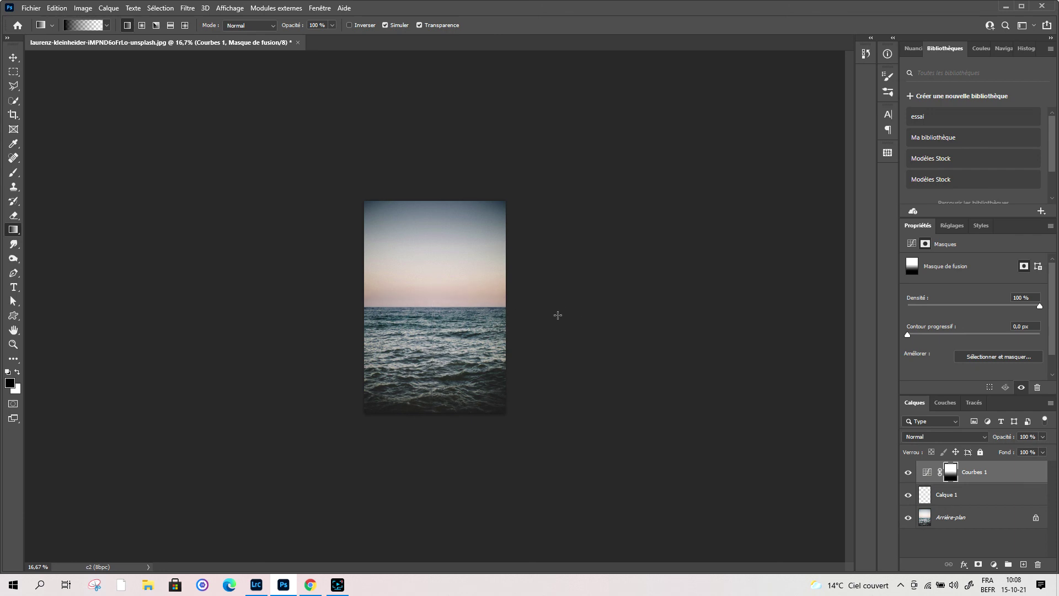
{"action": "left_click", "coordinate": [908, 473]}
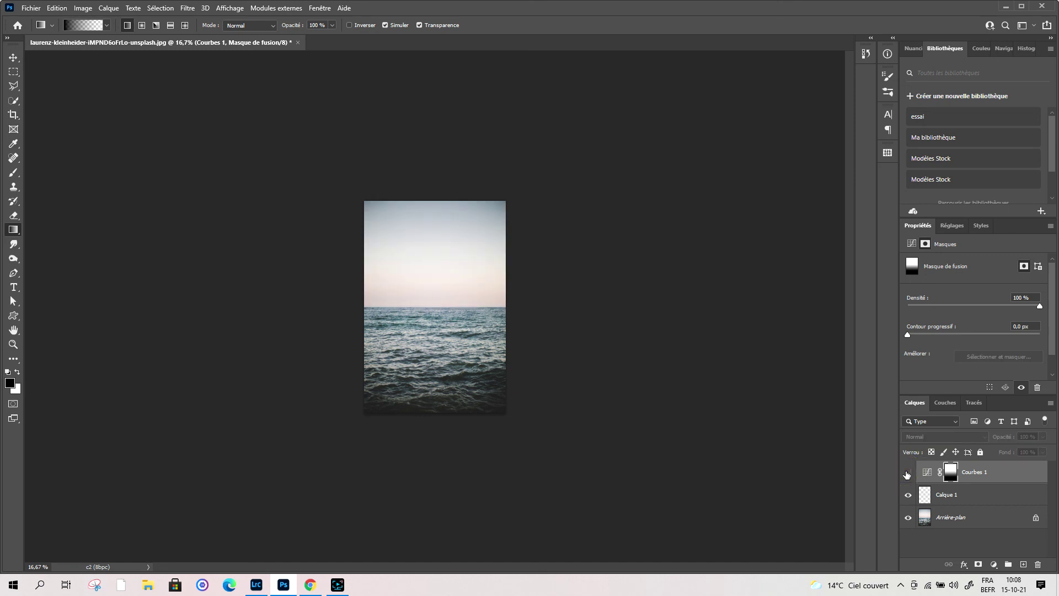
{"action": "left_click", "coordinate": [907, 473]}
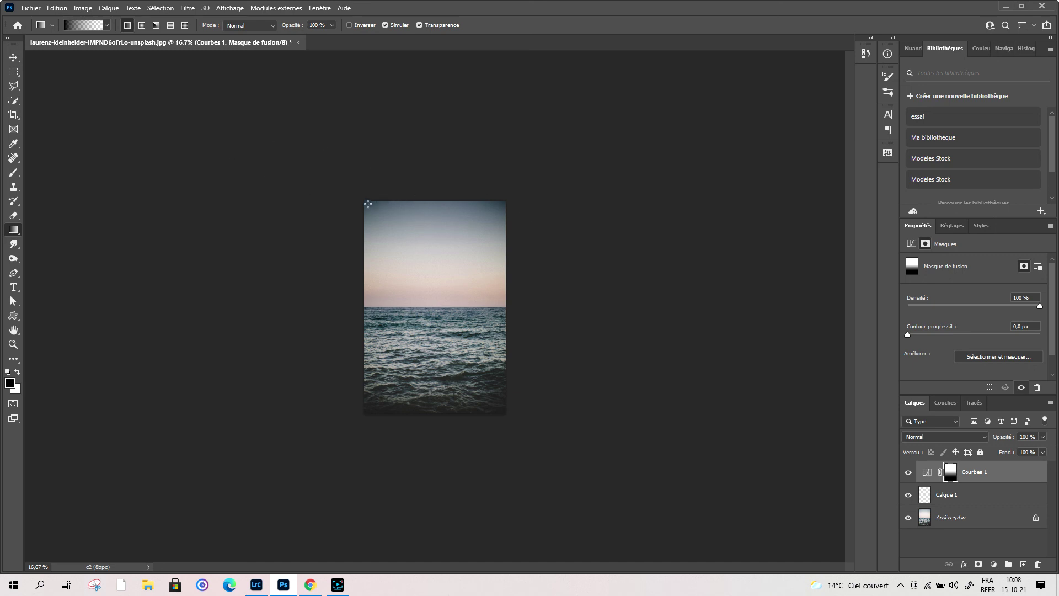
- Redraw the Courbes 1 mask as a diagonal gradient from the top-left corner, then select Calque 1
{"action": "left_click_drag", "start_coordinate": [350, 192], "coordinate": [381, 219]}
{"action": "left_click_drag", "start_coordinate": [515, 199], "coordinate": [569, 230]}
{"action": "left_click_drag", "start_coordinate": [517, 193], "coordinate": [470, 237]}
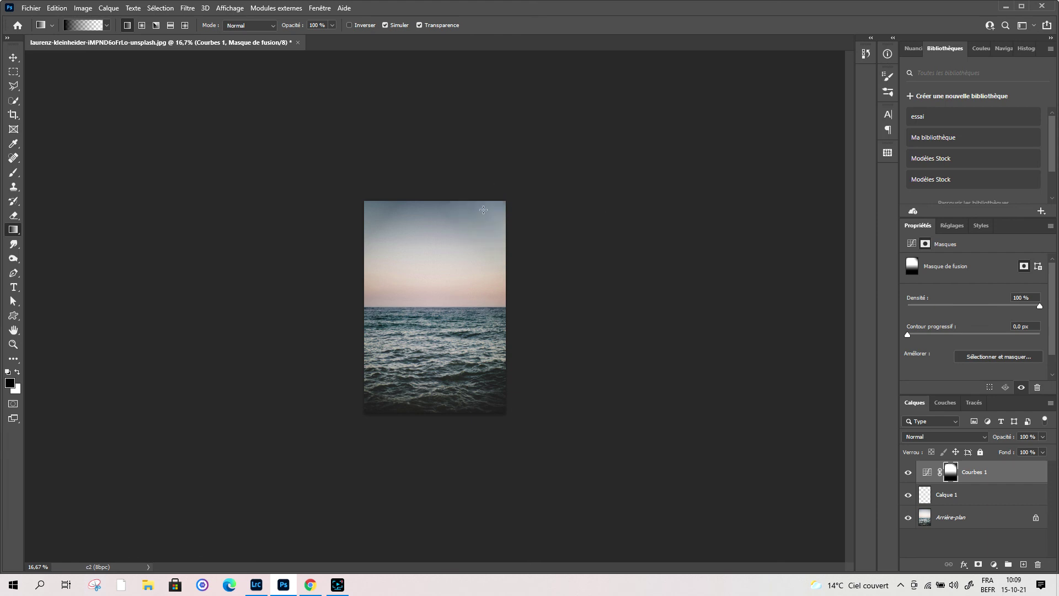
{"action": "left_click_drag", "start_coordinate": [355, 194], "coordinate": [399, 229]}
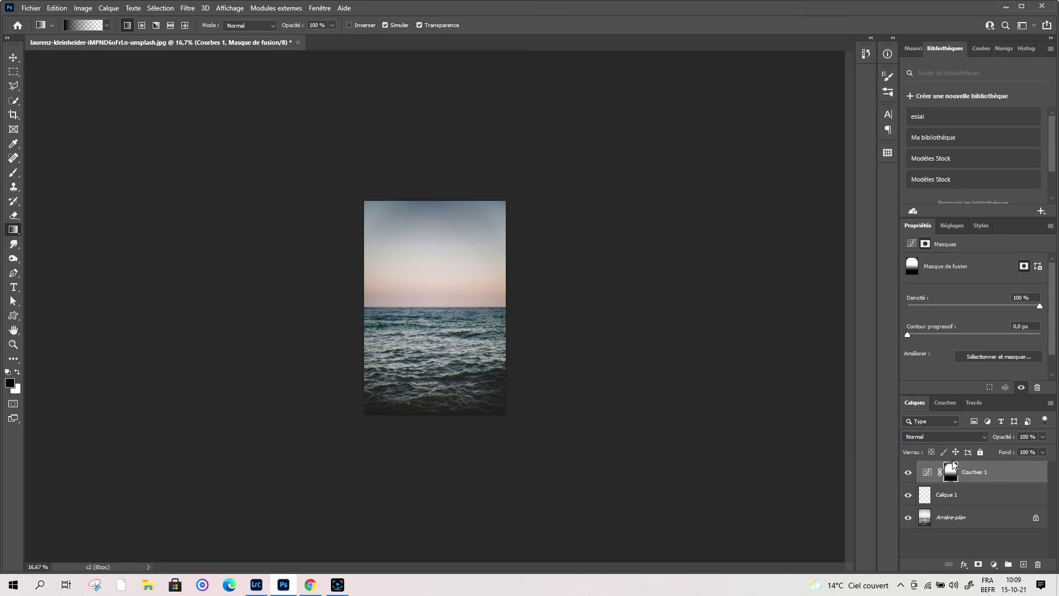
{"action": "left_click", "coordinate": [976, 493]}
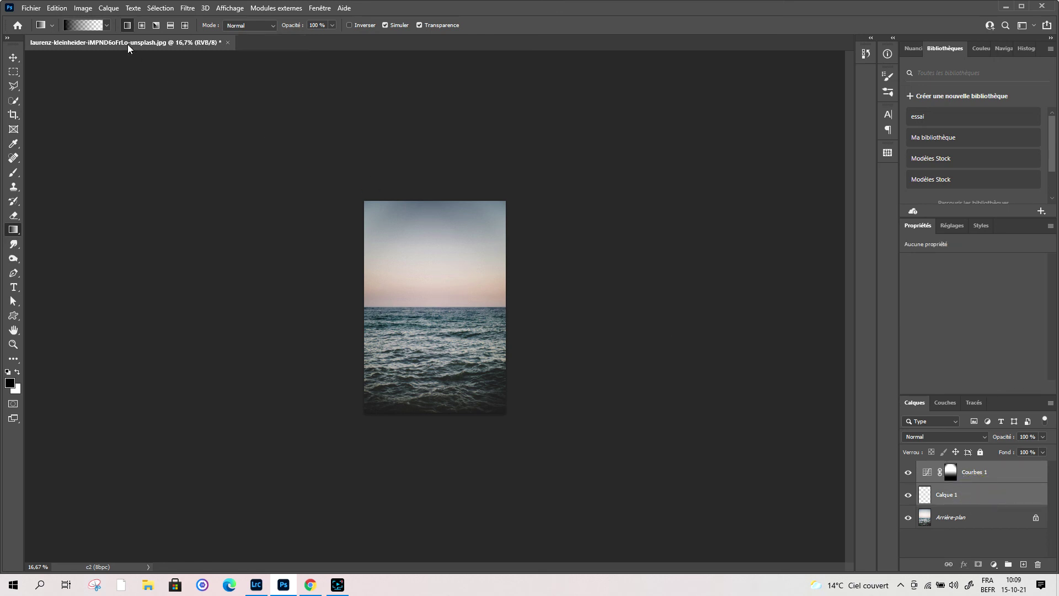